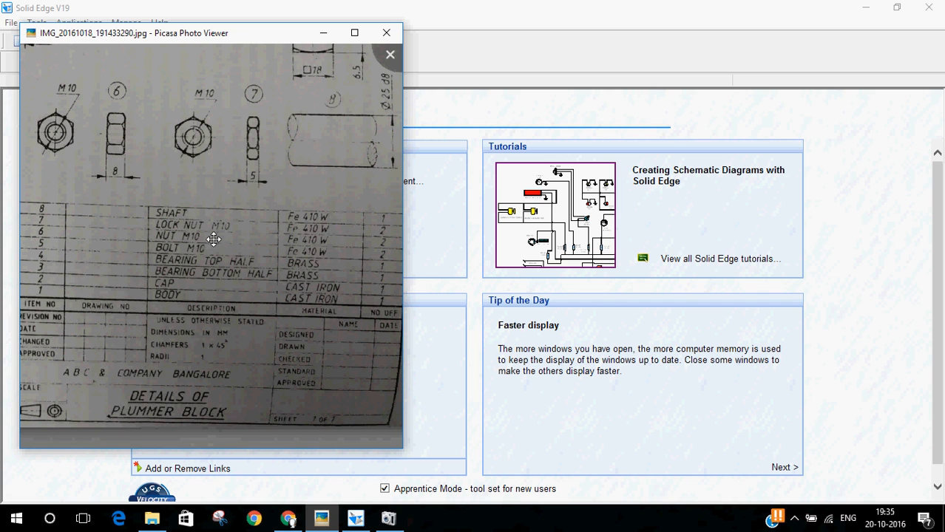
- Examine the drawing of the item 5 bolt in the plummer block details, including its head and shank dimensions
drag(278, 125, 205, 375)
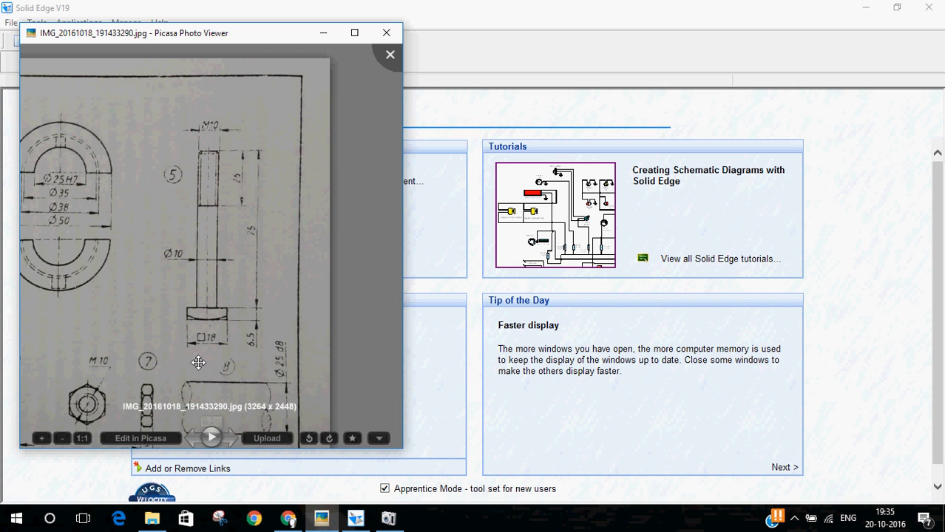
scroll(197, 368, up, 4)
scroll(198, 362, up, 1)
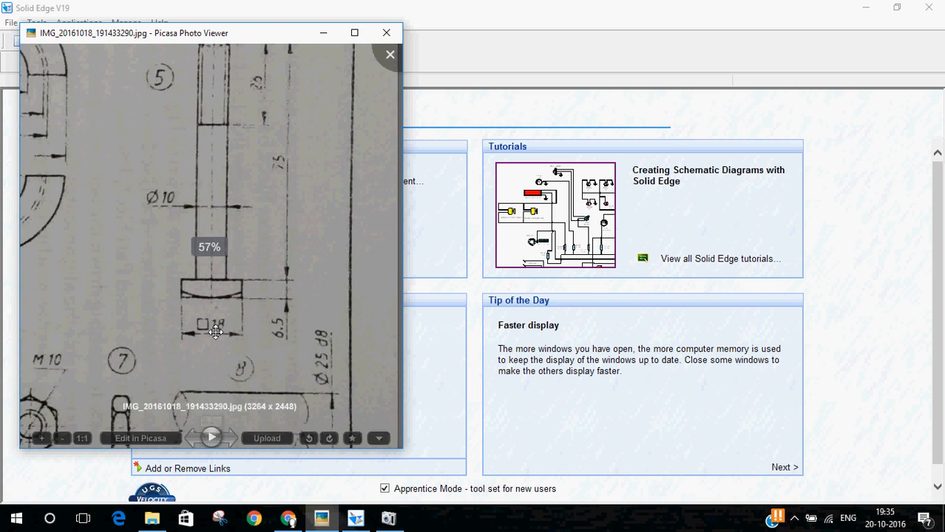
drag(252, 253, 255, 274)
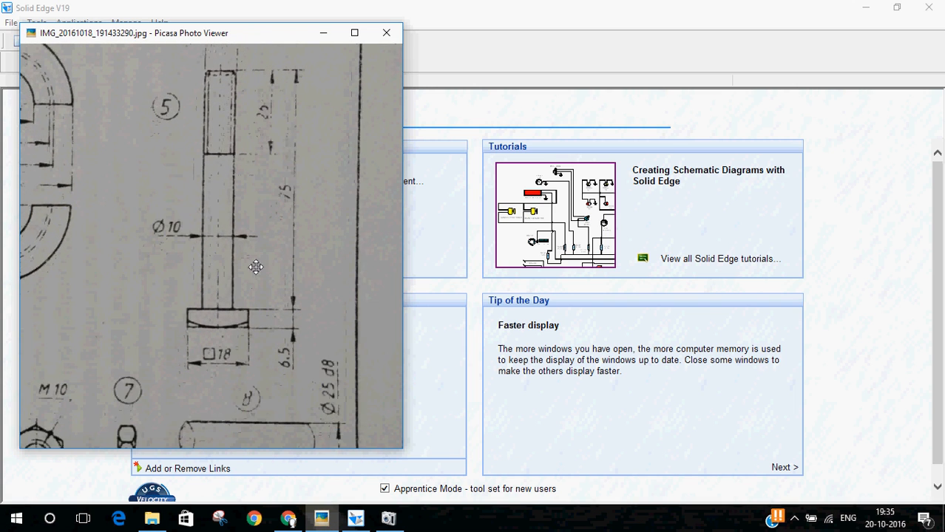
scroll(256, 272, up, 1)
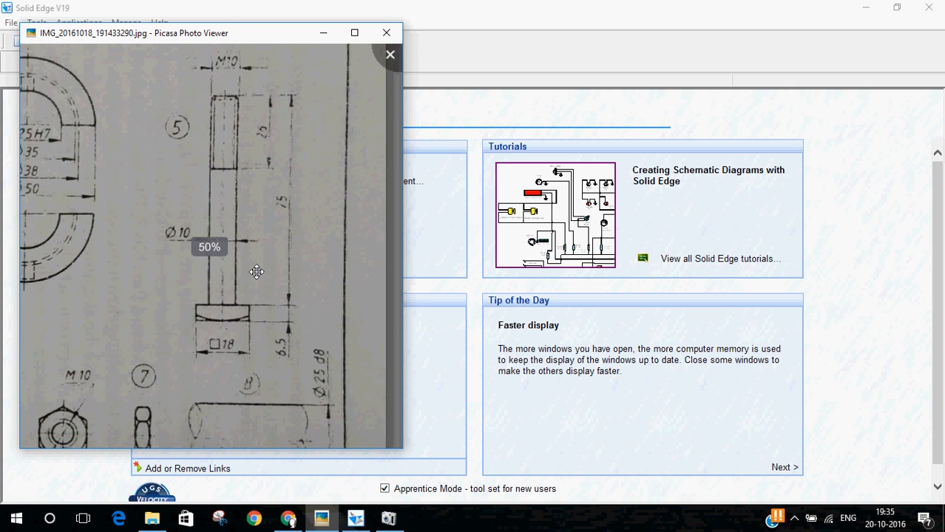
- Create a new Solid Edge part and start a sketch on the Front (xz) plane
key(Escape)
click(190, 165)
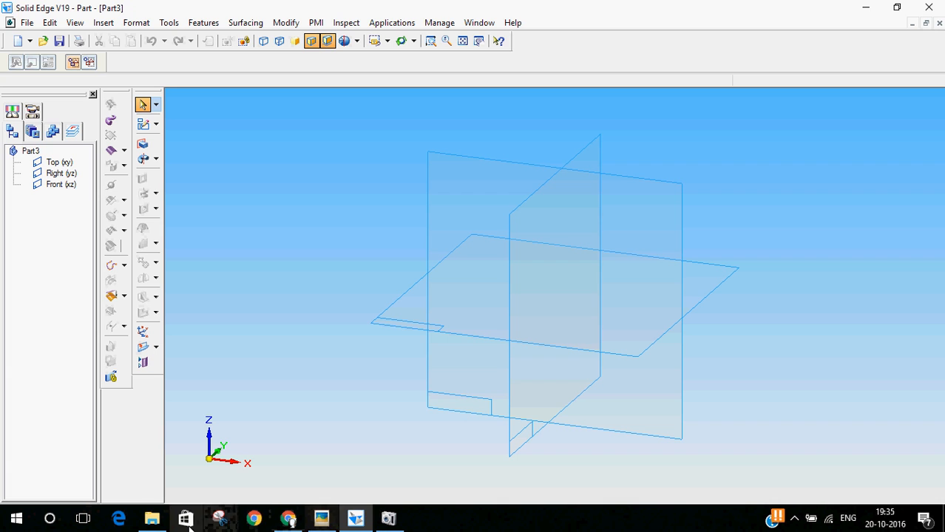
click(143, 125)
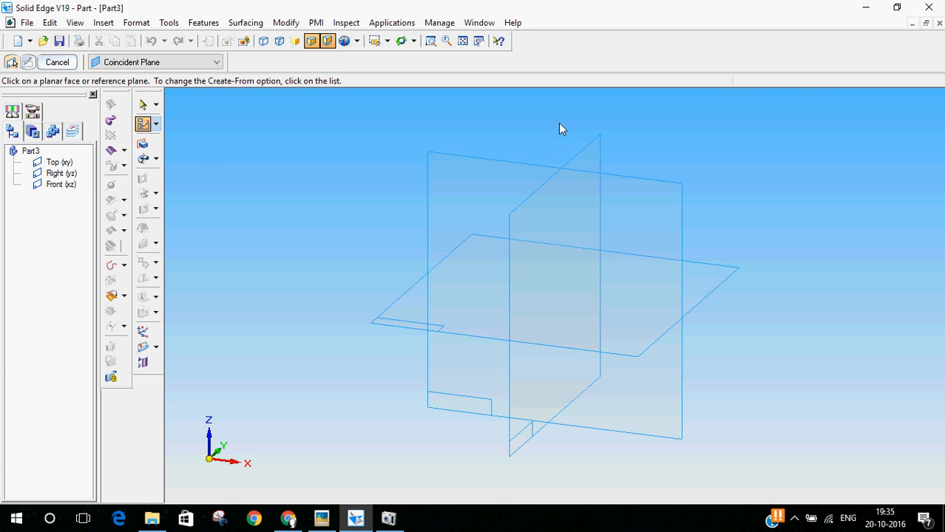
click(685, 190)
- Check the bolt drawing and sketch a rectangle about 30 mm wide around the origin for the bolt head
click(321, 518)
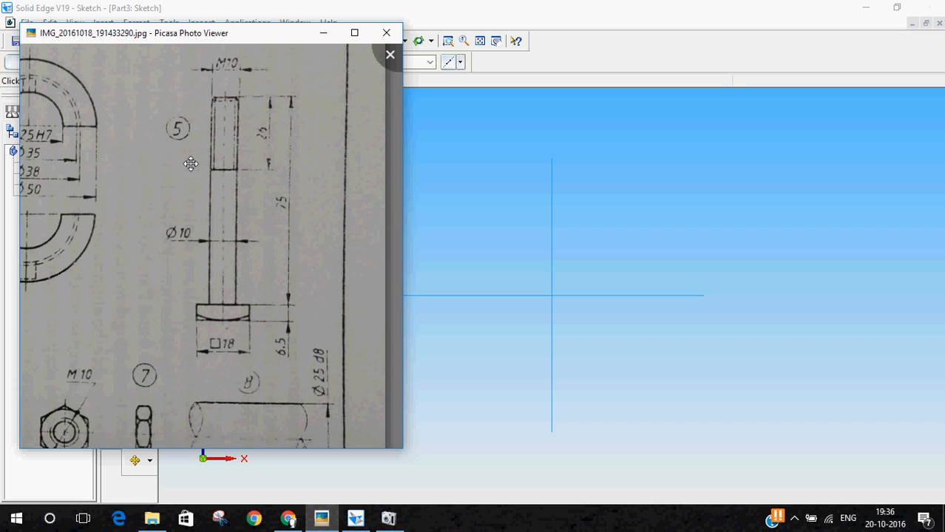
click(292, 4)
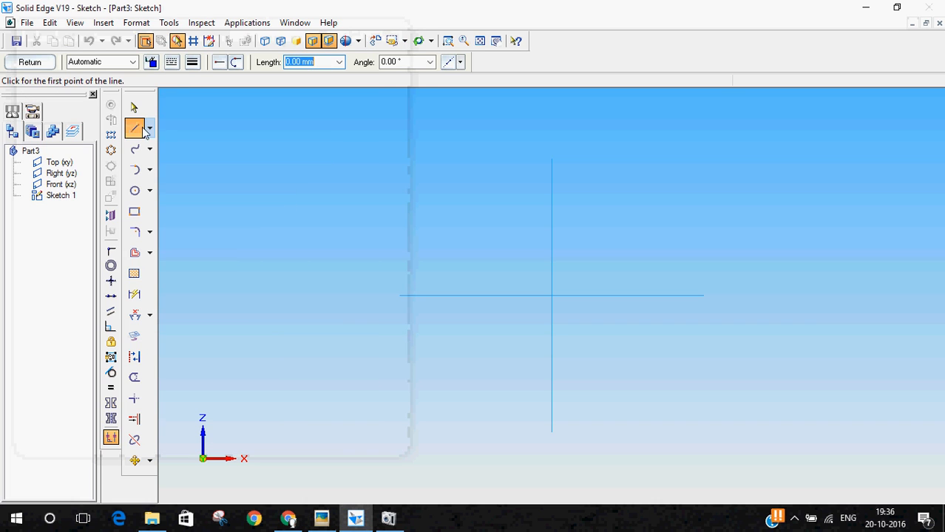
click(134, 211)
click(510, 259)
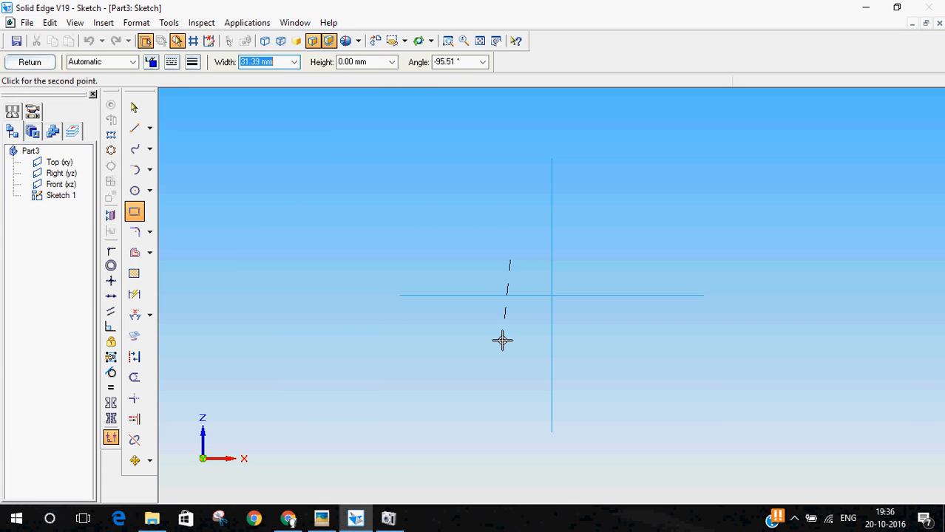
click(510, 337)
click(586, 334)
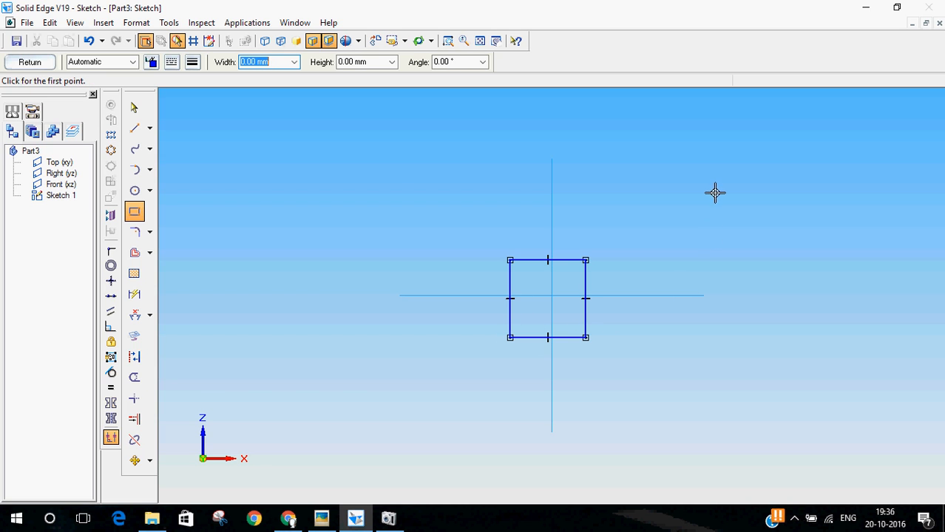
- Dimension the rectangle's height and width to 18 mm each, as given in the drawing
click(133, 294)
click(566, 337)
click(321, 518)
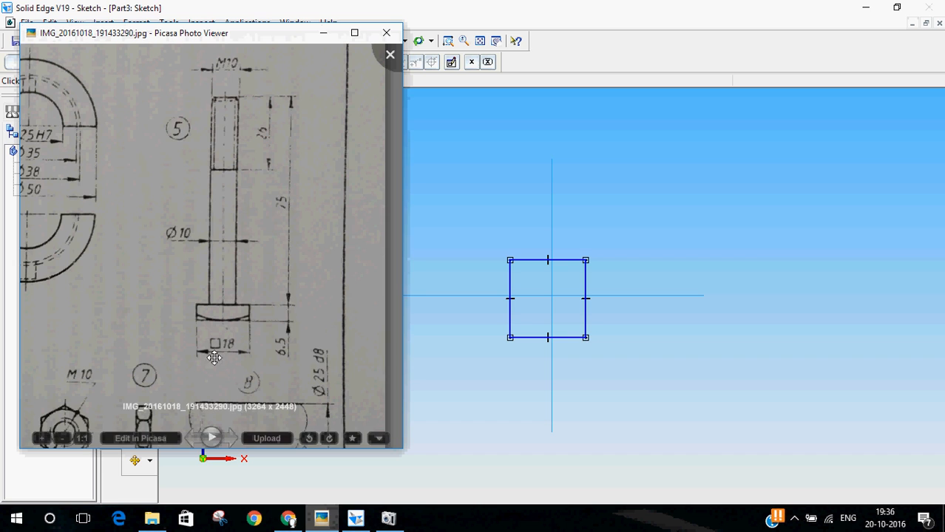
click(510, 243)
click(586, 318)
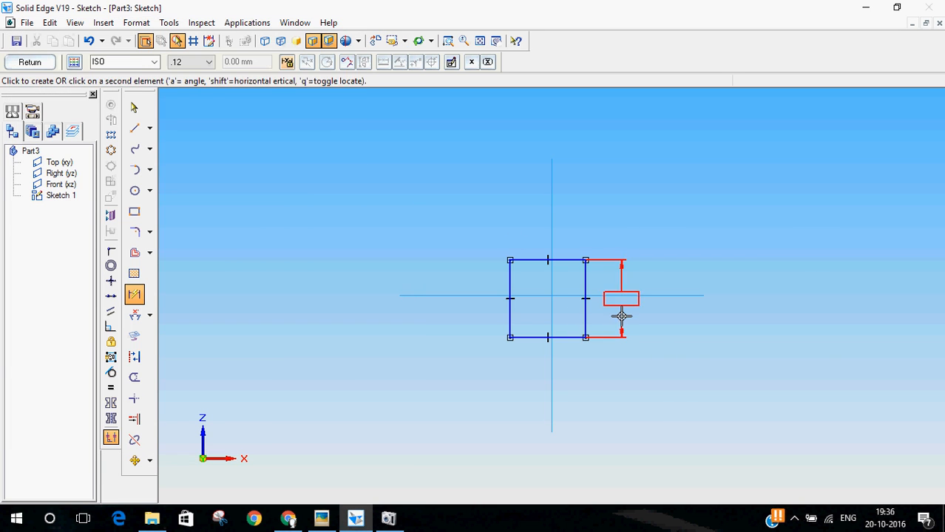
click(622, 316)
text(18)
key(Return)
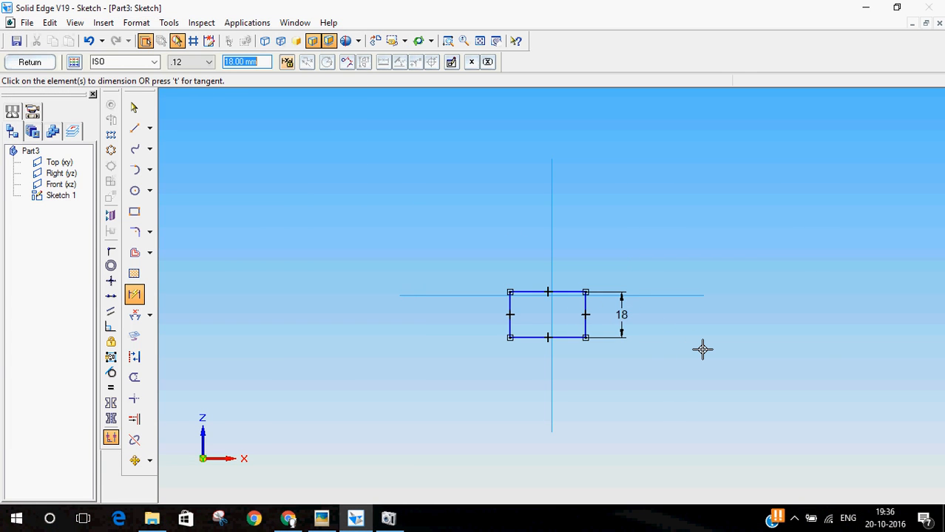
click(533, 338)
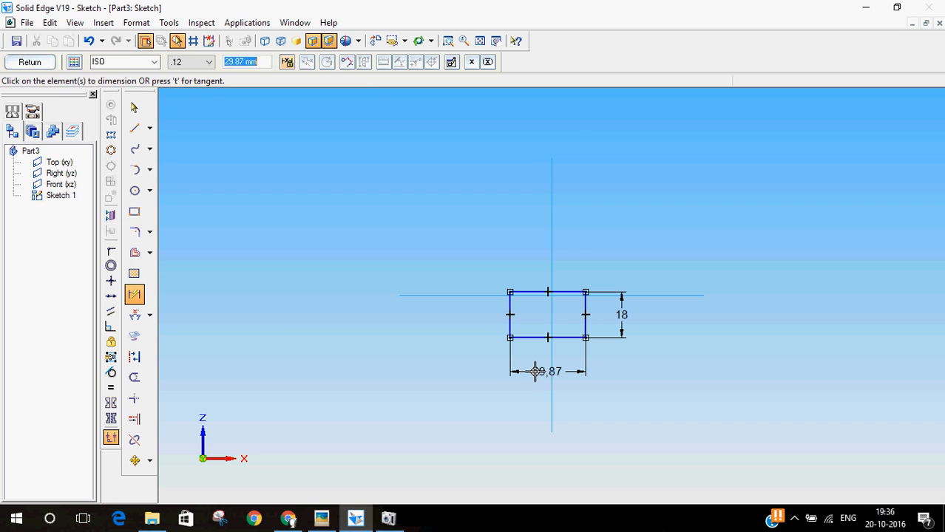
text(18)
key(Return)
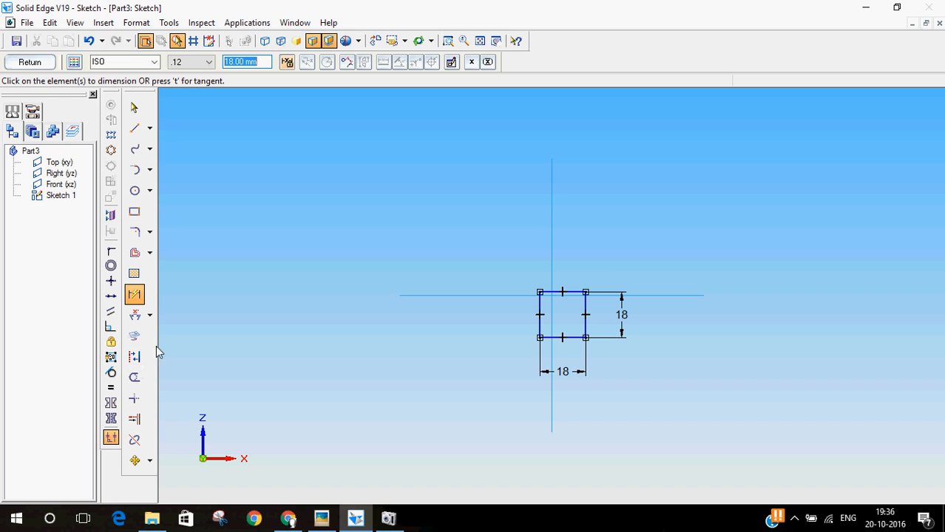
- Make the square's upper and lower edges symmetric about the horizontal reference line
click(111, 402)
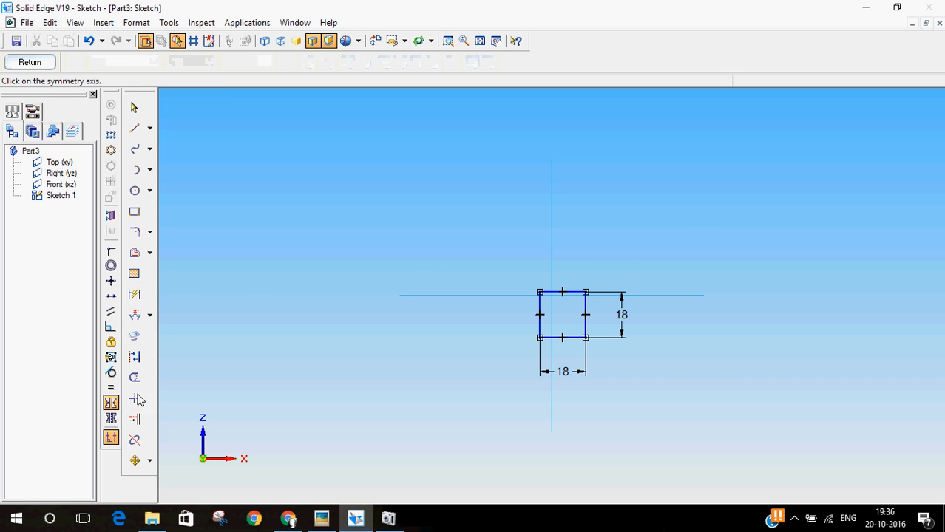
click(679, 295)
click(572, 292)
click(576, 339)
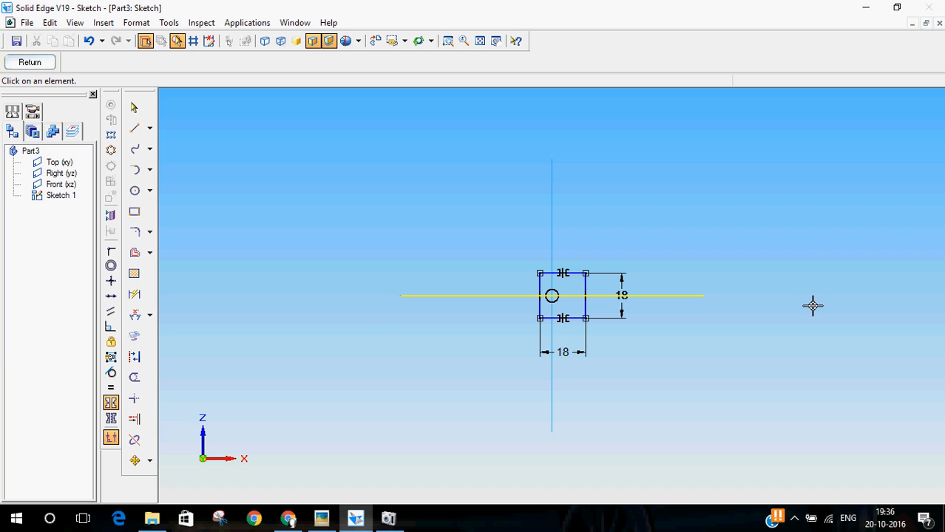
- Make the square's left and right edges symmetric about the vertical reference line, setting that line as the symmetry axis
click(109, 418)
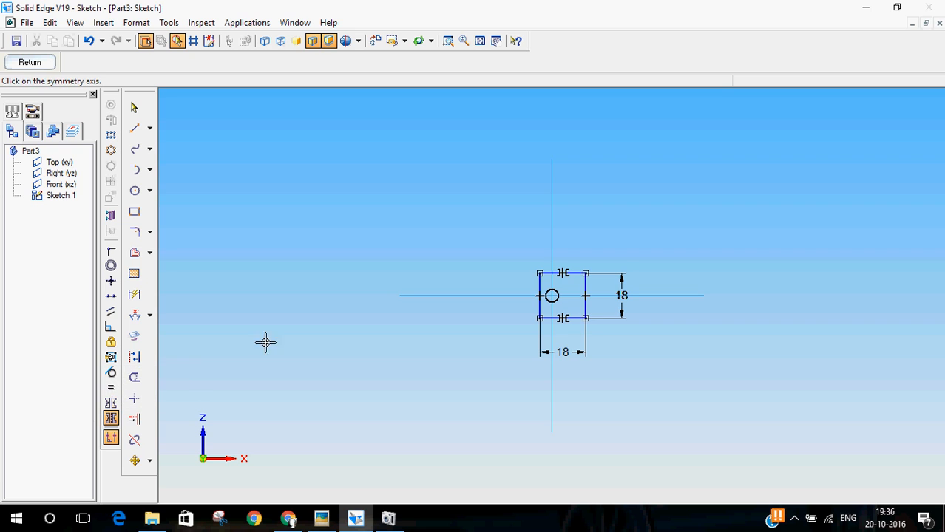
click(552, 226)
click(110, 402)
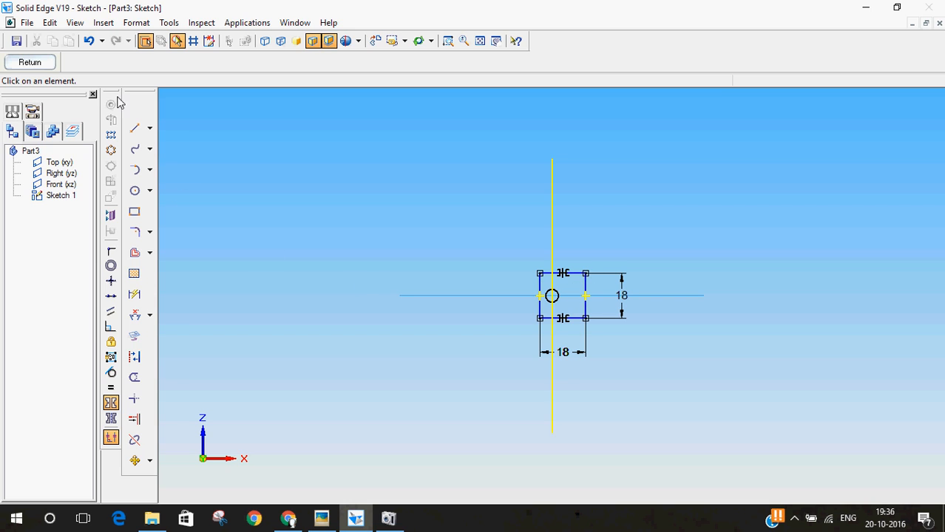
click(134, 108)
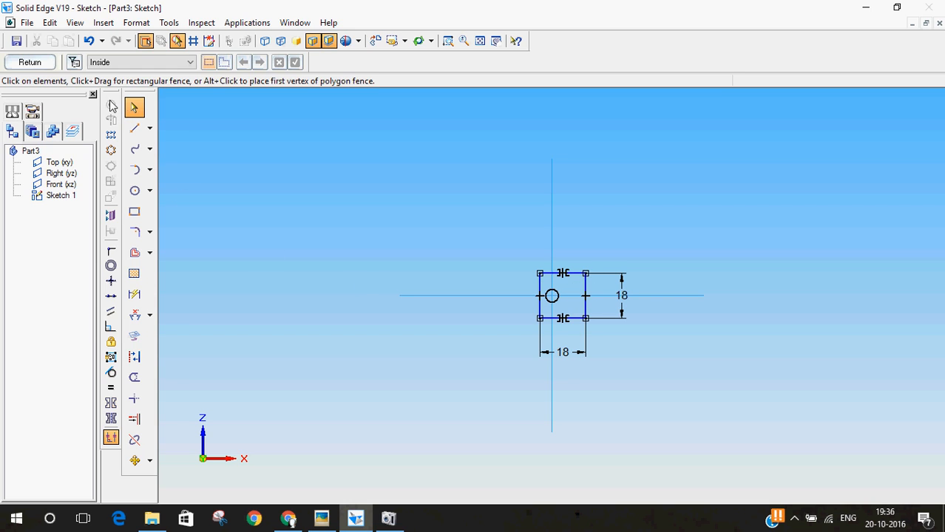
click(110, 418)
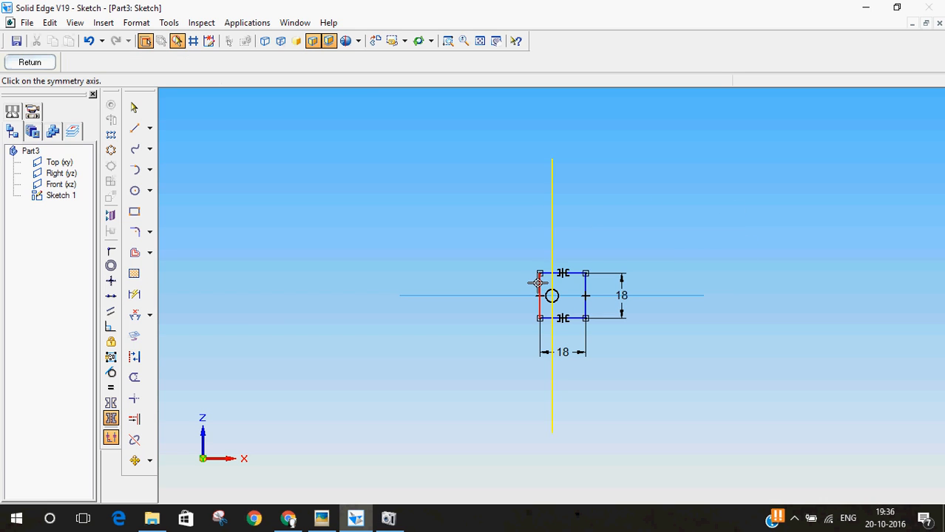
click(546, 222)
click(134, 108)
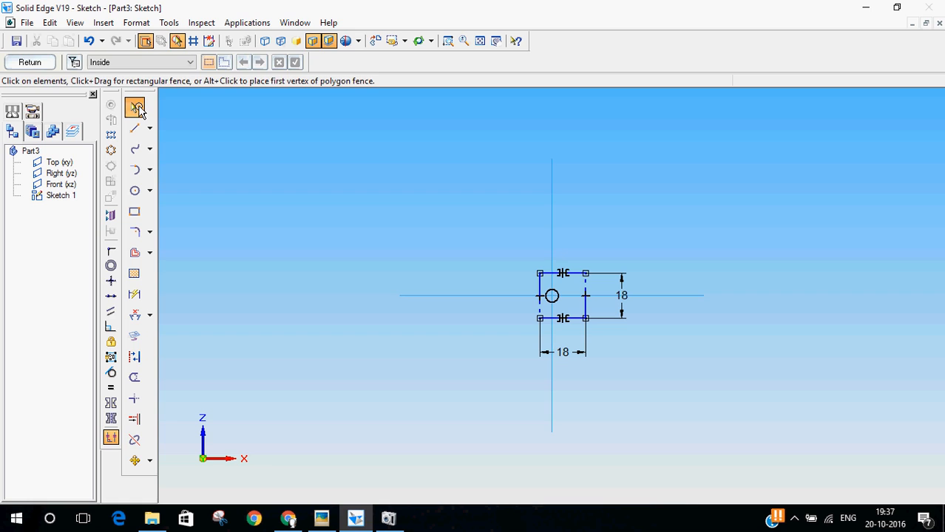
click(111, 405)
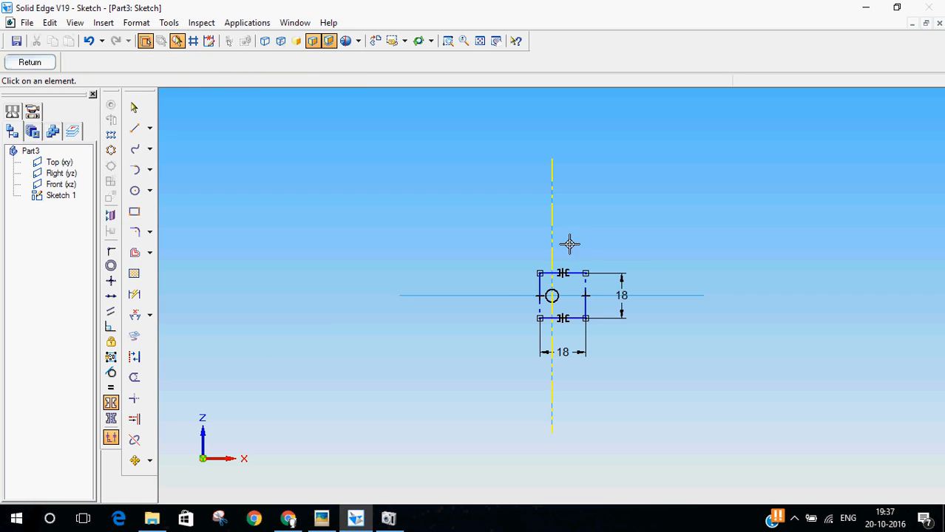
click(586, 286)
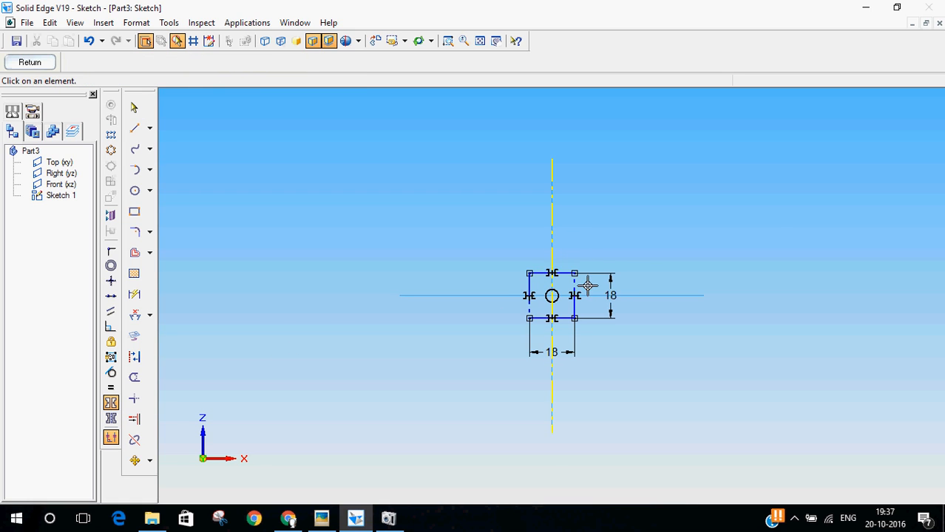
- Delete the square's left and right edges that were turned into dash-dot axis lines
click(134, 107)
scroll(502, 281, up, 5)
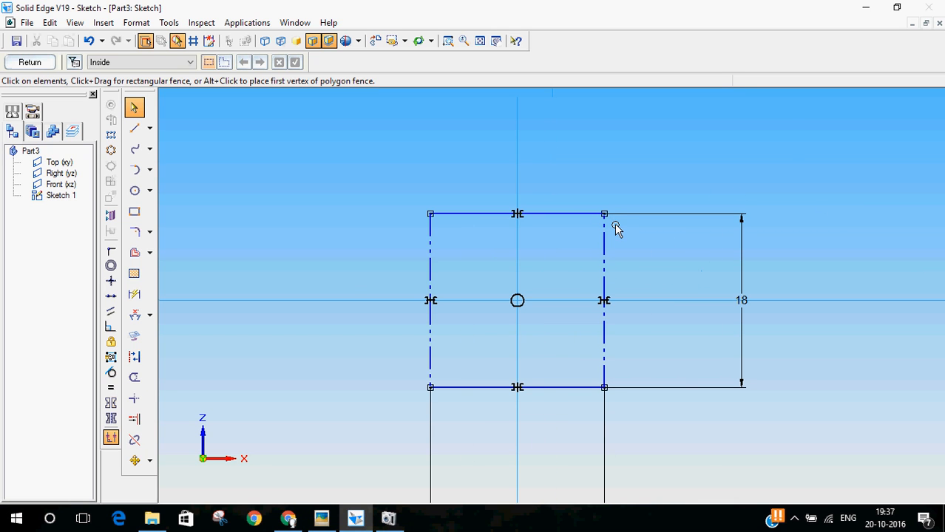
scroll(612, 255, up, 1)
click(602, 268)
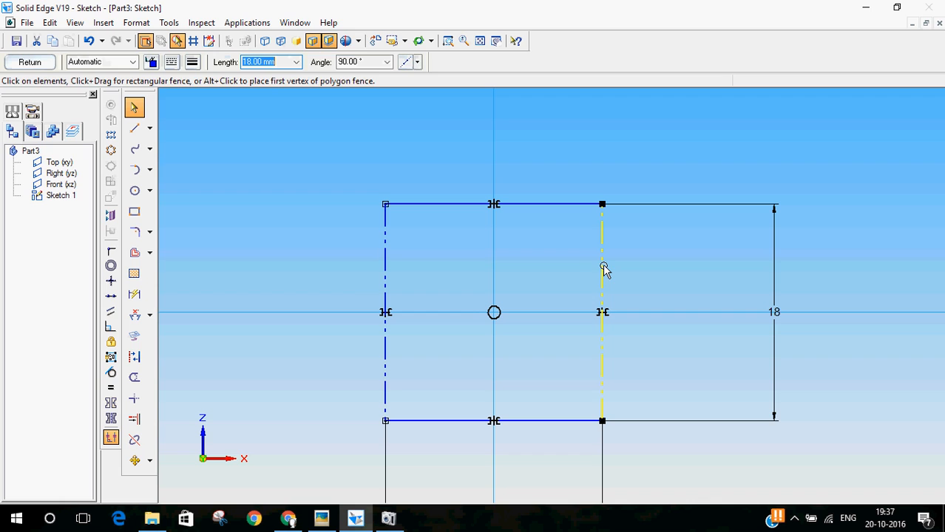
key(Delete)
click(392, 283)
key(Delete)
- Redraw the square's left and right edges as vertical lines joining the ends of the horizontal edges
click(134, 128)
click(385, 203)
click(385, 421)
right_click(635, 229)
click(601, 203)
click(602, 421)
right_click(713, 266)
- Dimension the redrawn right edge's height and close the sketch
scroll(352, 255, down, 3)
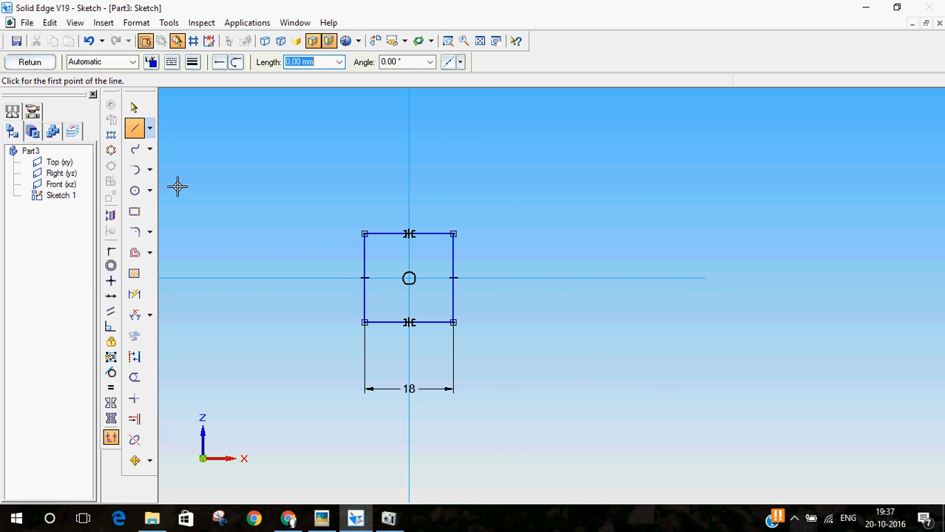
click(133, 294)
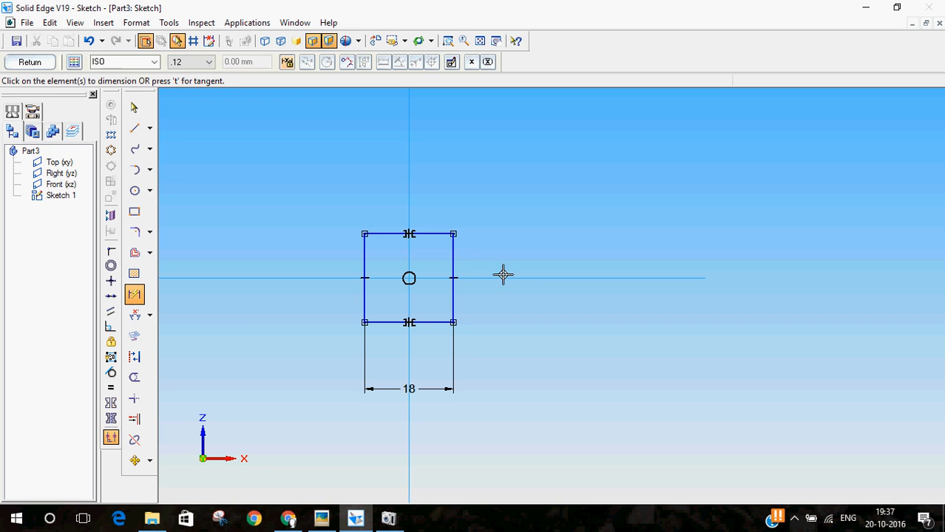
click(456, 257)
click(521, 272)
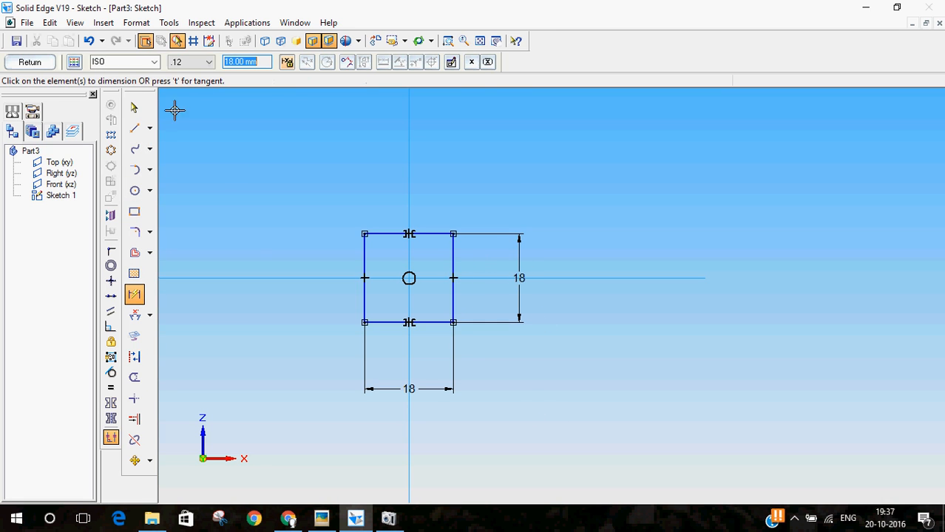
click(49, 62)
click(143, 105)
- Extrude the square sketch chain 6.5 mm in the negative Y direction to form the bolt head
click(321, 519)
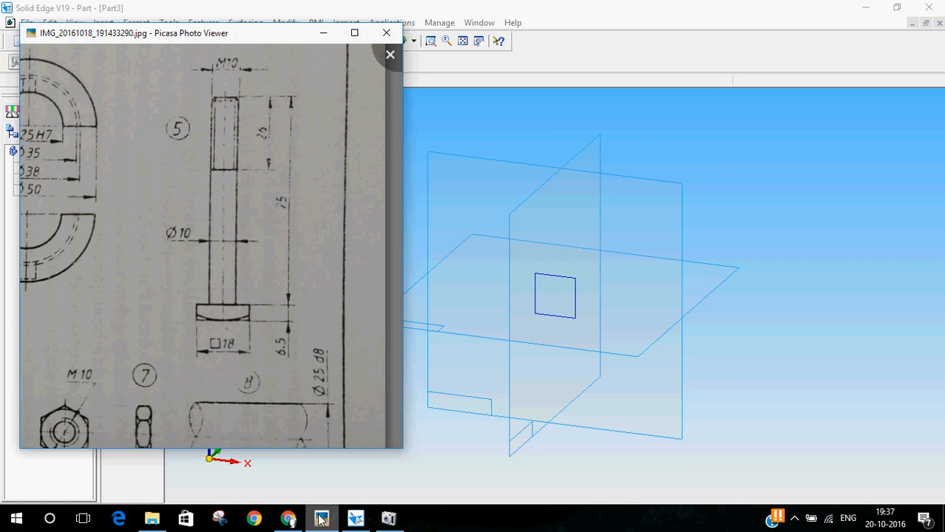
click(458, 10)
click(143, 123)
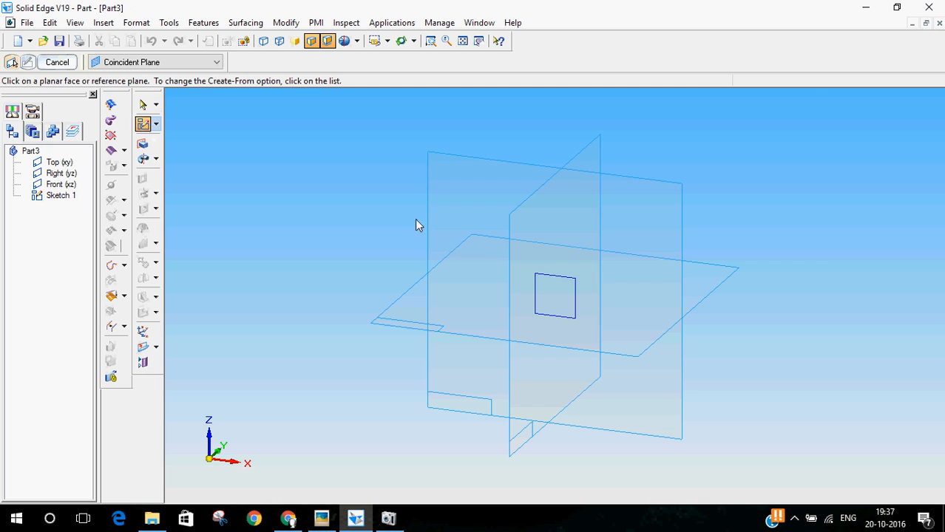
click(142, 144)
click(567, 281)
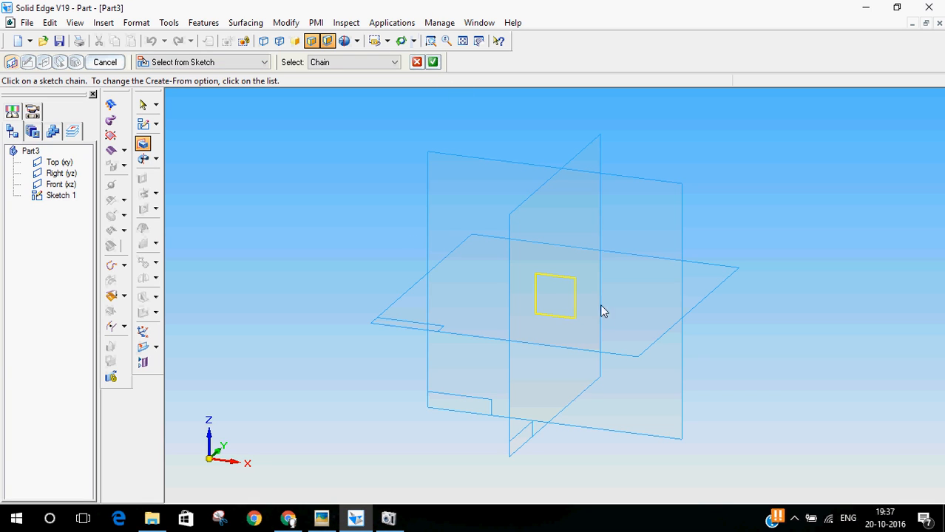
click(433, 62)
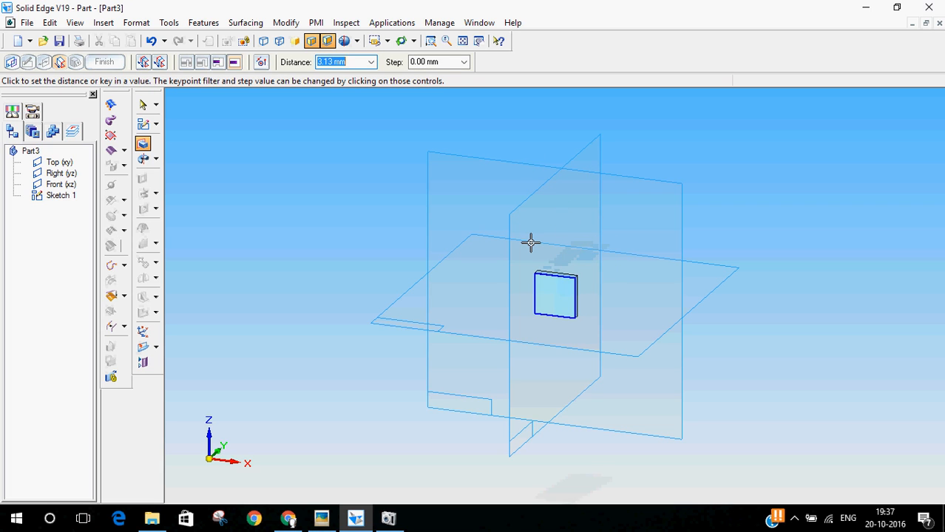
text(6.5)
key(Return)
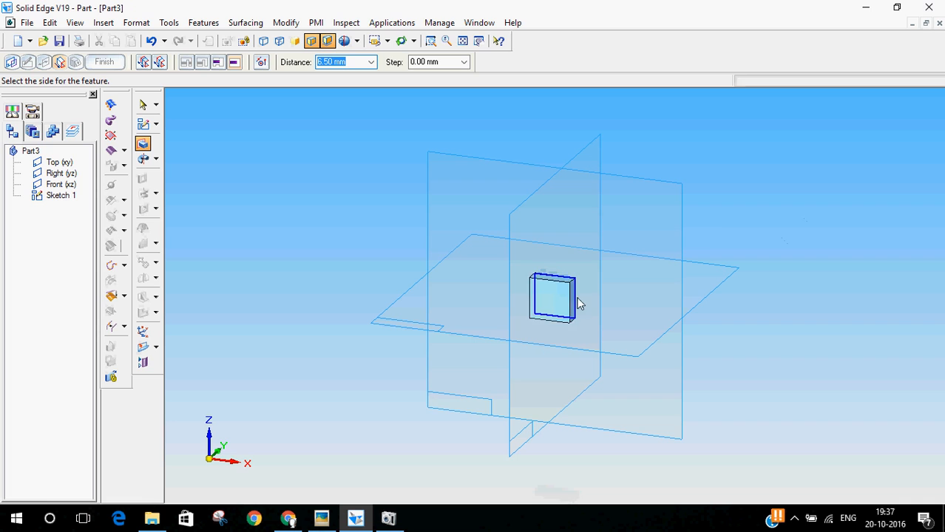
click(538, 377)
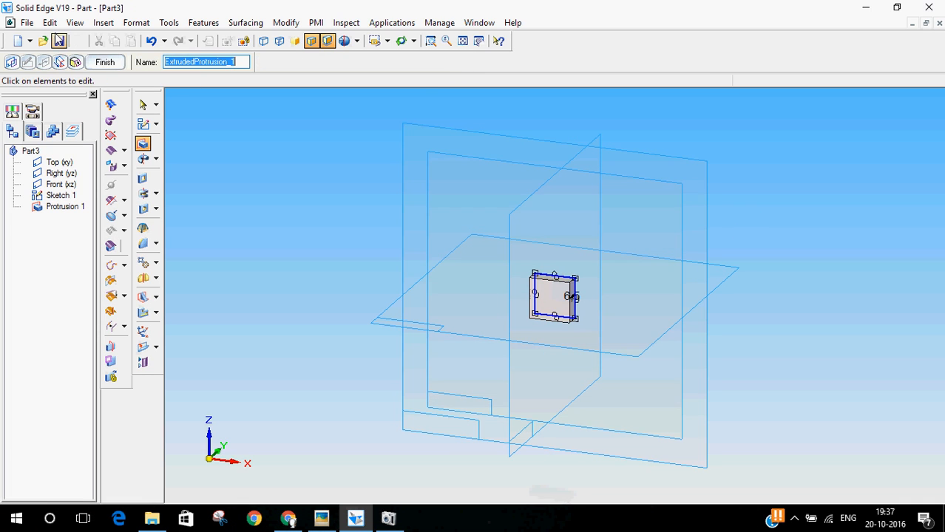
- Finish the bolt head extrusion and check the shank's dimensions on the scanned drawing in Picasa Photo Viewer
click(104, 63)
click(142, 105)
middle_drag(303, 234, 253, 289)
click(320, 521)
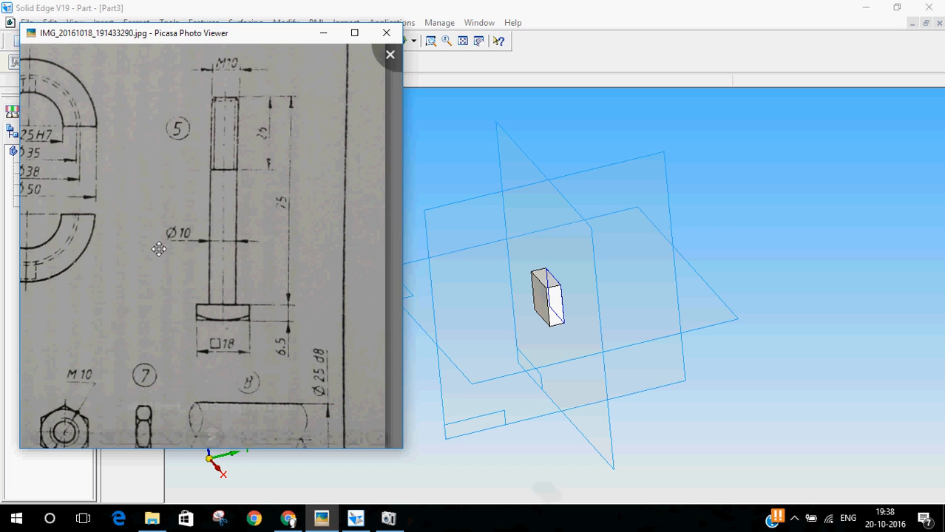
click(544, 5)
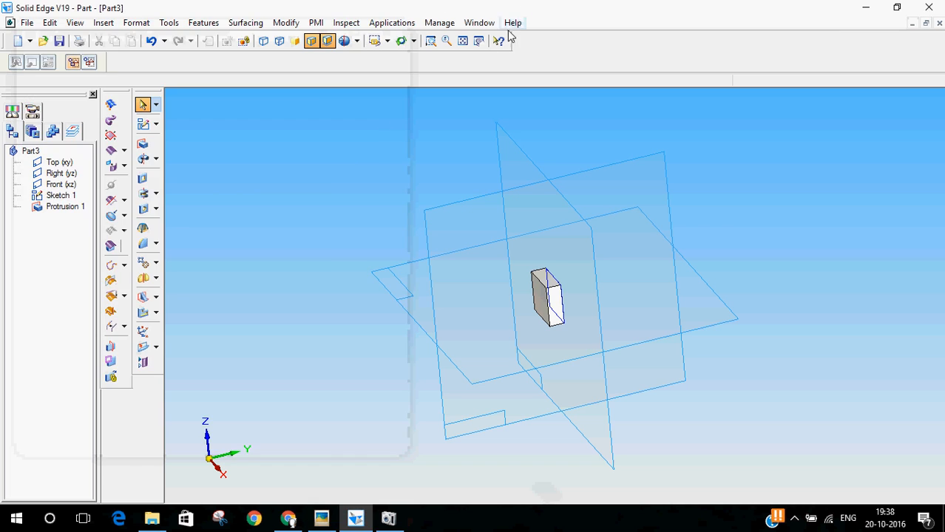
- Hide the head's square sketch and sketch a 10 mm diameter circle centred on the head on the front (xz) plane
right_click(52, 197)
click(81, 337)
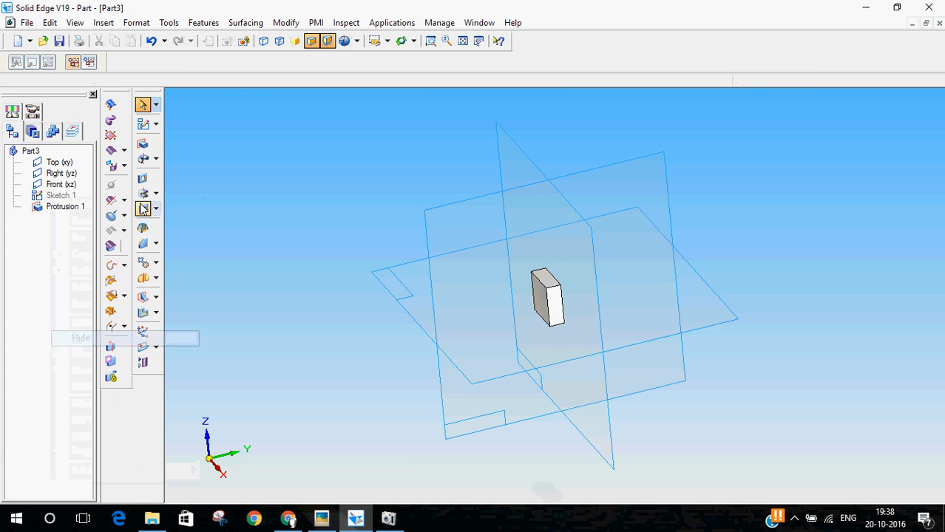
click(147, 126)
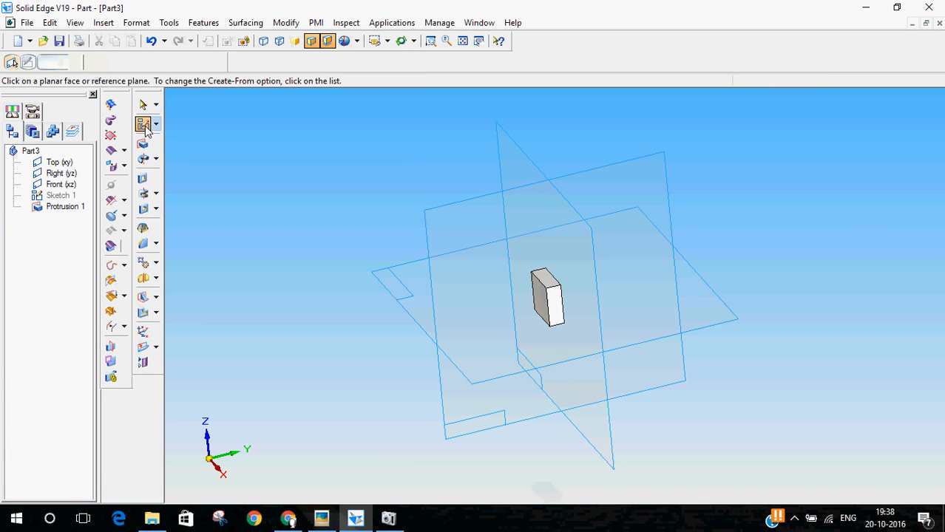
click(558, 205)
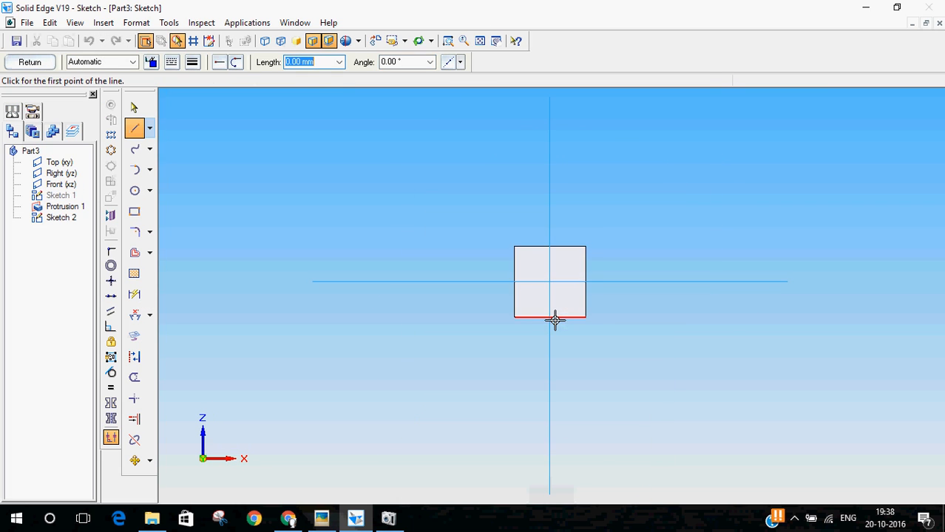
click(135, 190)
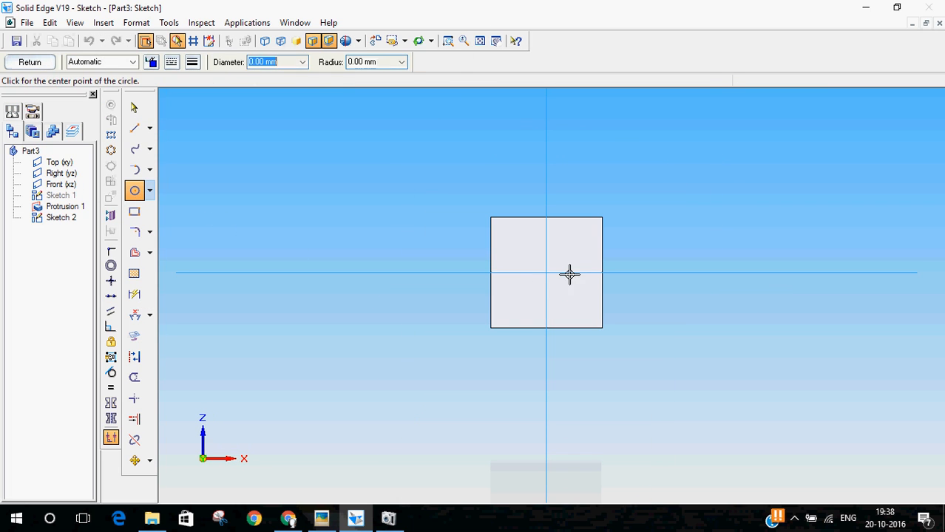
click(547, 272)
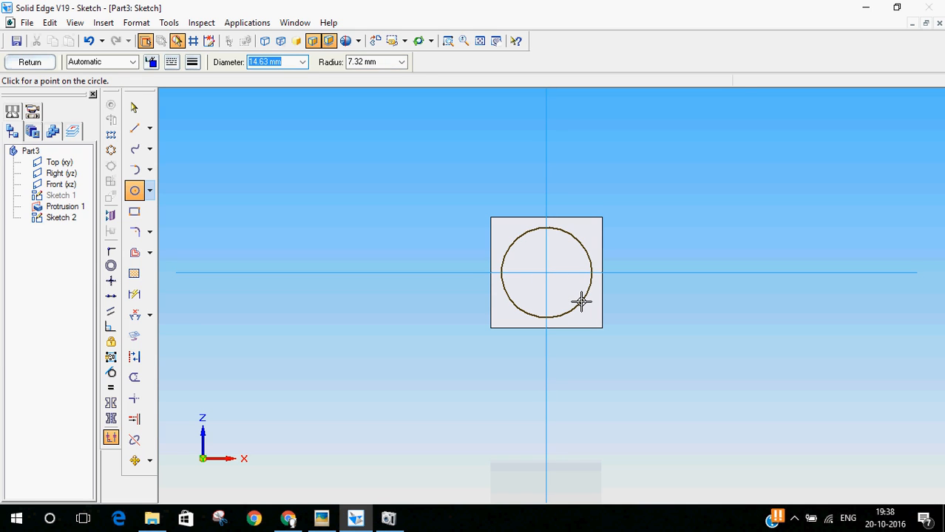
key(Return)
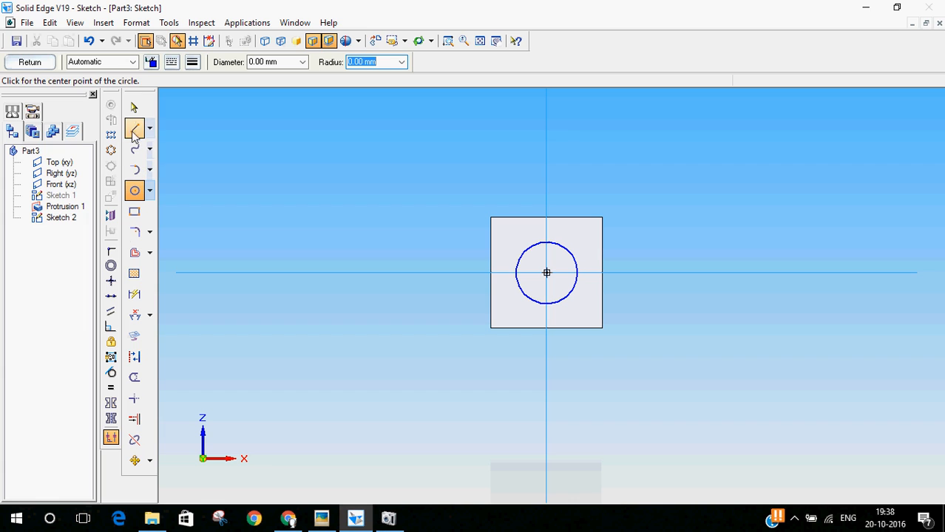
- Dimension the circle's diameter and close the sketch
click(134, 294)
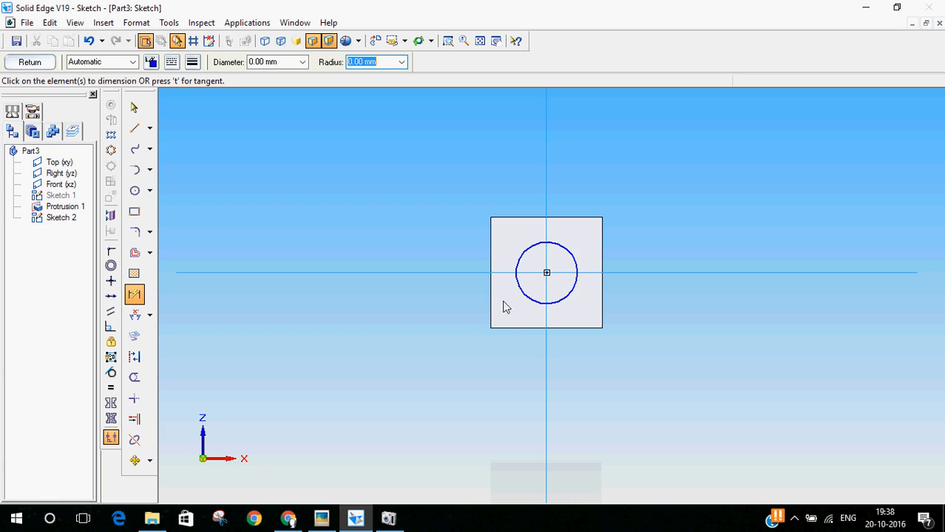
click(569, 249)
click(729, 195)
click(30, 61)
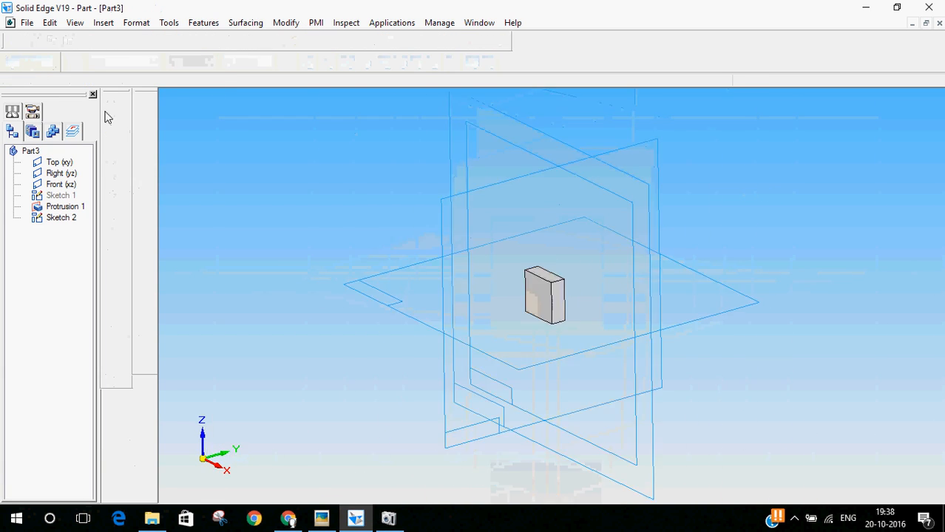
- Extrude the circle sketch chain 75 mm in the positive Y direction to form the bolt shank
click(142, 143)
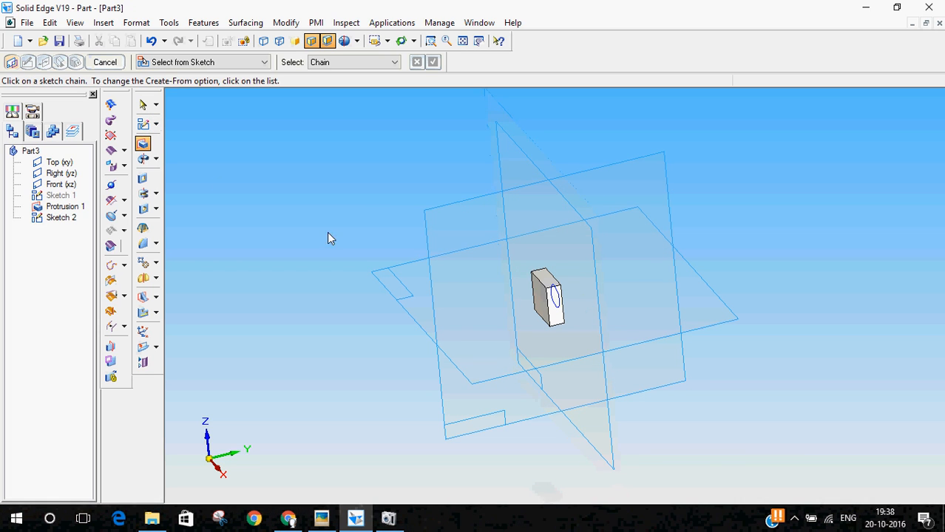
middle_drag(623, 298, 617, 295)
click(432, 62)
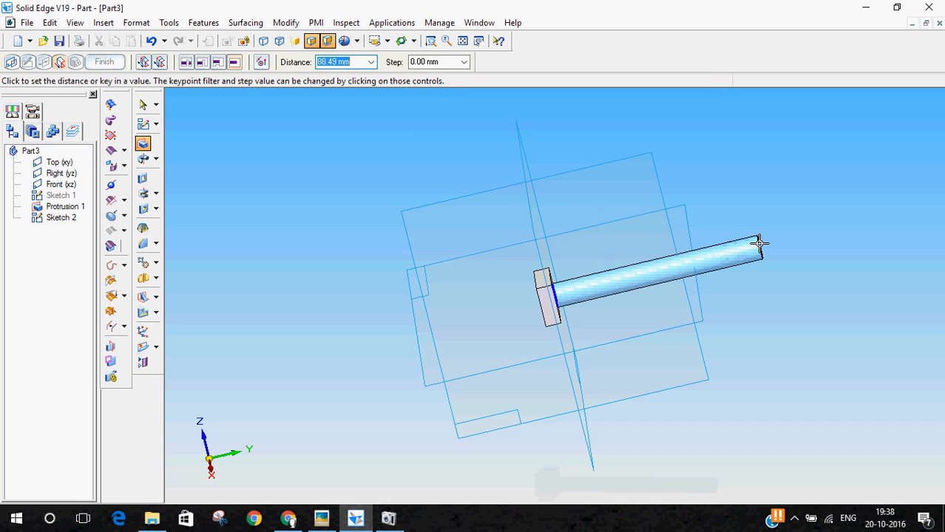
text(75)
key(Return)
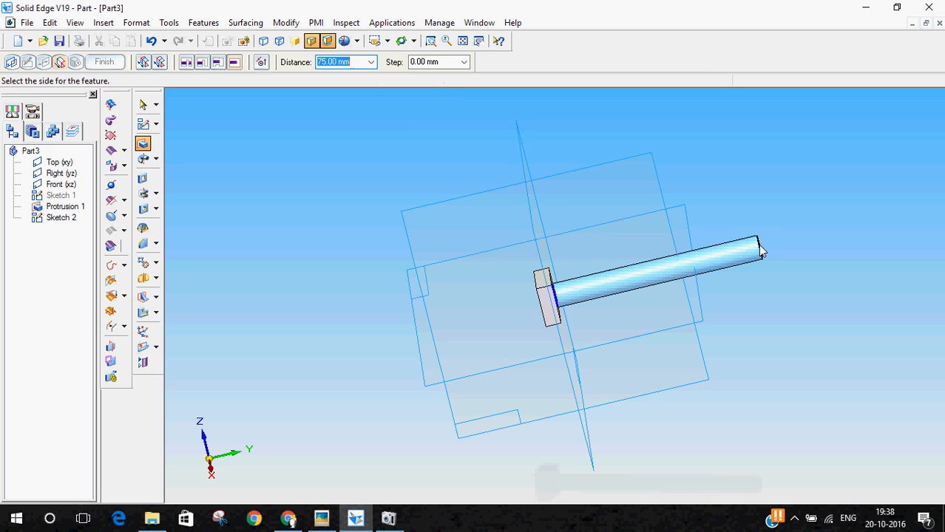
click(755, 181)
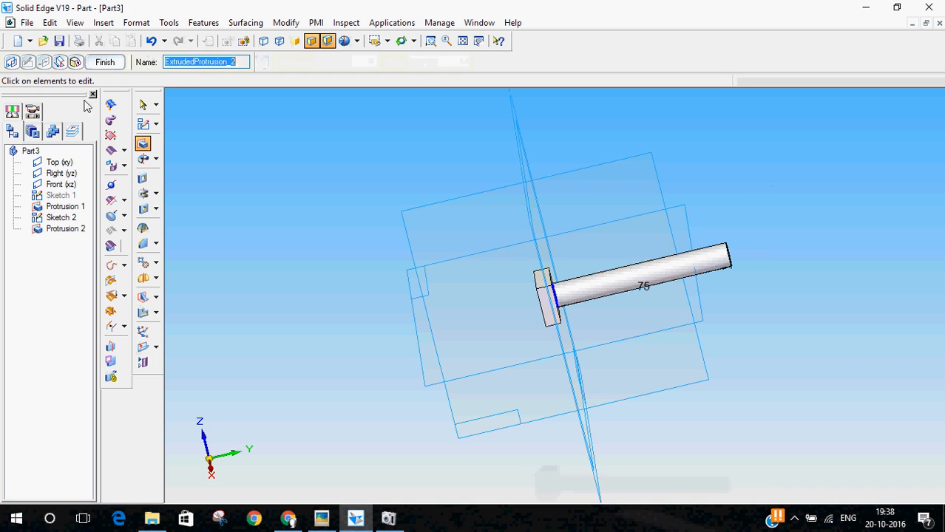
click(107, 62)
click(143, 105)
- Hide the circle sketch and check the thread's size and length on the scanned drawing in Picasa Photo Viewer
middle_drag(237, 173, 181, 177)
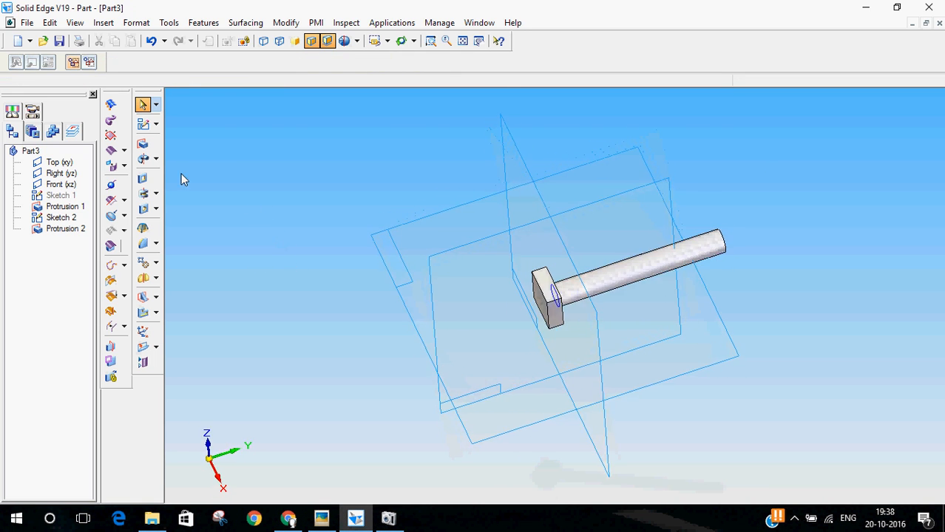
right_click(60, 218)
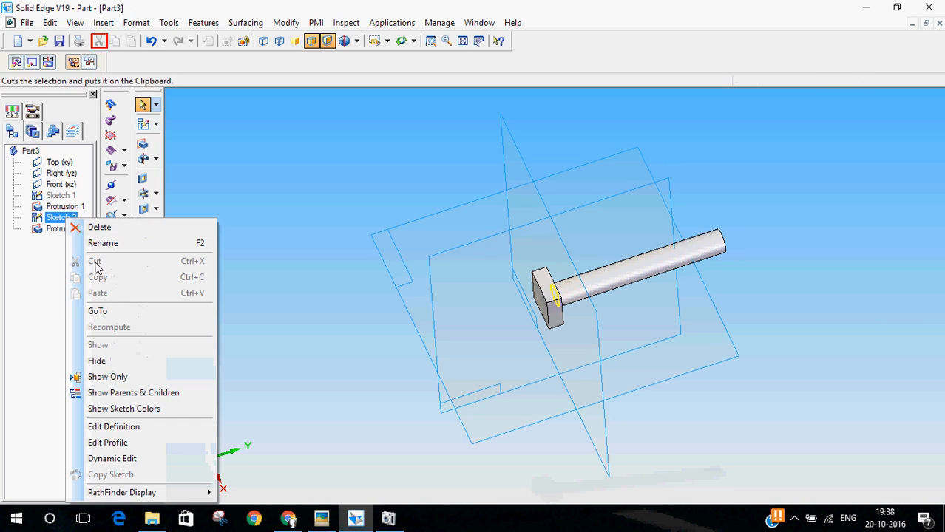
click(104, 360)
click(322, 517)
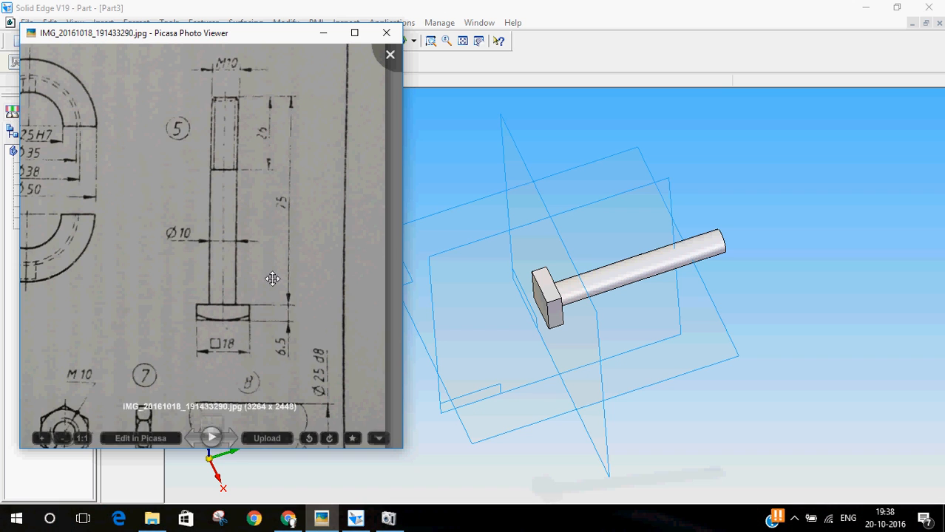
scroll(254, 129, up, 4)
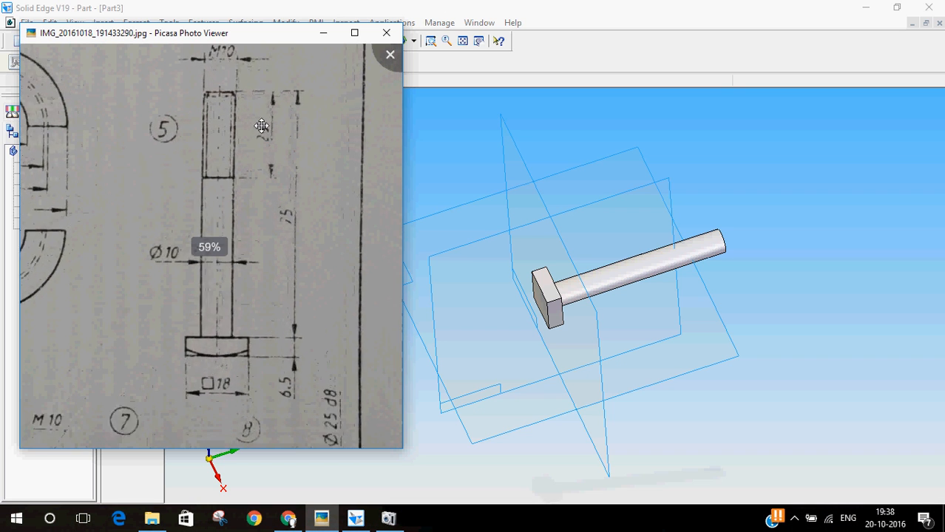
scroll(254, 148, down, 2)
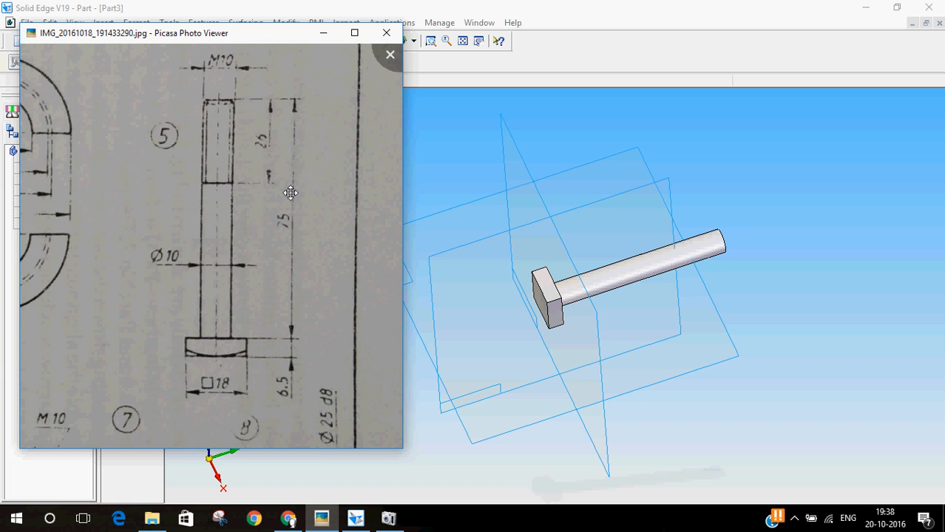
click(590, 6)
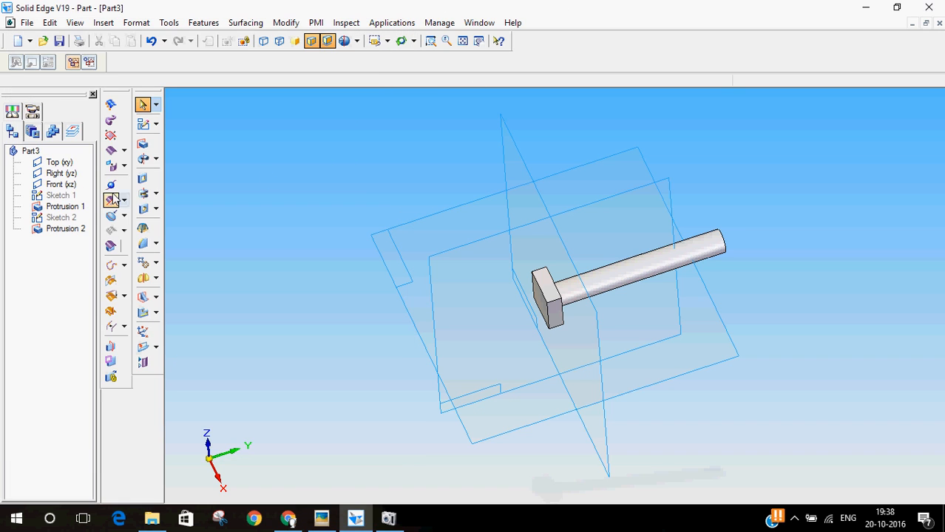
- Start a straight thread on the shank's cylindrical face, measured from the shank's free end
click(156, 209)
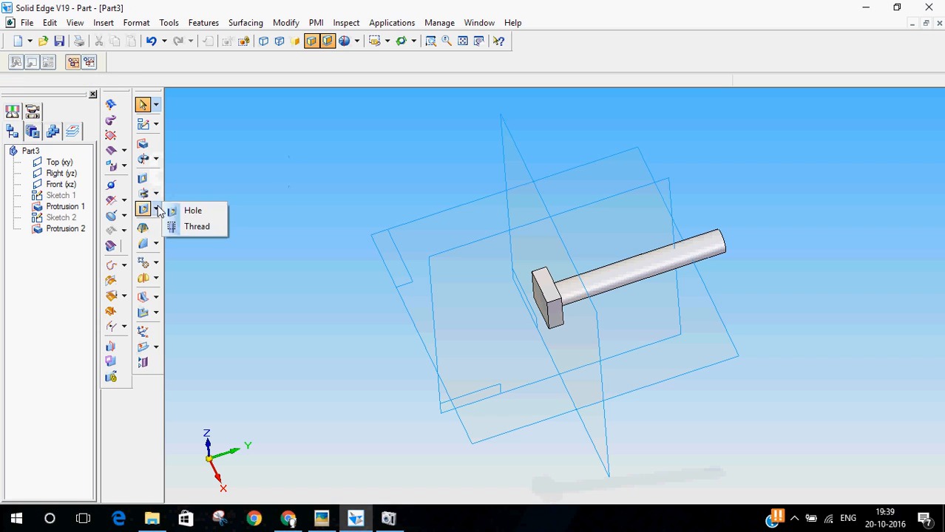
click(175, 226)
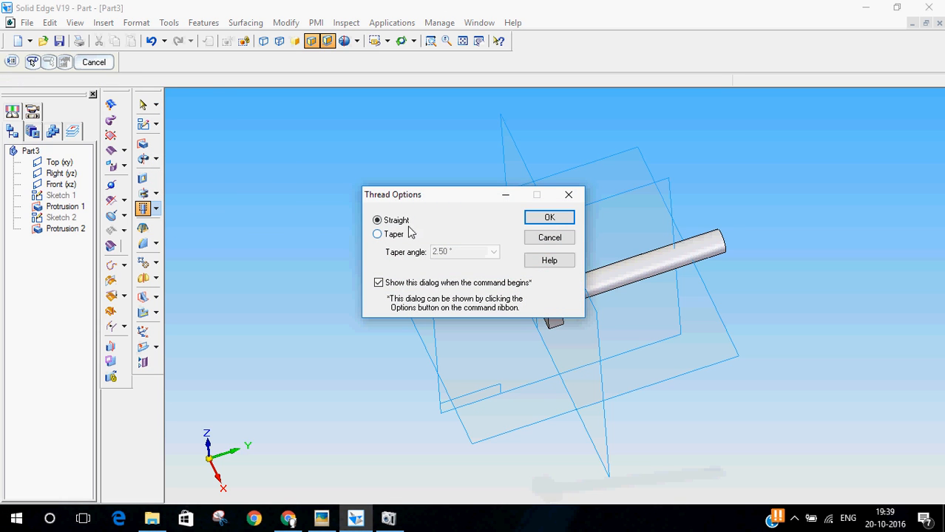
click(542, 218)
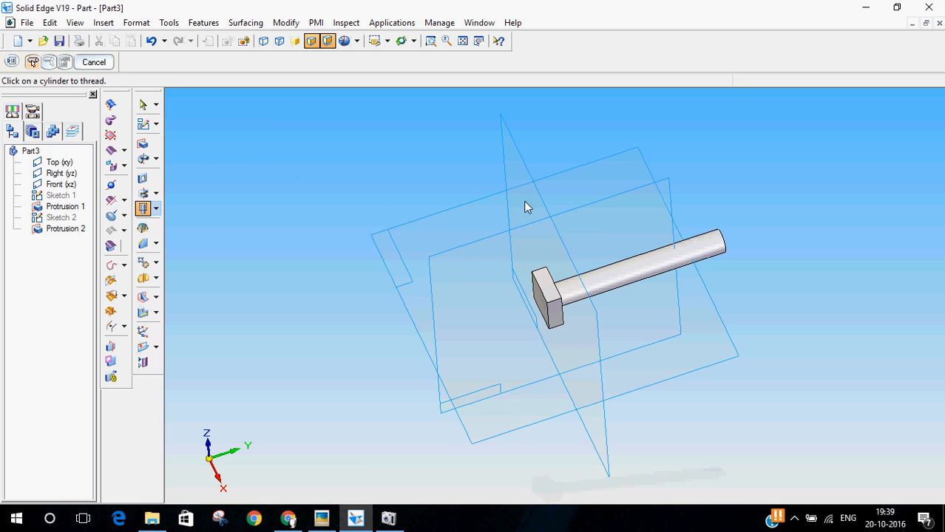
middle_drag(838, 294, 802, 427)
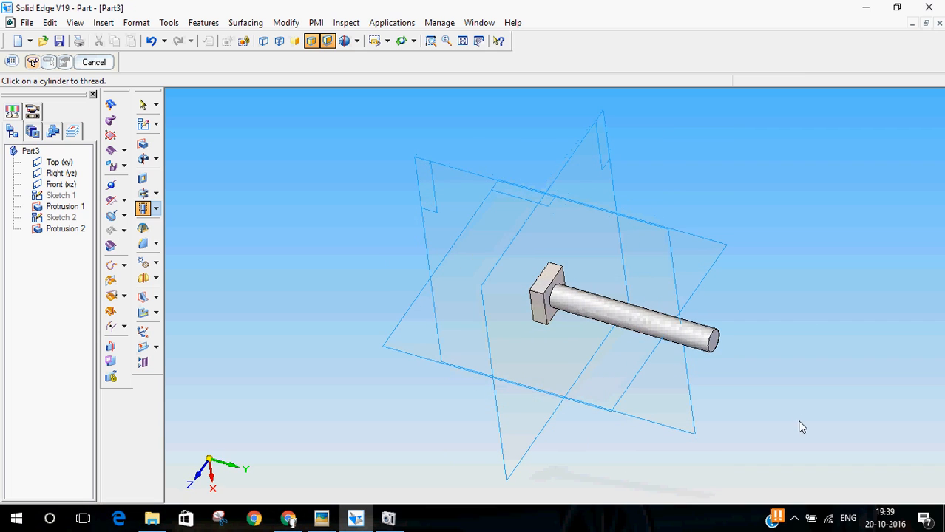
click(687, 340)
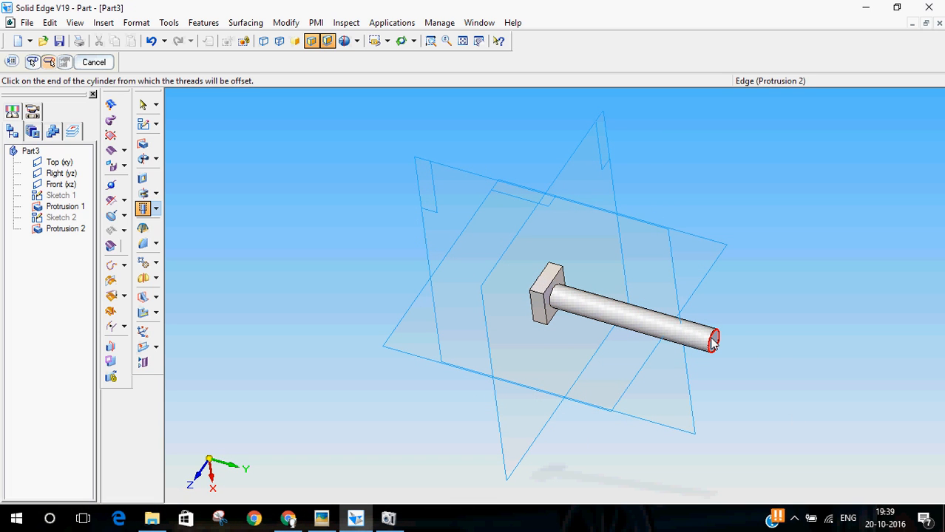
click(712, 341)
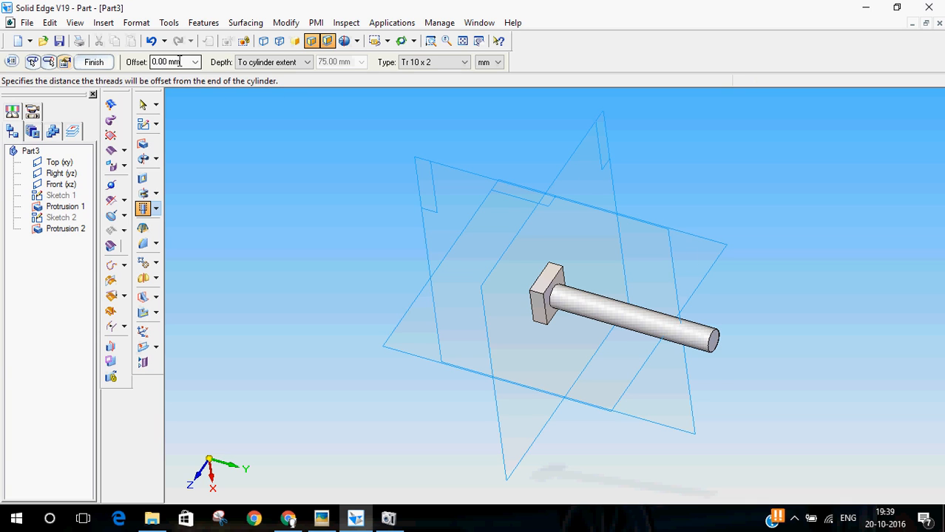
- Give the thread a finite depth of 26 mm and type M10, and finish the thread feature
click(306, 62)
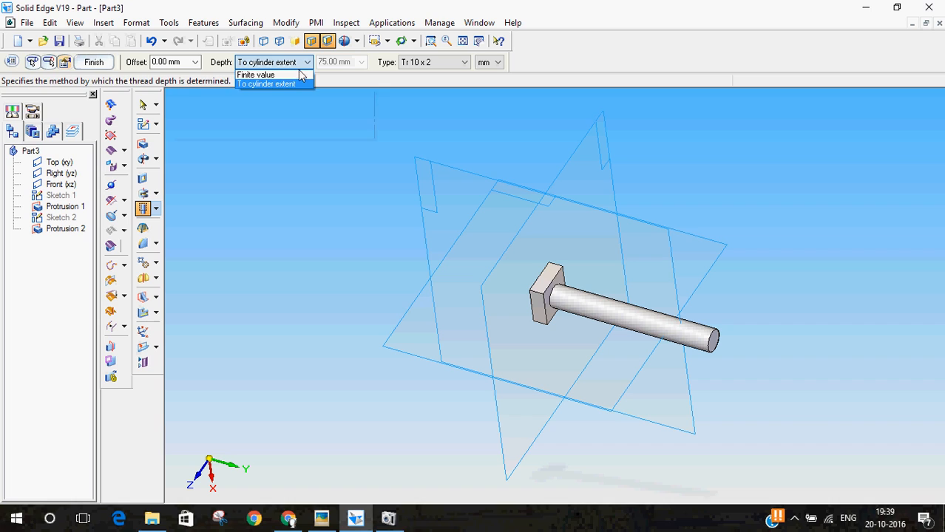
click(301, 75)
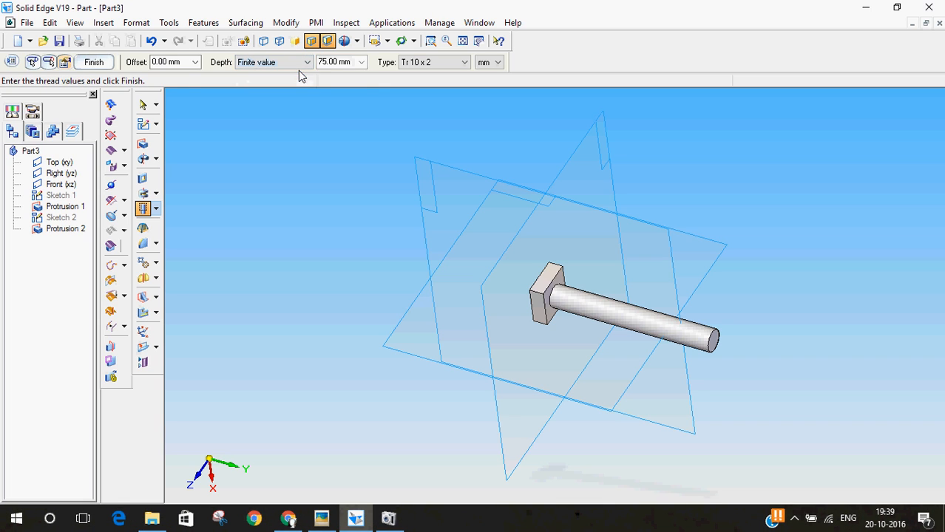
click(353, 64)
click(352, 64)
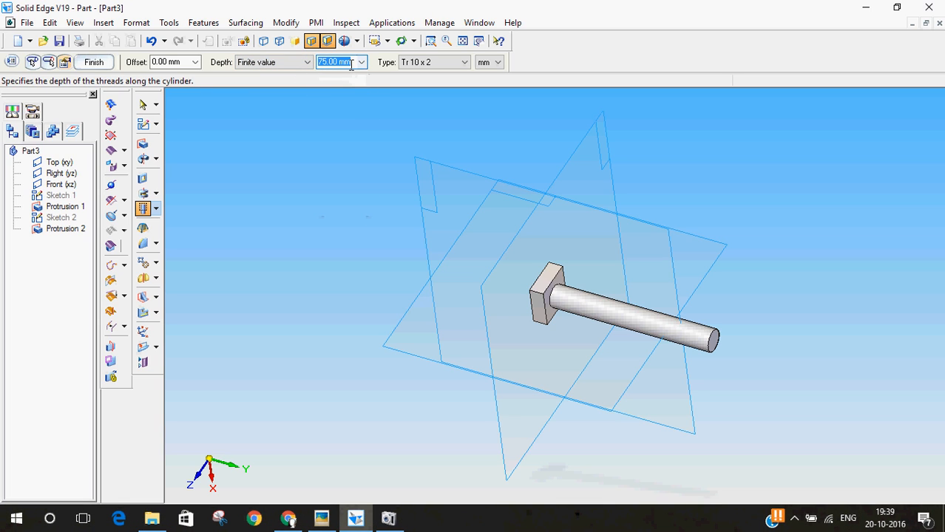
text(26)
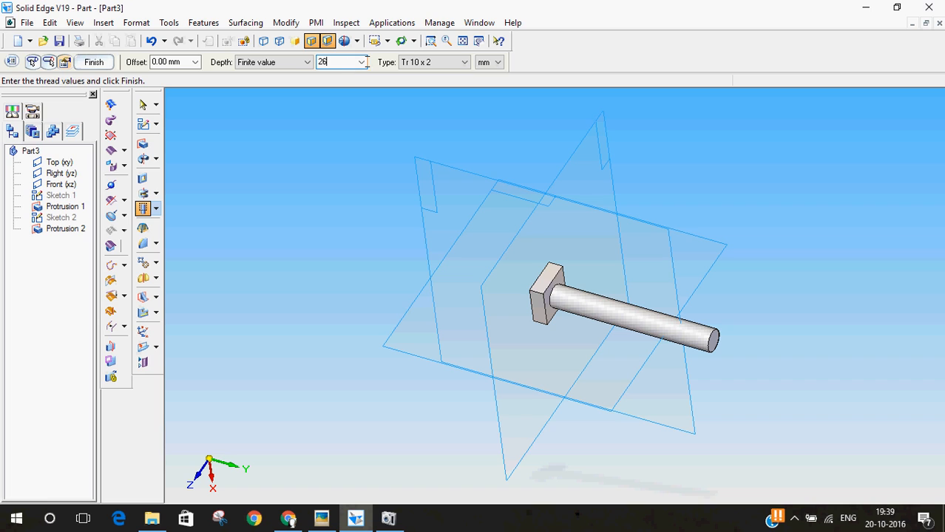
click(465, 63)
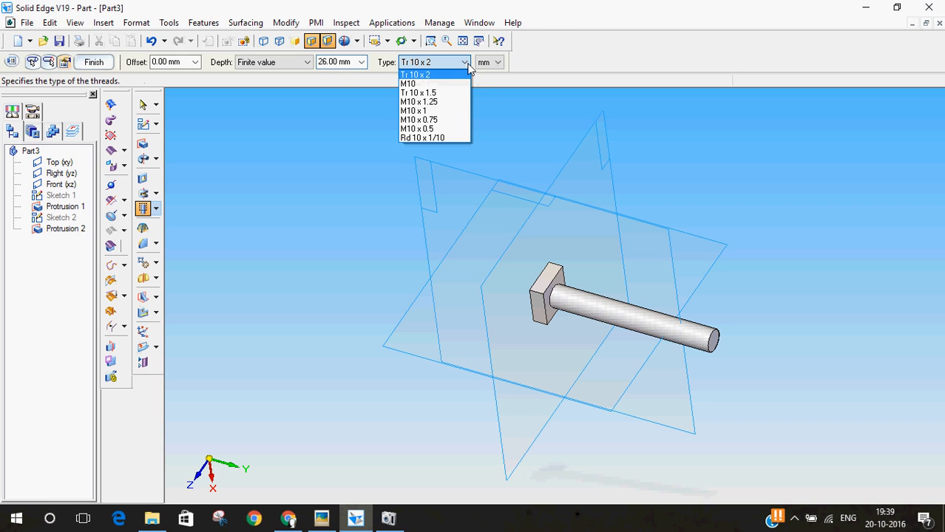
click(455, 84)
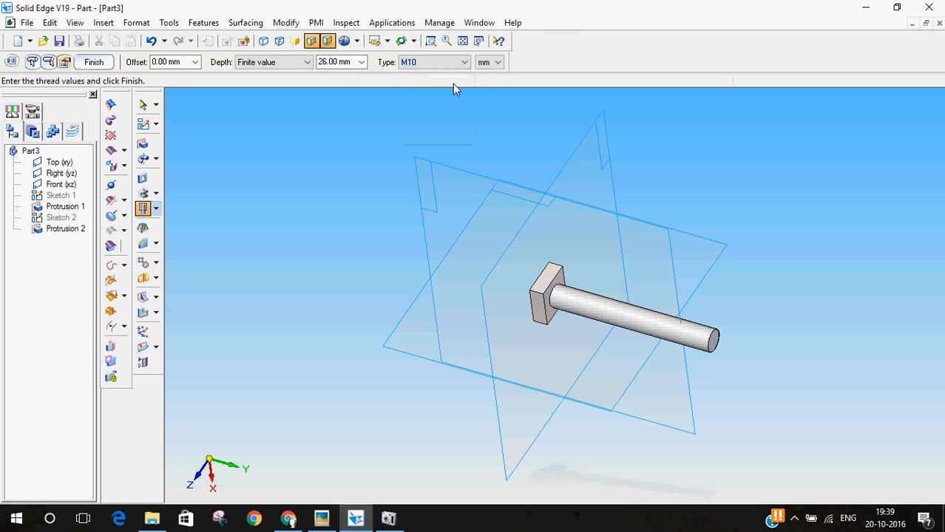
click(94, 62)
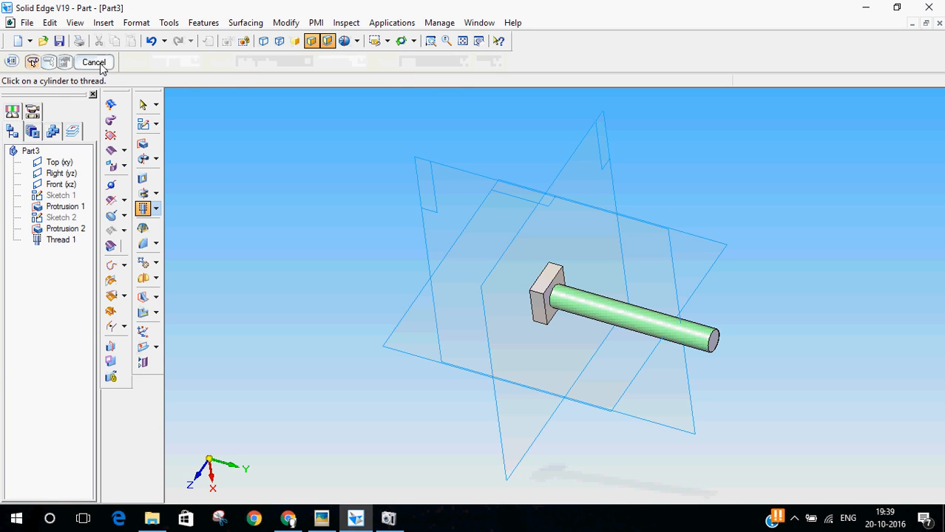
click(143, 106)
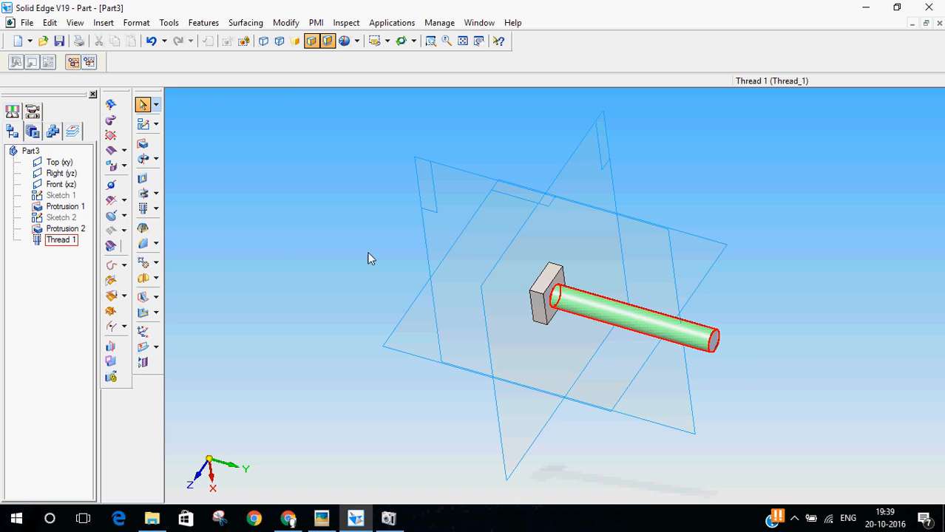
middle_drag(297, 237, 352, 376)
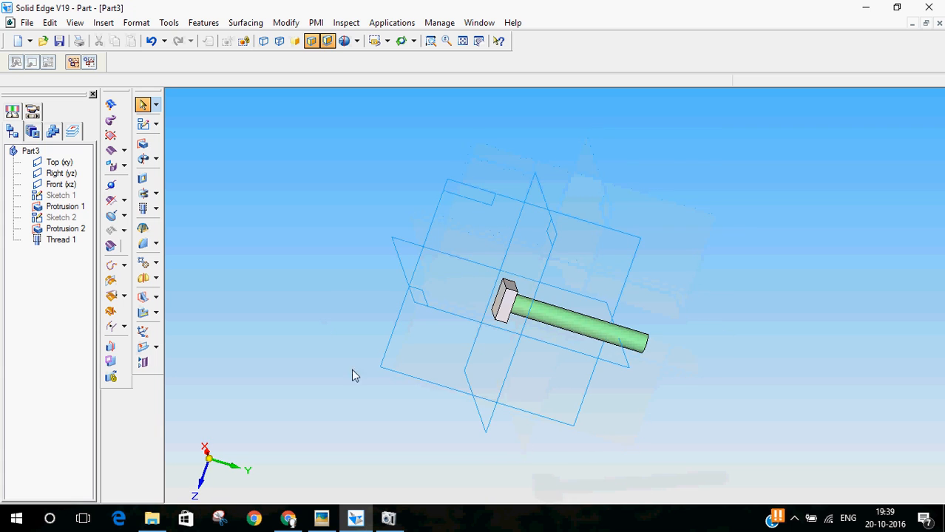
- Check the bolt head on the scanned drawing in Picasa Photo Viewer, and start an angled plane from the Top (xy) and Right (yz) planes
click(323, 520)
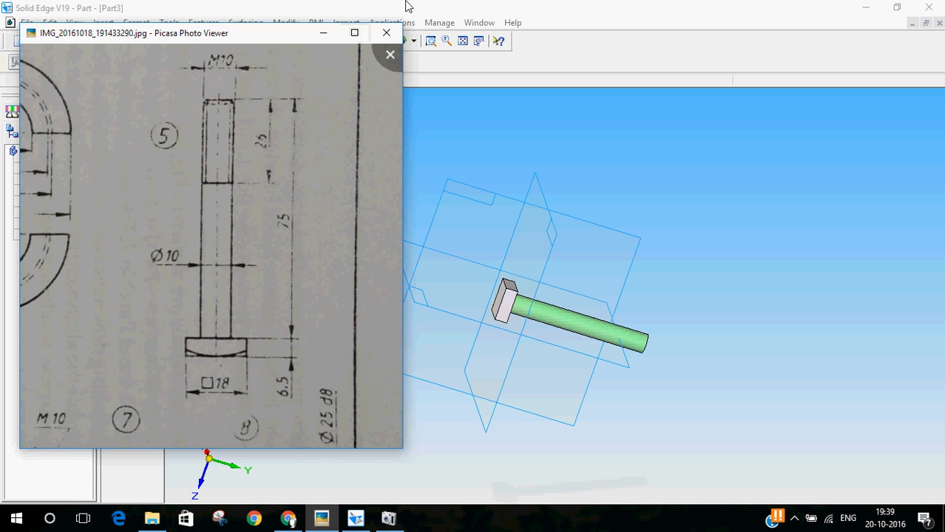
click(386, 33)
middle_drag(322, 148, 415, 188)
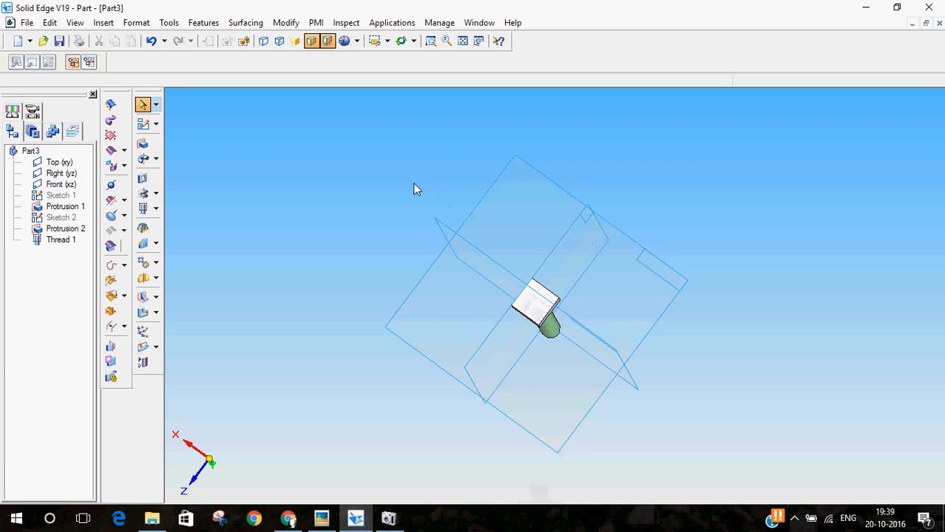
click(157, 349)
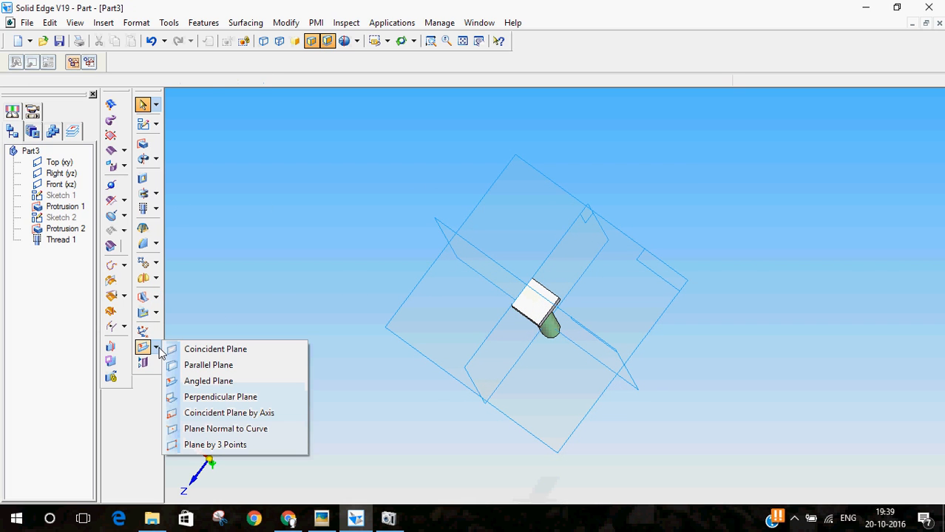
click(211, 382)
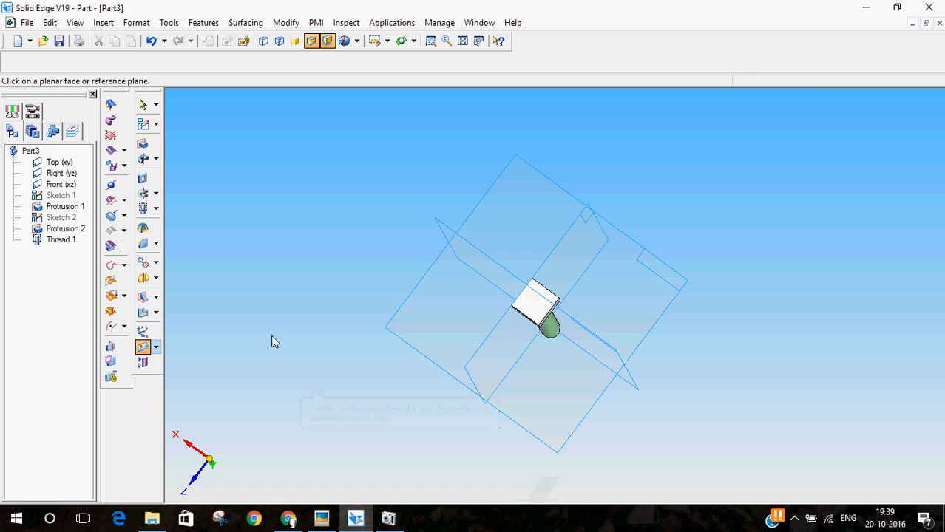
click(592, 336)
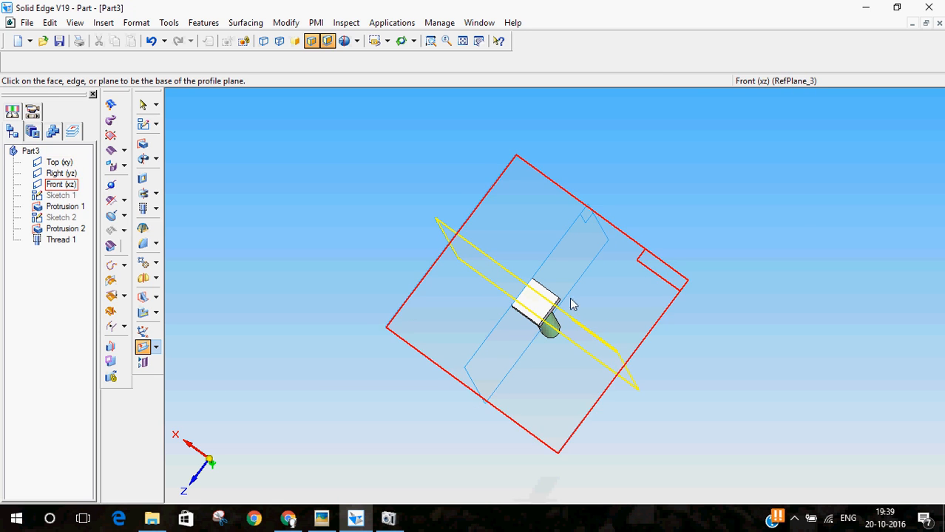
click(550, 264)
- Set the new reference plane's angle to 45° and place it diagonally through the square head's corners
middle_drag(550, 291, 554, 247)
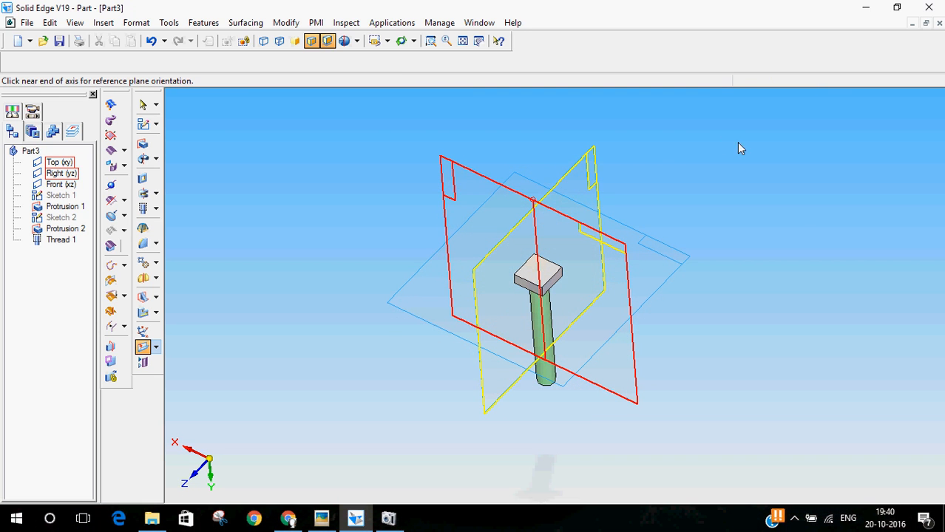
click(536, 222)
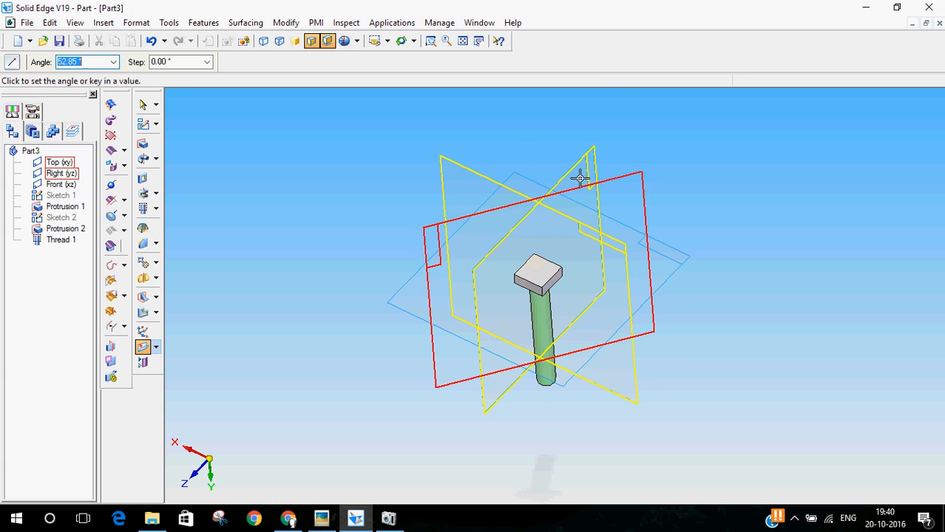
middle_drag(644, 162, 643, 205)
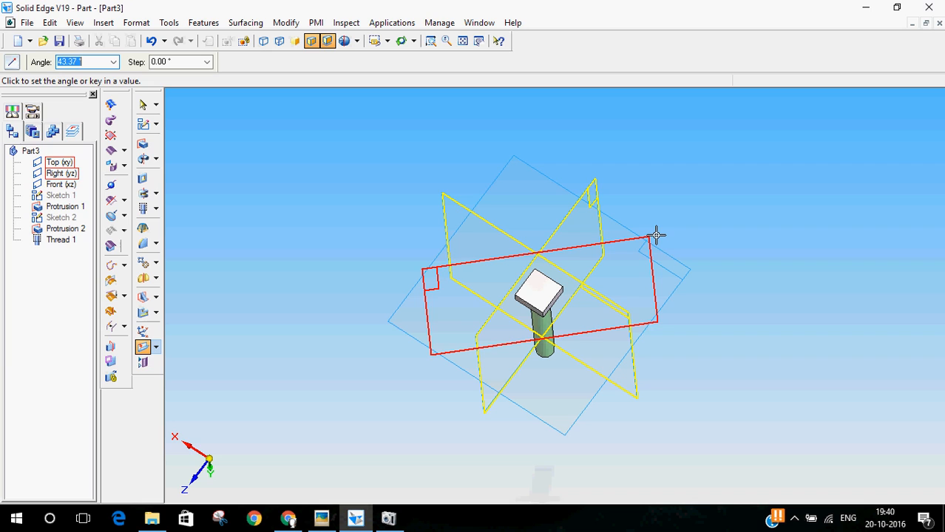
text(45)
key(Return)
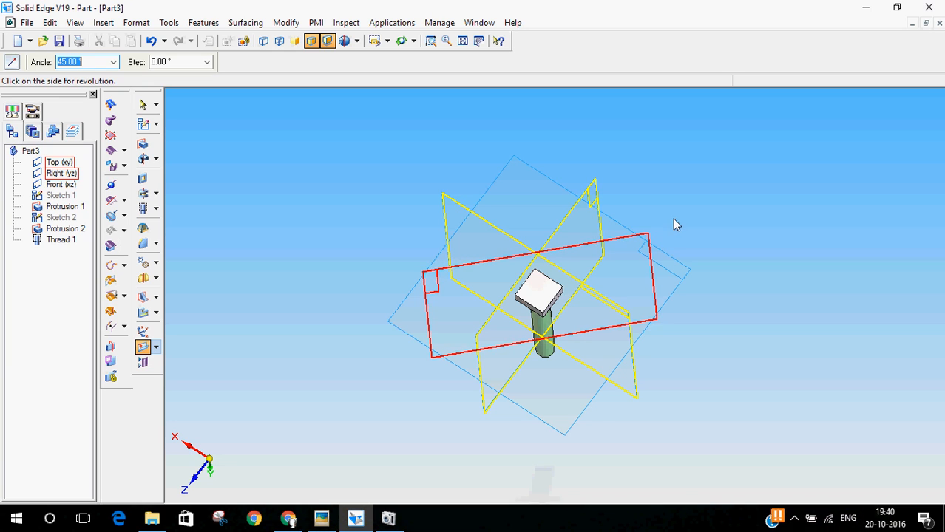
click(679, 224)
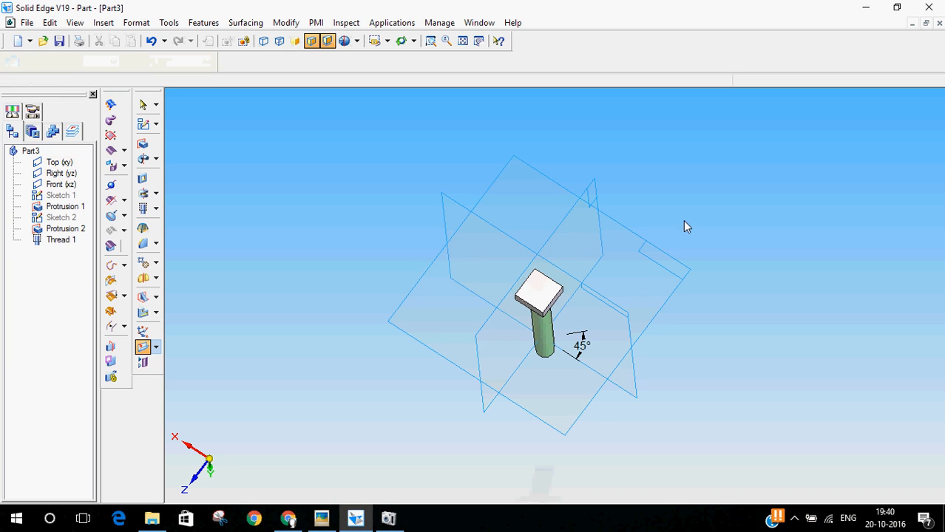
click(146, 125)
click(635, 236)
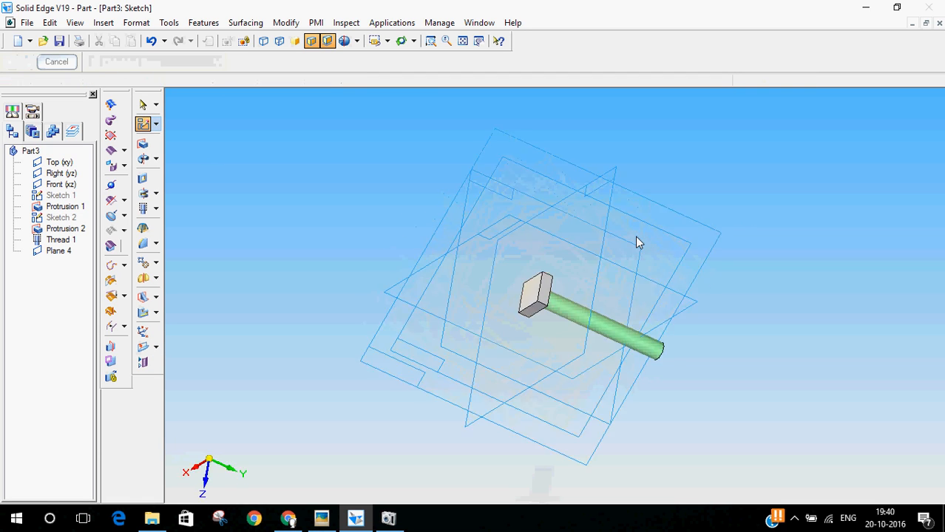
scroll(555, 262, up, 2)
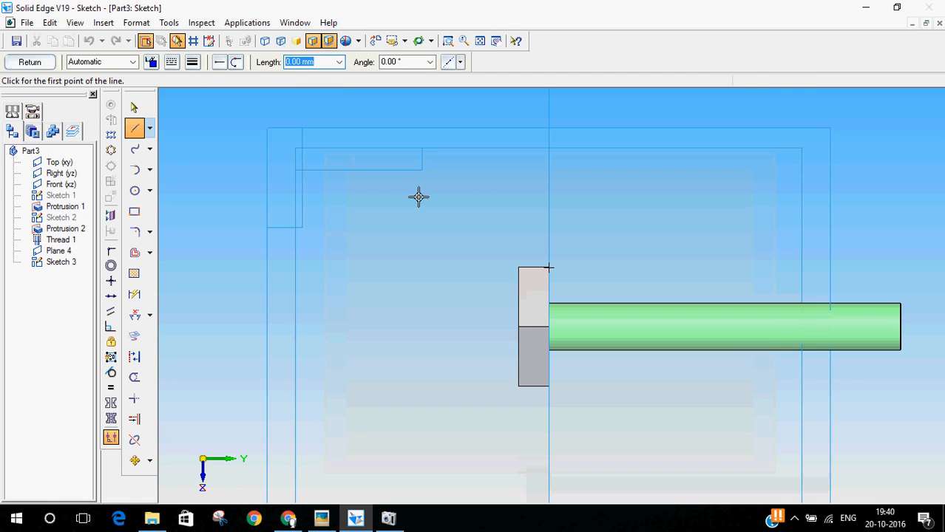
click(32, 62)
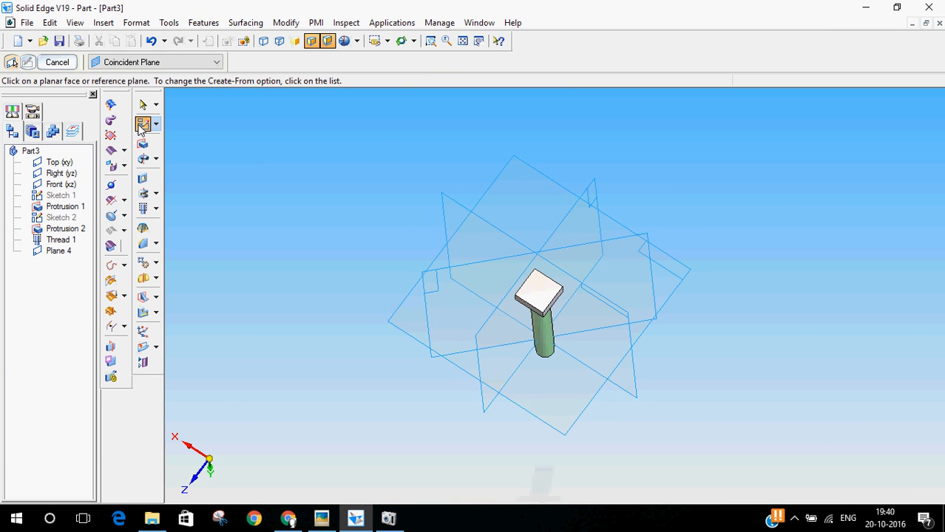
- Sketch an 18 mm diameter circle on the head's outer face, centred on the bolt axis and touching the square's edges
click(536, 296)
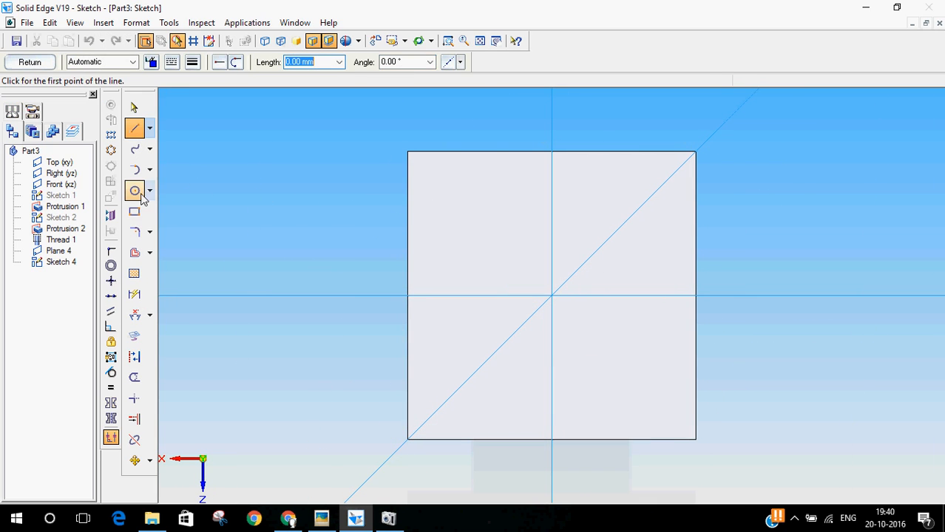
click(140, 195)
click(551, 297)
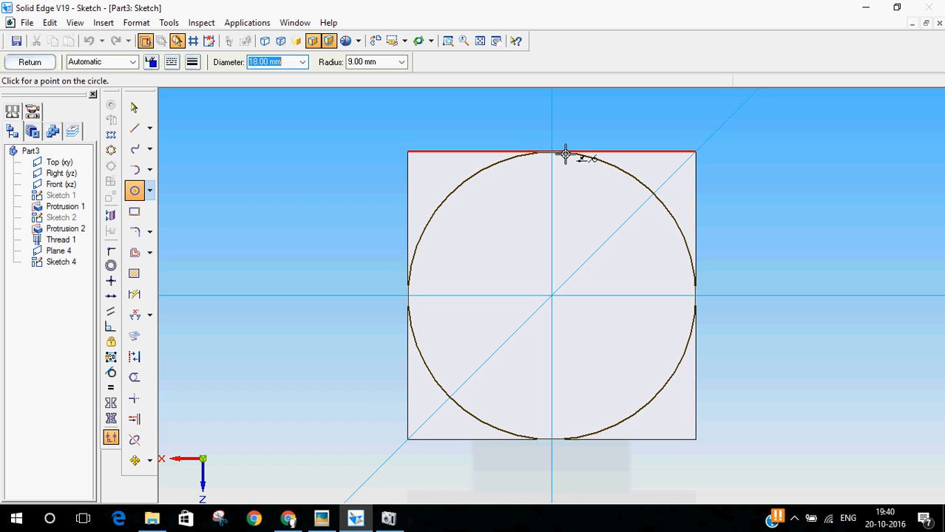
click(565, 153)
click(33, 63)
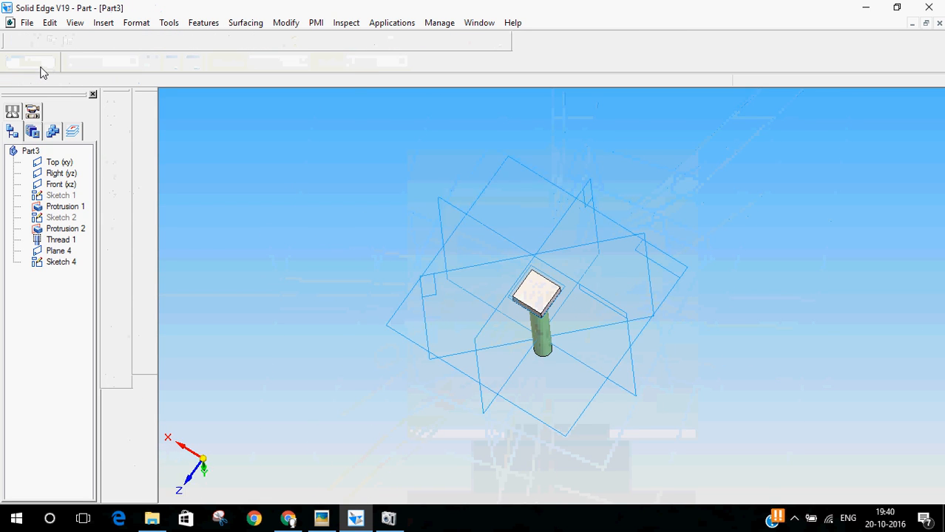
- Sketch a line at 60° on the 45° plane, from the end of the circle's projection to the head's corner edge
click(142, 123)
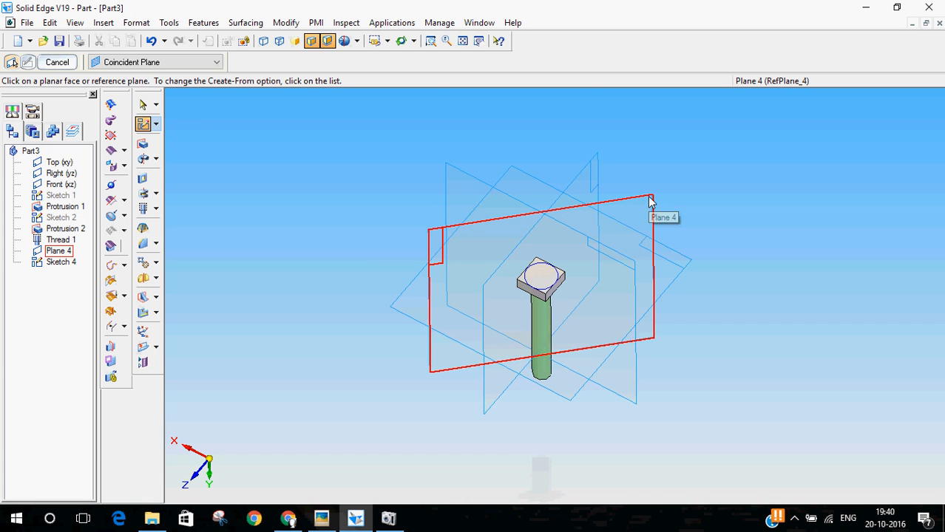
click(649, 200)
scroll(564, 273, up, 5)
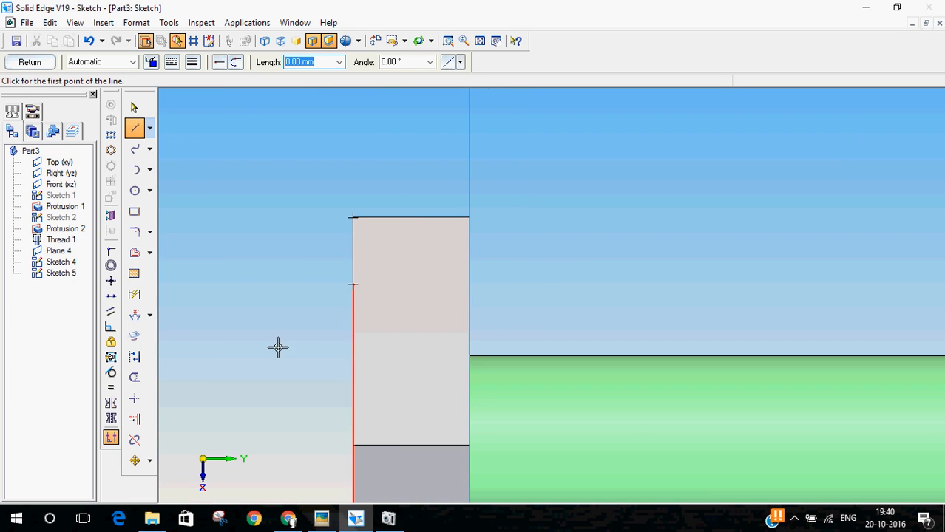
click(352, 284)
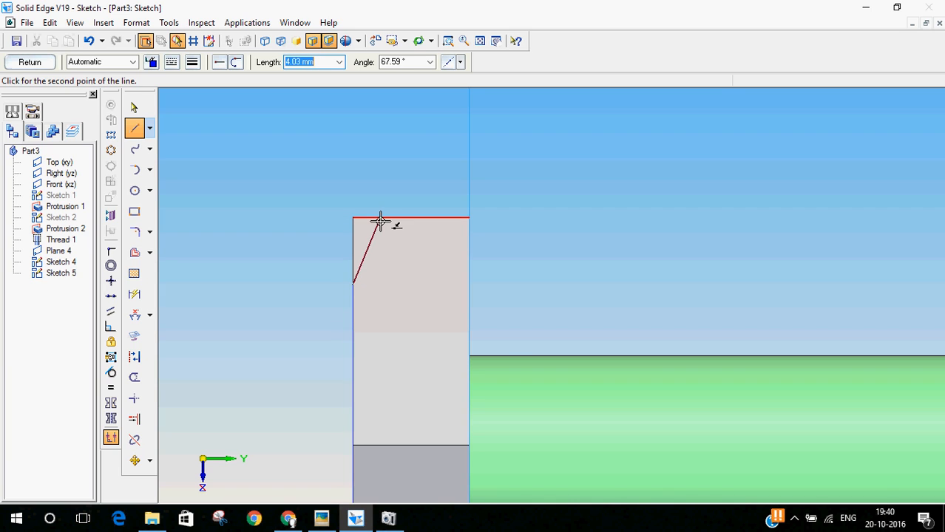
click(418, 61)
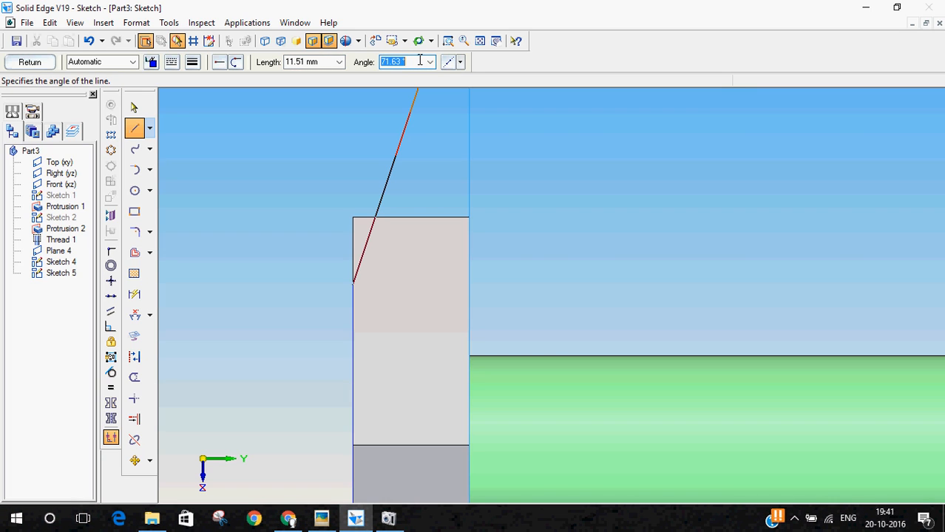
text(30)
key(Tab)
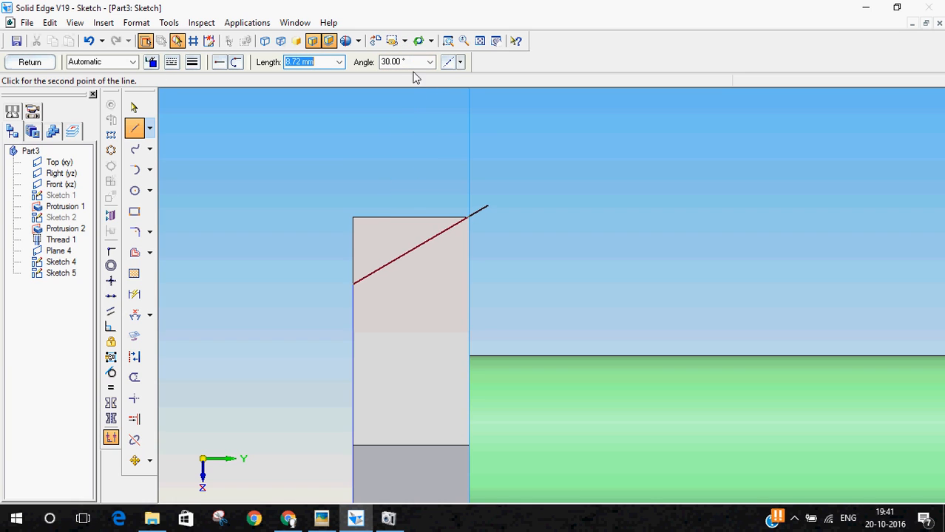
key(Tab)
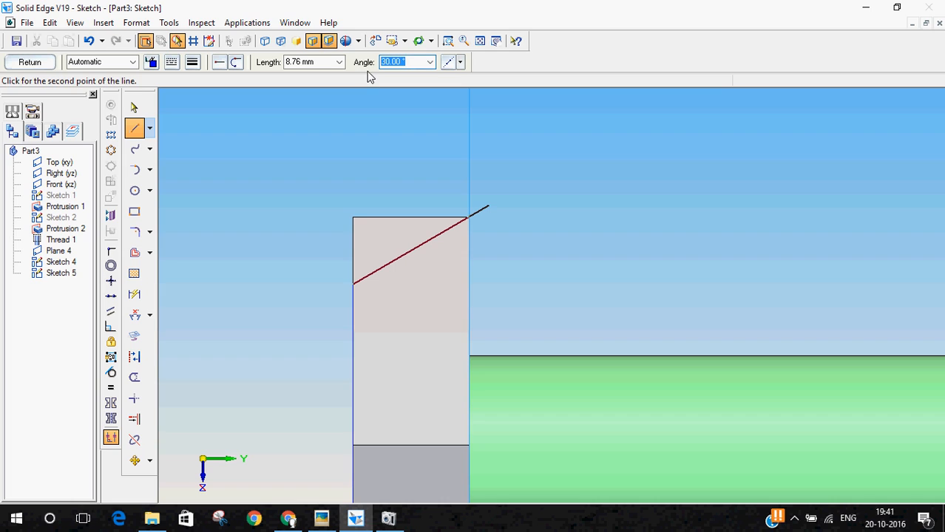
key(Tab)
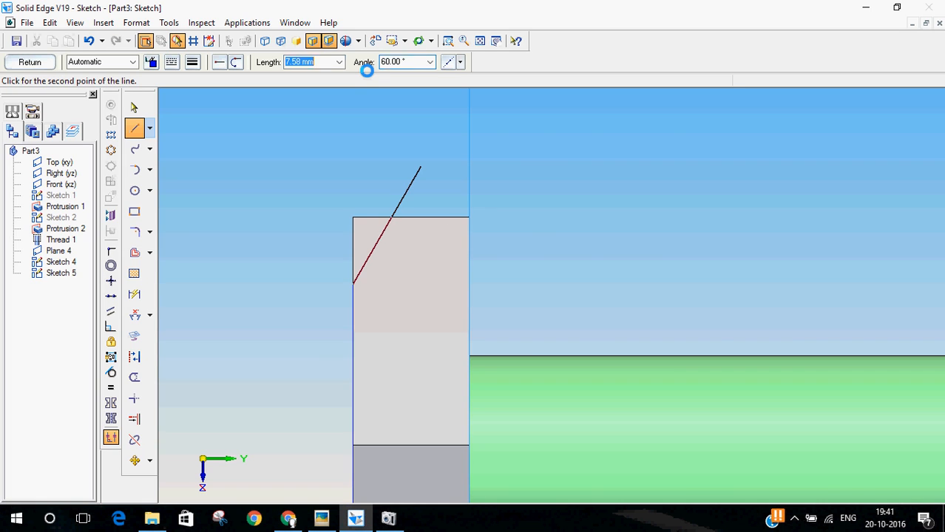
click(398, 218)
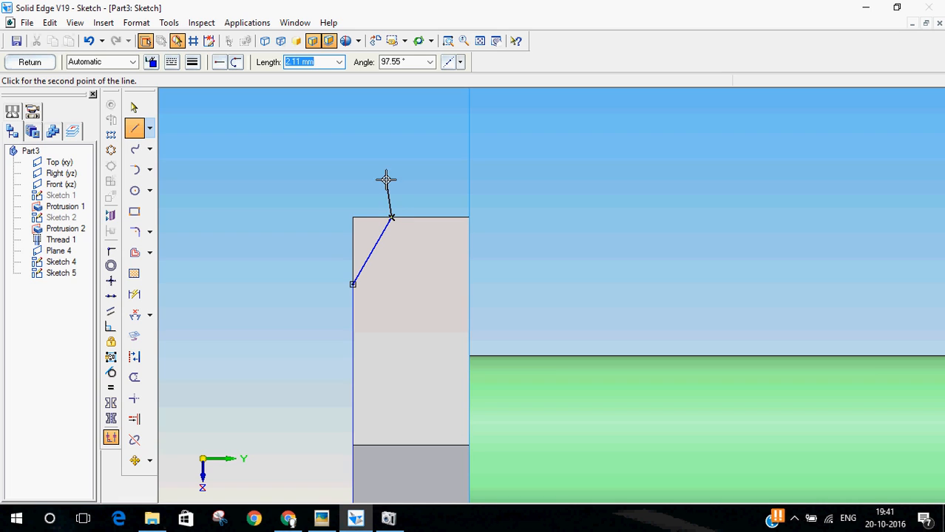
- Close the cut profile outside the head's corner with straight horizontal and vertical lines back to the sloped line's start
click(320, 172)
click(320, 284)
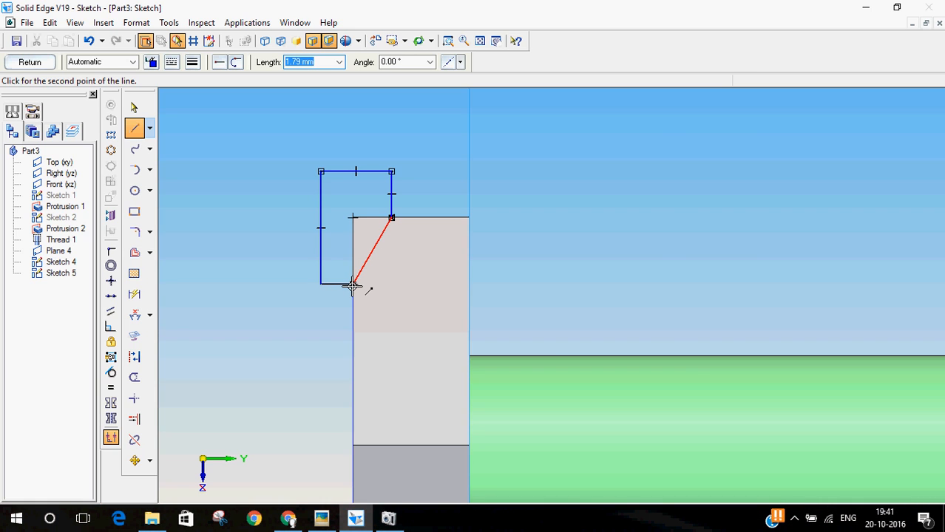
click(352, 285)
scroll(327, 206, down, 4)
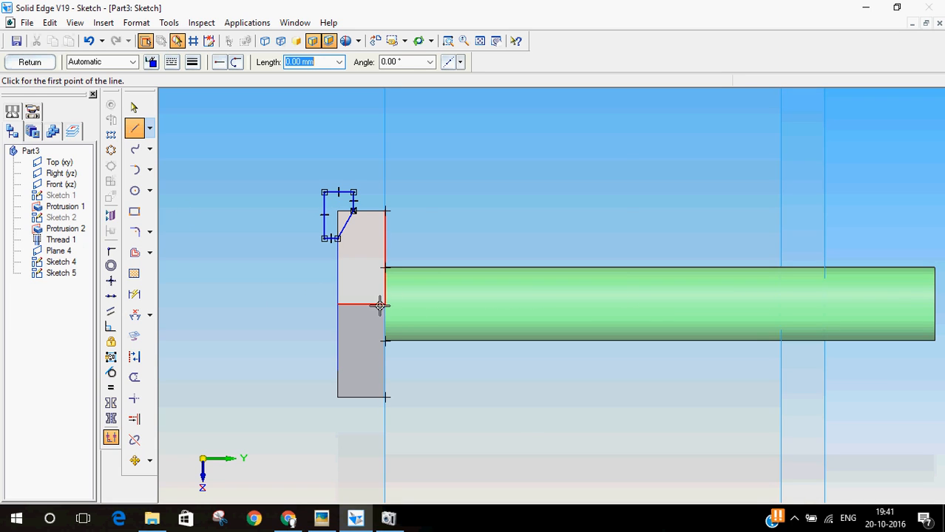
- Draw a horizontal axis line along the bolt's centre, through the head and into the shank, and finish the sketch
click(275, 303)
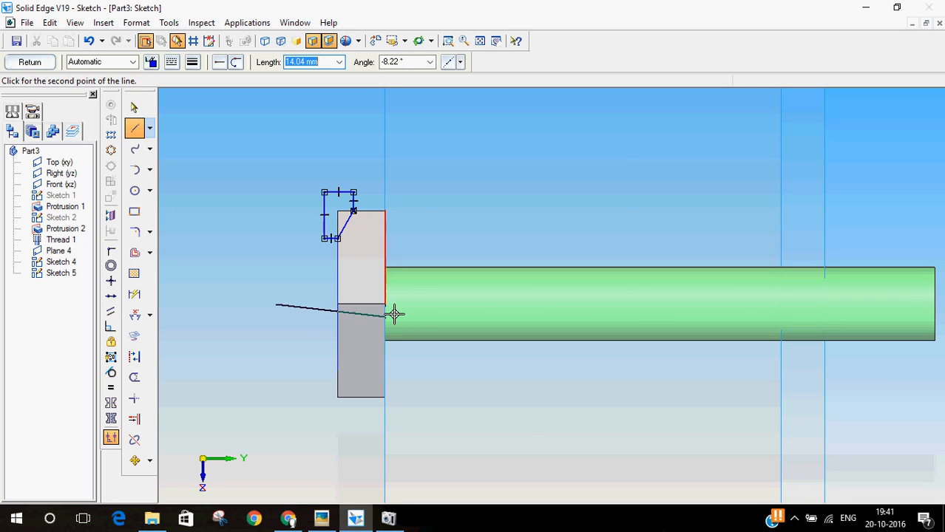
click(432, 304)
right_click(433, 194)
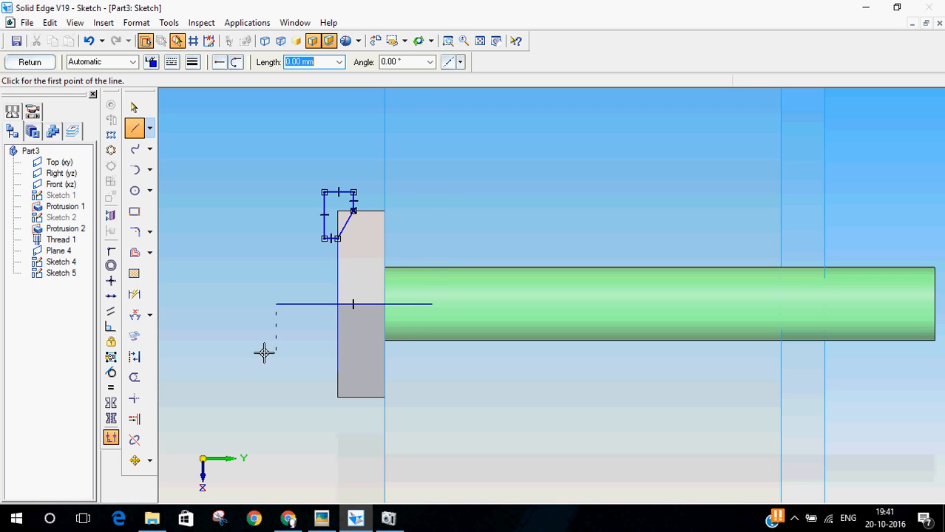
click(33, 63)
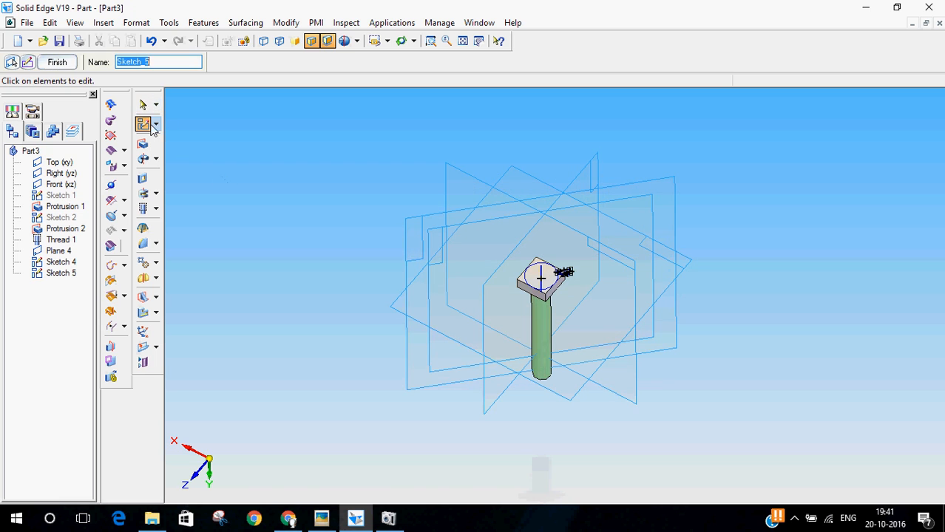
click(142, 104)
- Hide the circle sketch on the head's outer face
scroll(754, 241, up, 5)
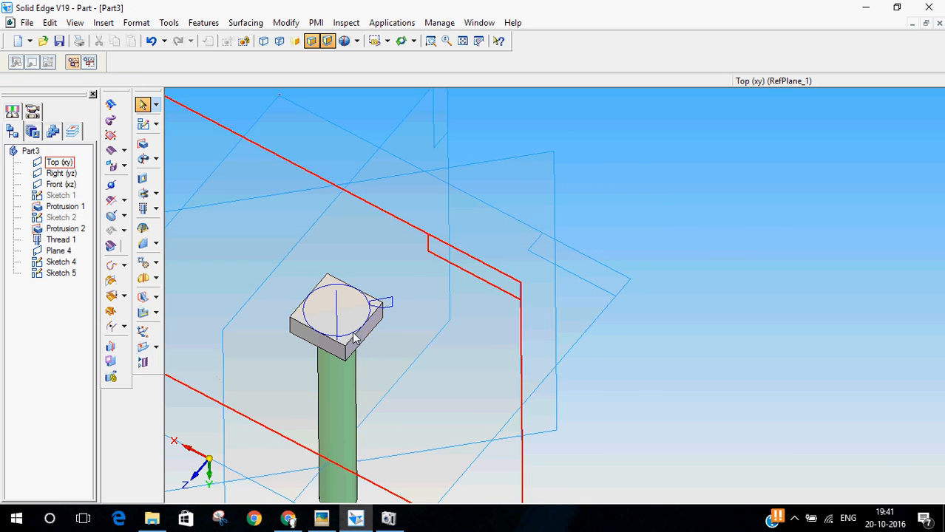
scroll(649, 187, down, 2)
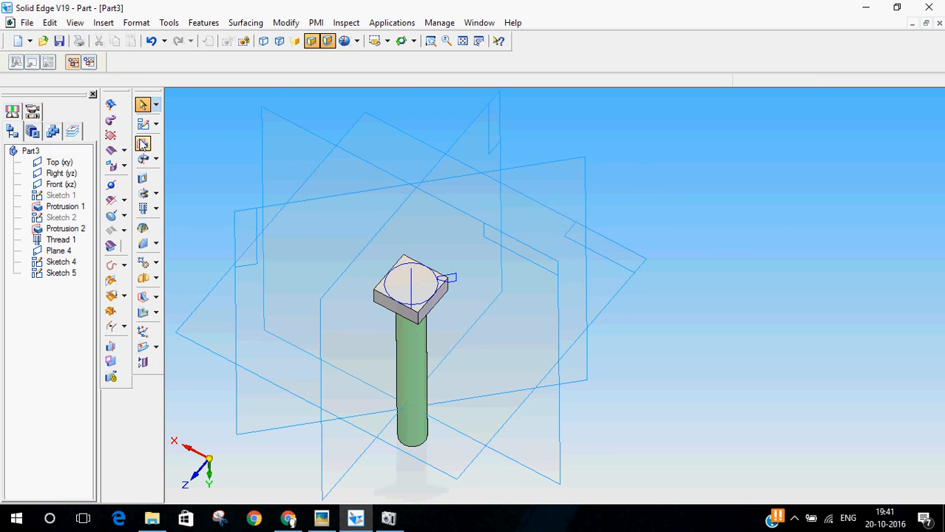
right_click(51, 266)
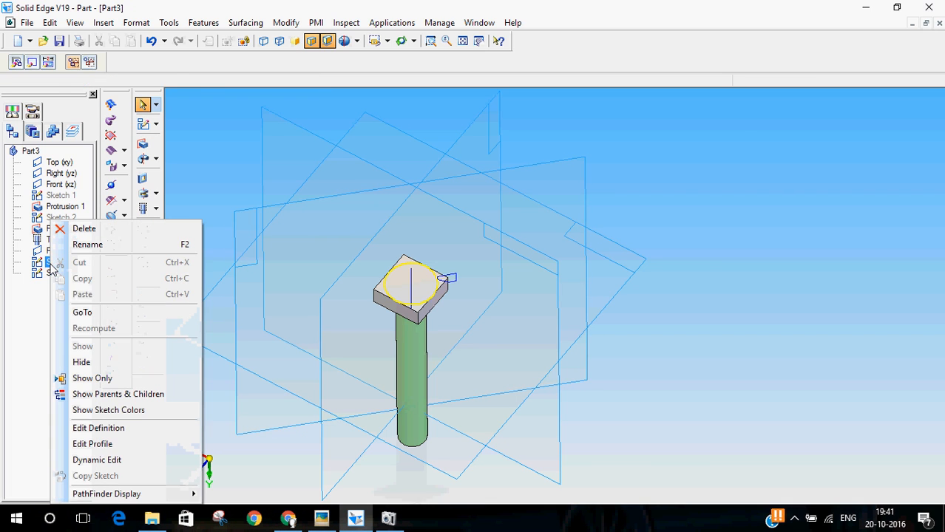
click(84, 364)
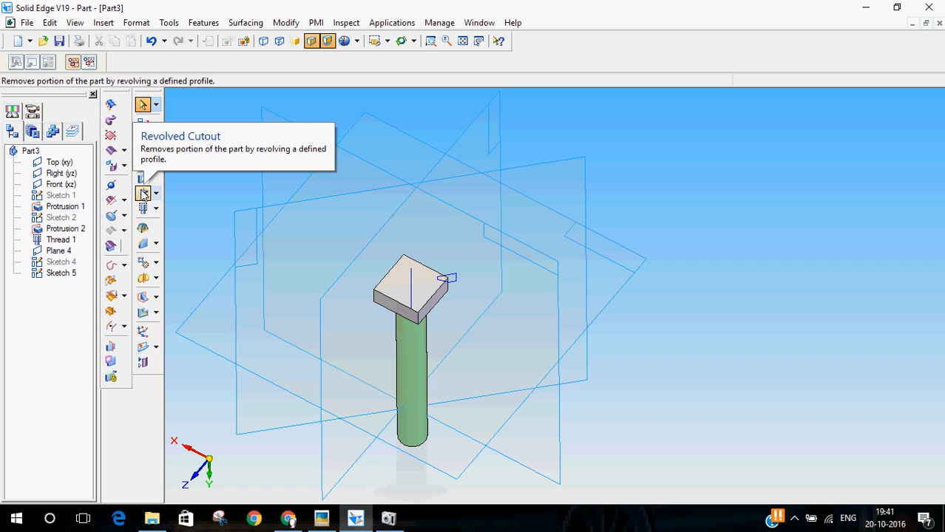
- Chamfer the bolt head's corners with a 360° Revolved Cutout of the sketched profile about the axis line, and hide that sketch
click(144, 193)
click(455, 277)
click(416, 62)
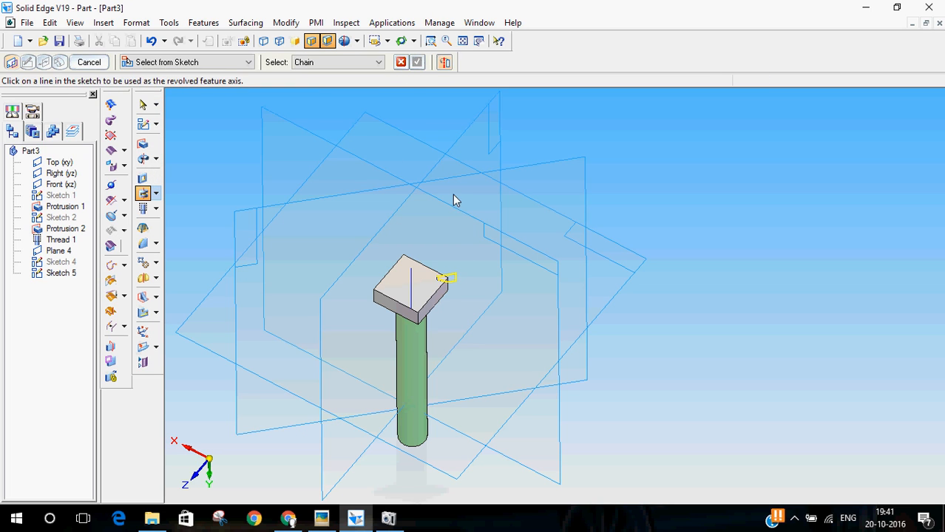
click(412, 282)
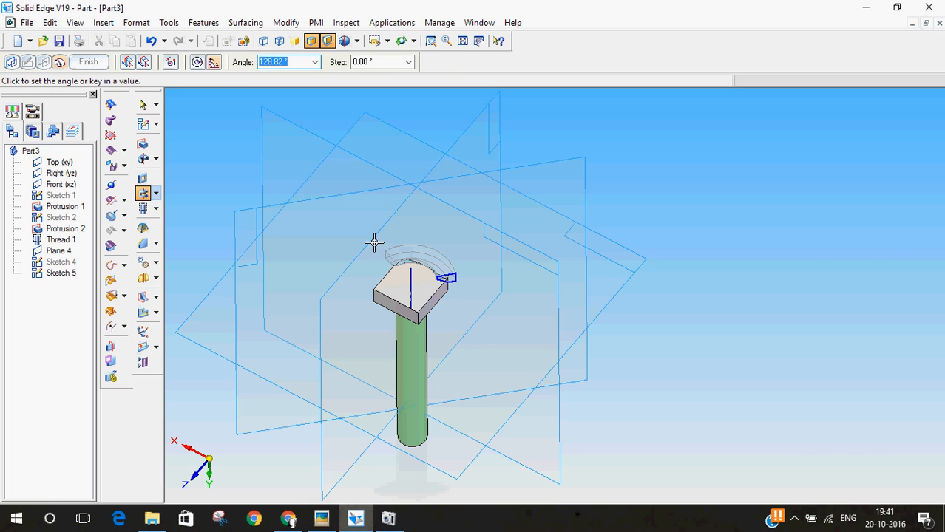
click(197, 62)
click(88, 62)
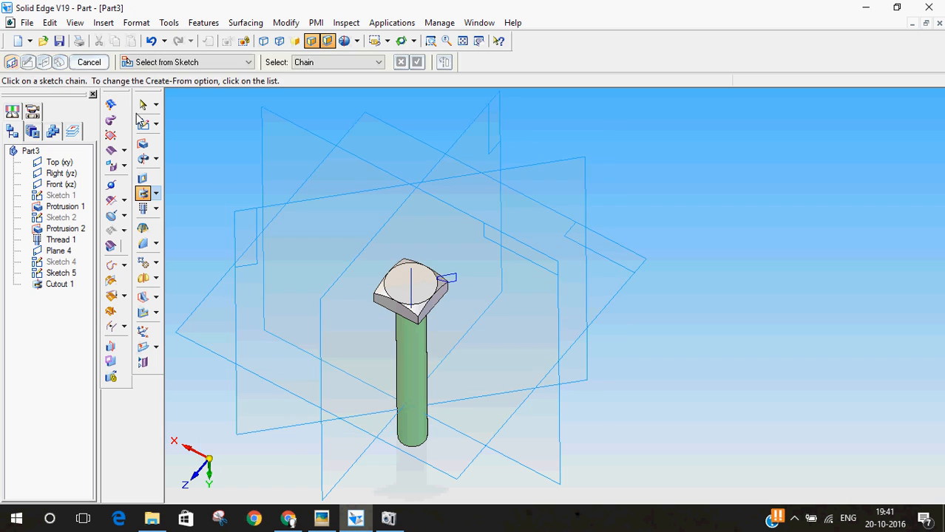
click(143, 105)
right_click(63, 277)
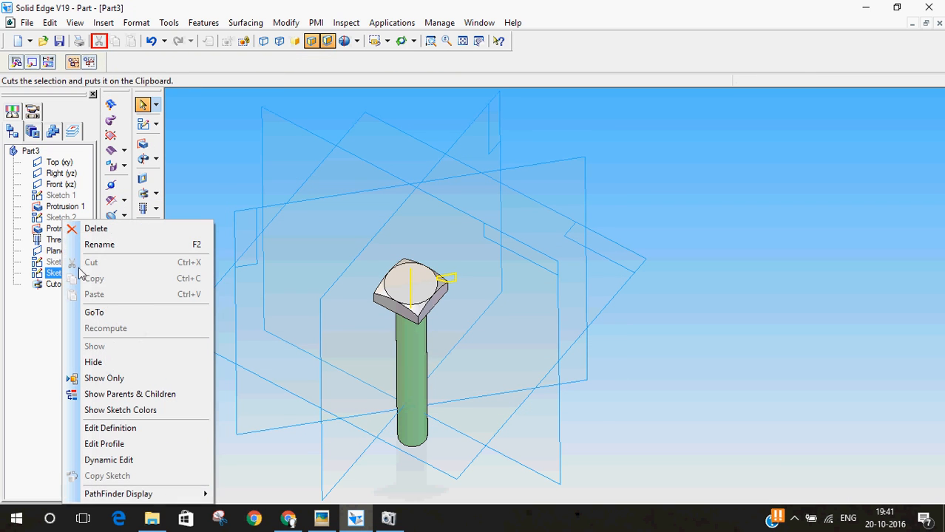
click(90, 361)
- Compare the chamfered head with item 5 on the scanned drawing and look up the bolt's material in the parts list
middle_drag(538, 376, 580, 435)
click(352, 518)
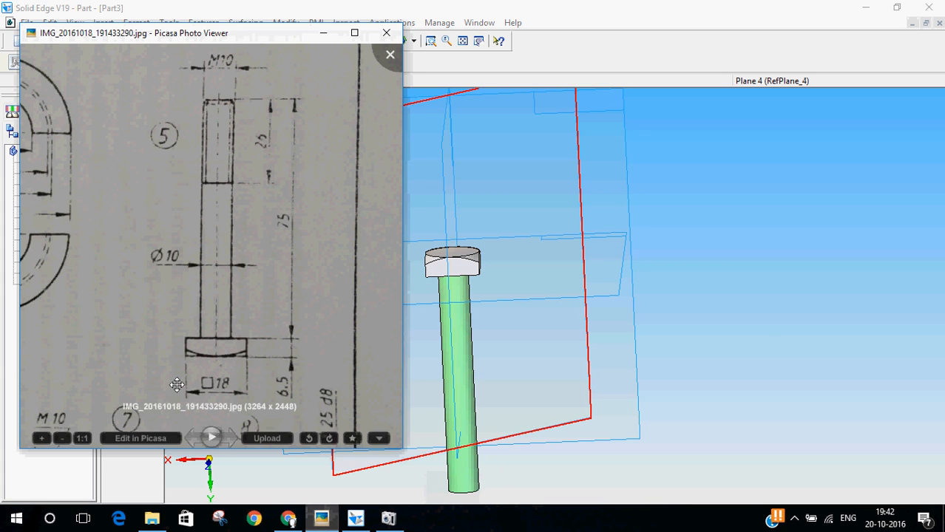
click(584, 6)
middle_drag(320, 339, 280, 386)
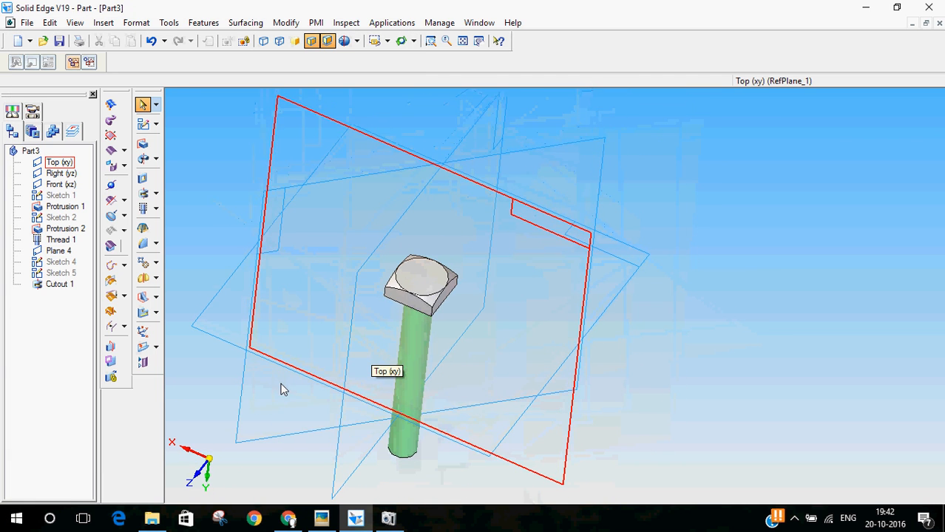
click(327, 525)
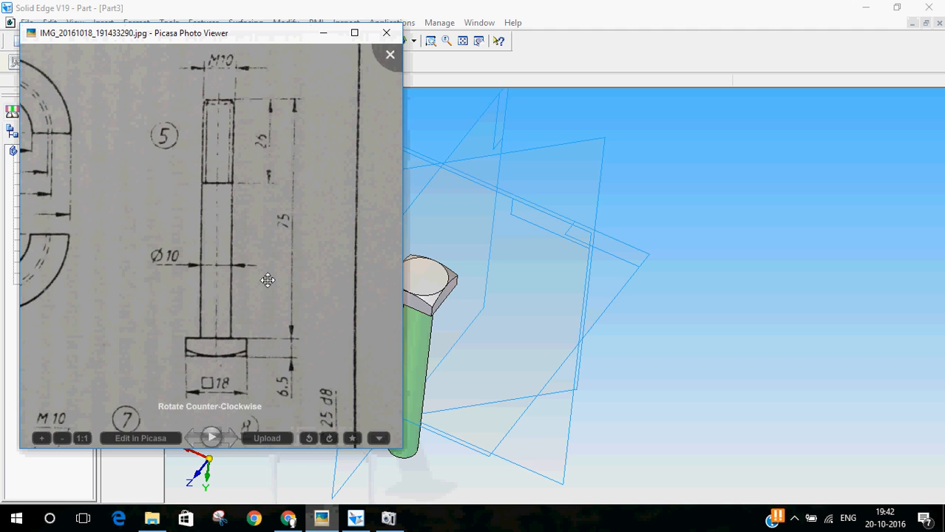
drag(234, 252, 242, 45)
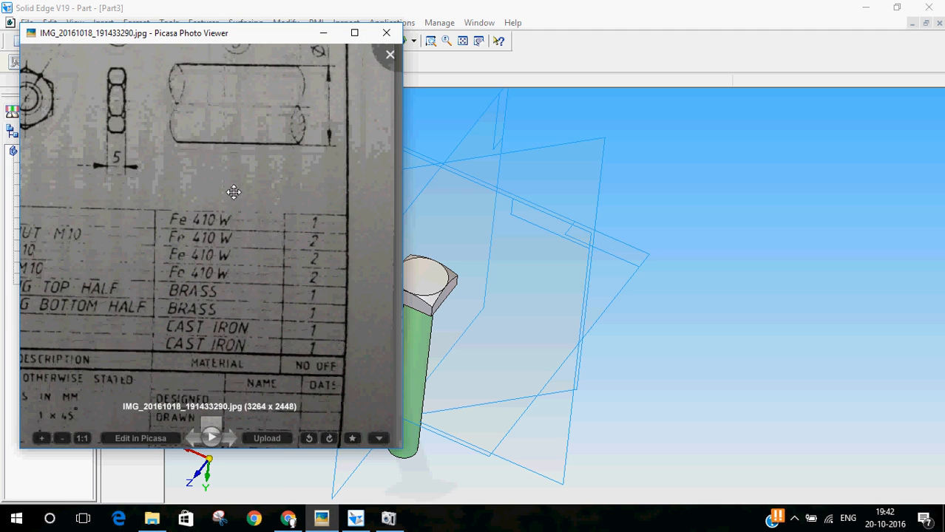
drag(234, 193, 238, 175)
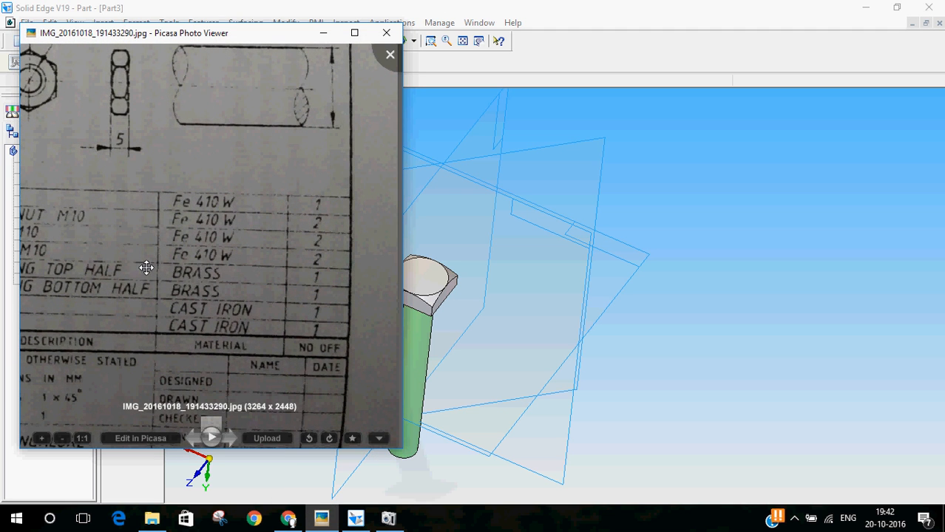
scroll(146, 267, down, 3)
click(693, 23)
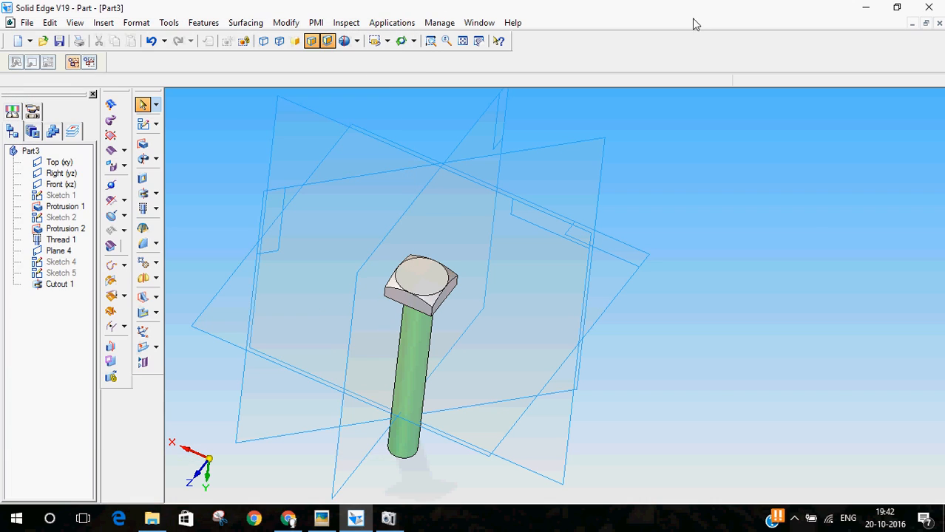
- Define the part's material as Fe 410 W and apply it to the model
click(169, 23)
click(207, 189)
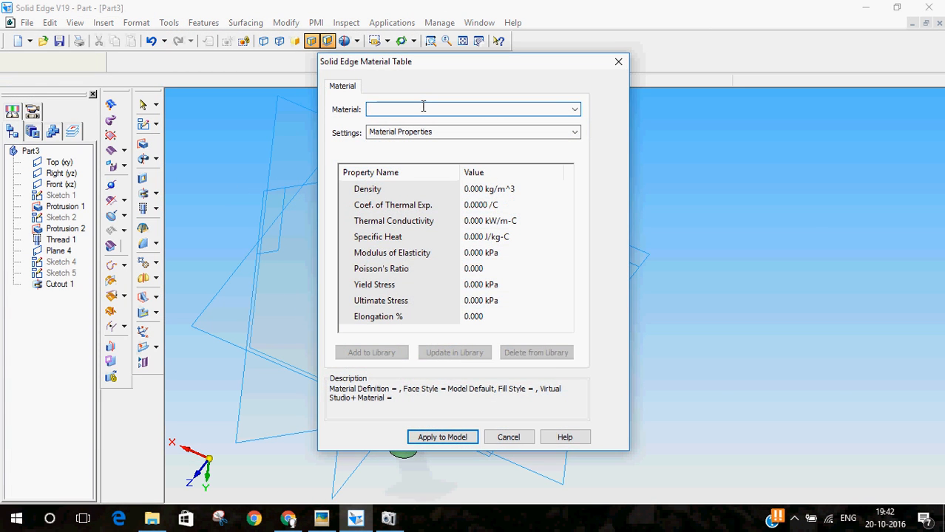
click(423, 108)
text(Fe )
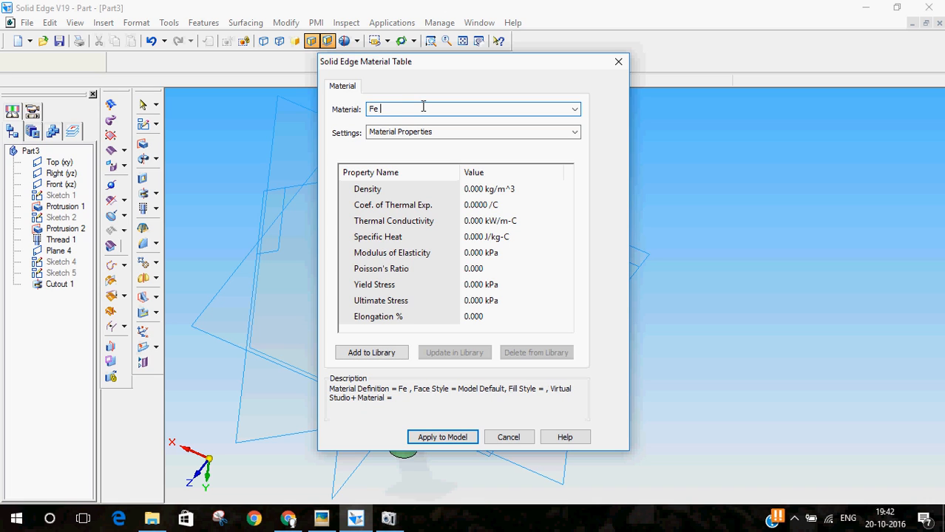
text(410 W)
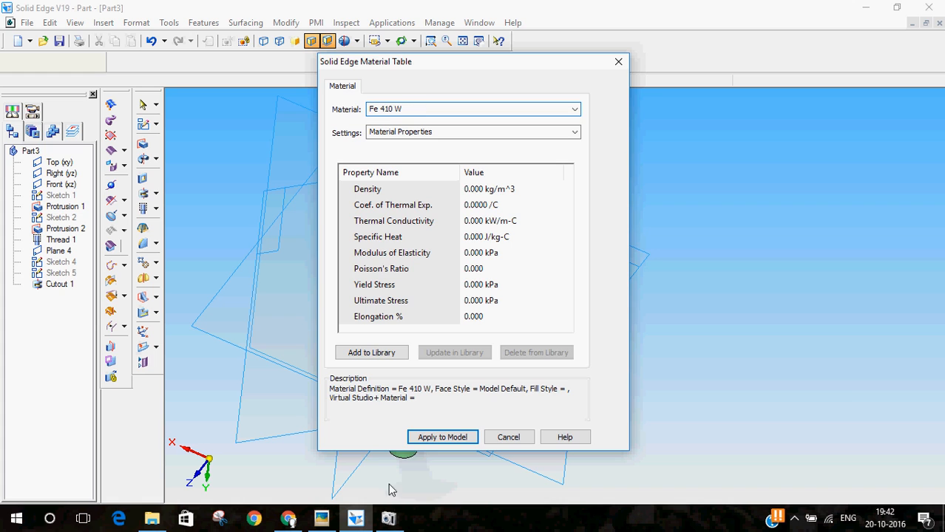
click(427, 437)
- Set the title in the file properties to BOLT M10 and save the part as Bolt in the Plummer Block folder
click(27, 22)
click(50, 104)
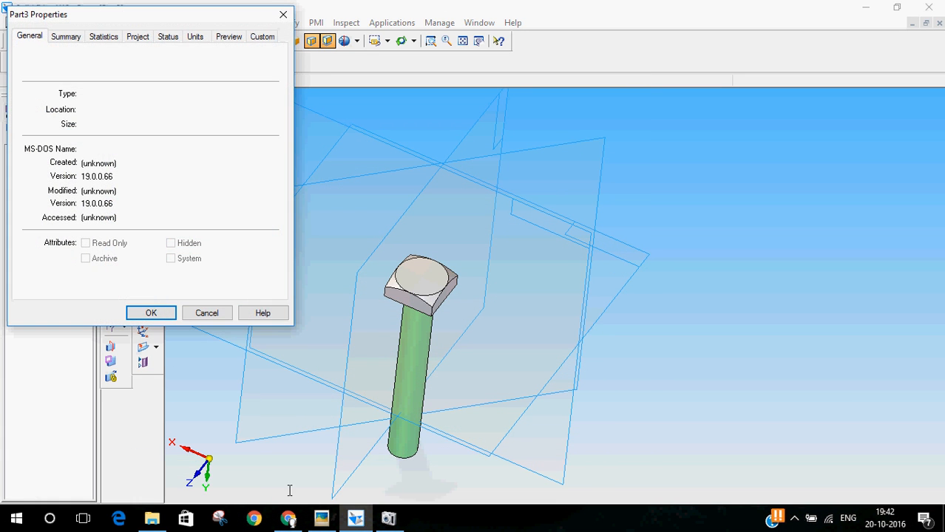
click(322, 518)
mouse_move(109, 273)
mouse_down()
mouse_move(164, 292)
mouse_move(196, 277)
mouse_up()
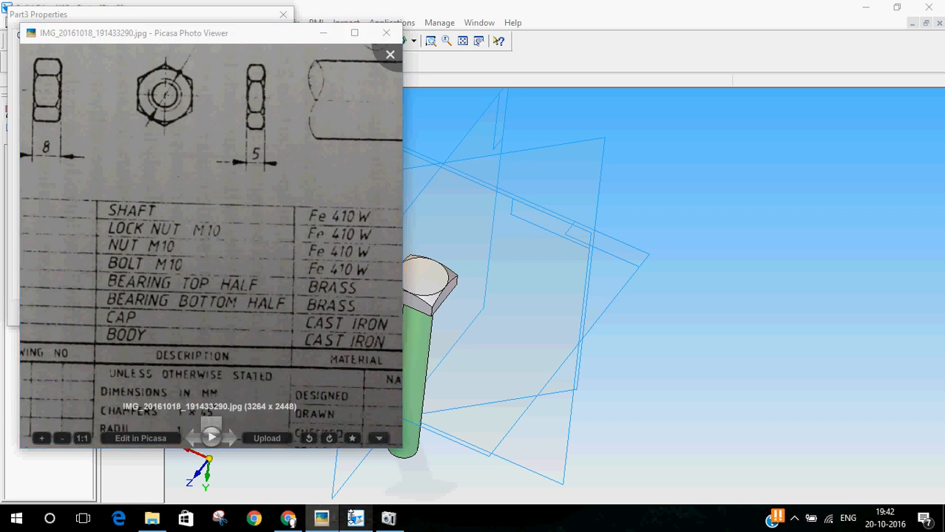
click(356, 518)
click(66, 36)
click(92, 59)
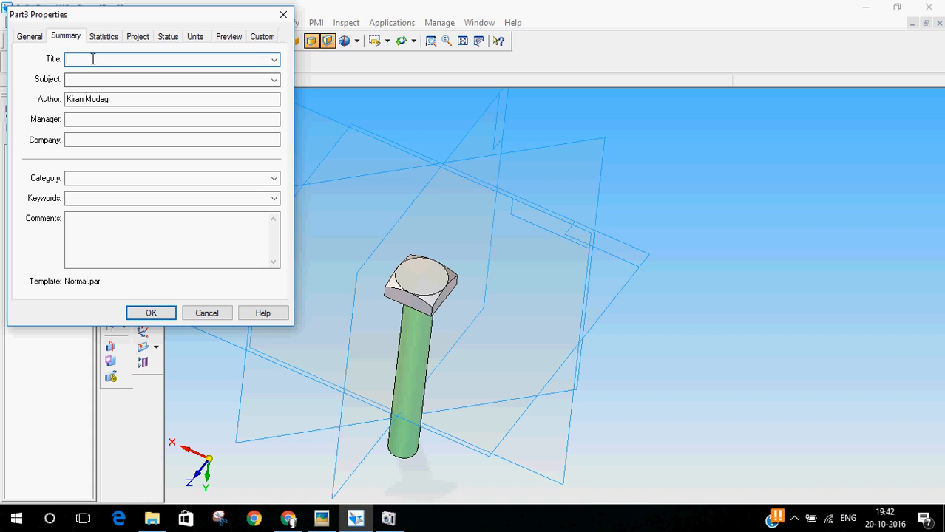
text(BOLT M10)
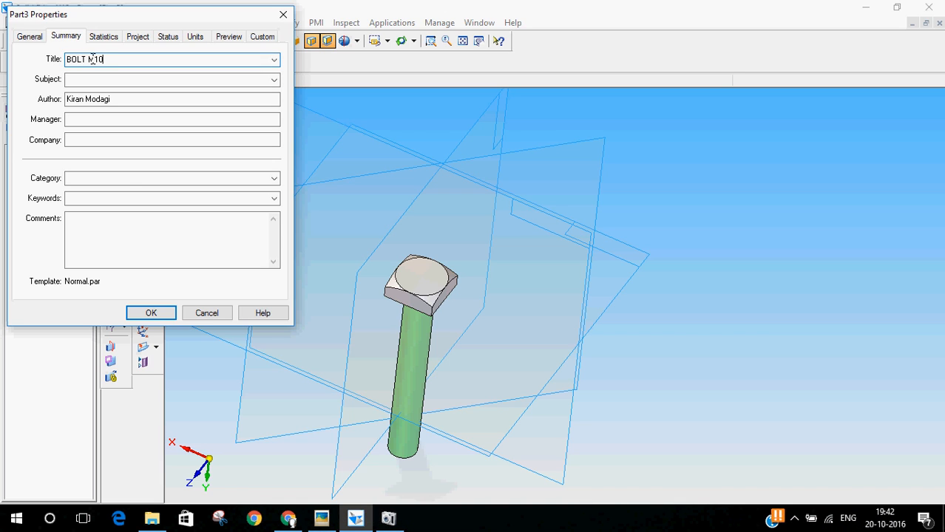
click(151, 312)
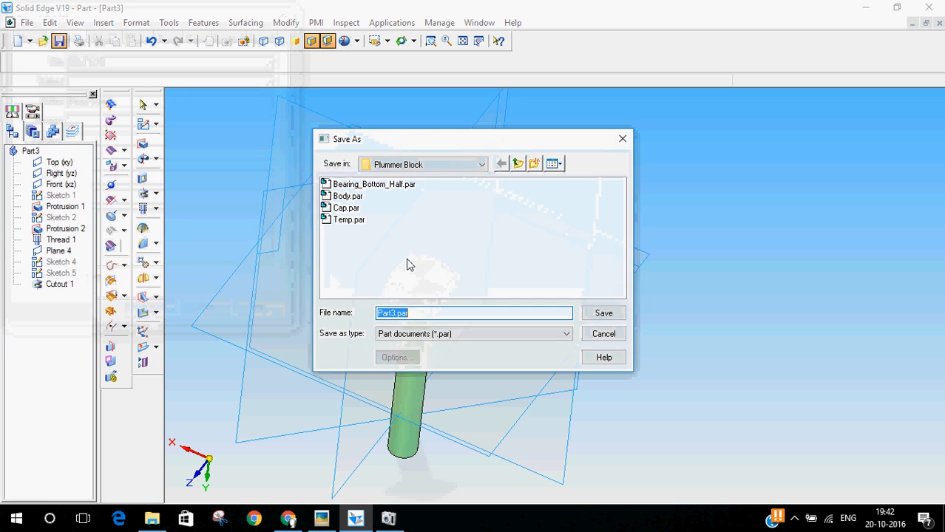
text(Bolt)
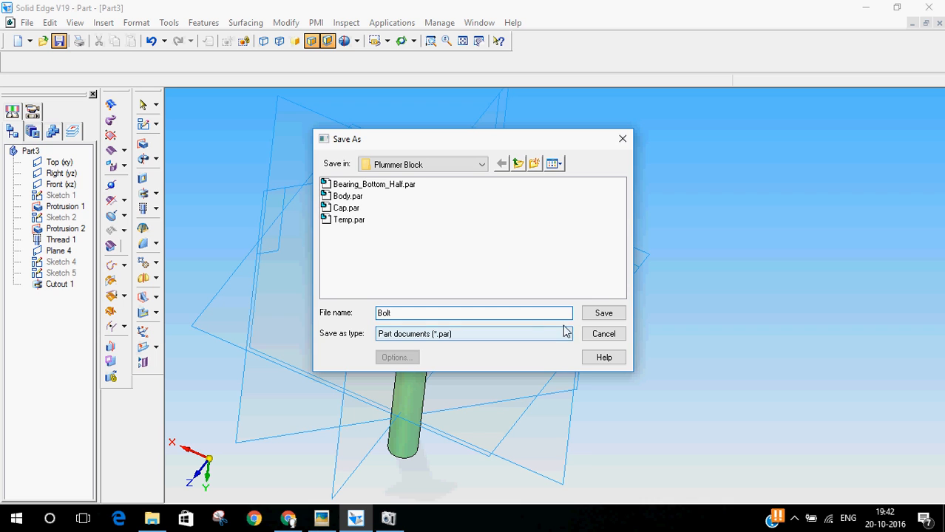
click(603, 314)
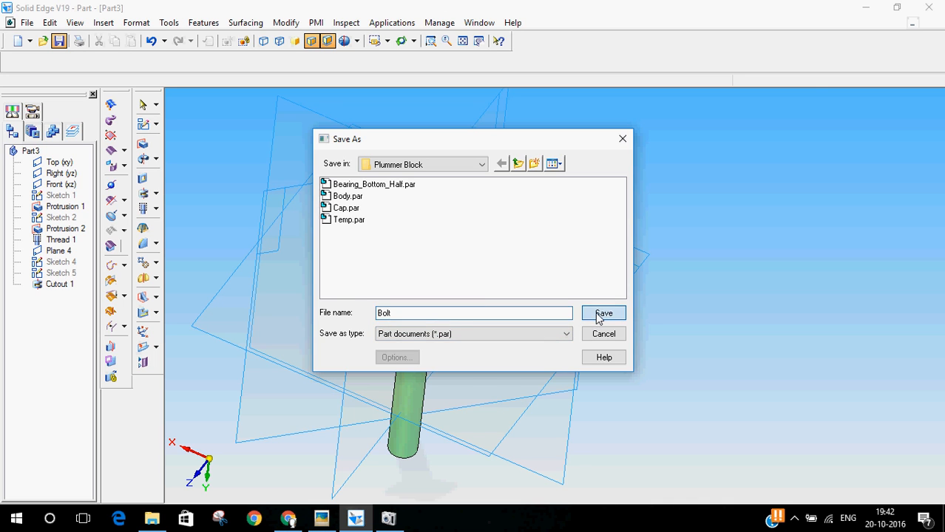
- Close the bolt file and create a new solid part, checking M10 nut items 6 and 7 on the scanned drawing
click(324, 518)
drag(154, 301, 210, 293)
scroll(211, 294, down, 1)
scroll(211, 293, down, 2)
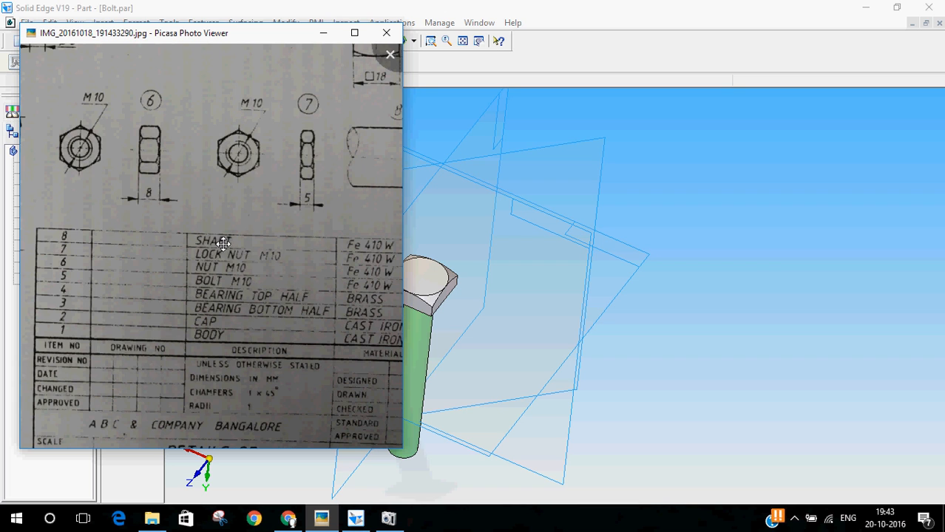
click(436, 6)
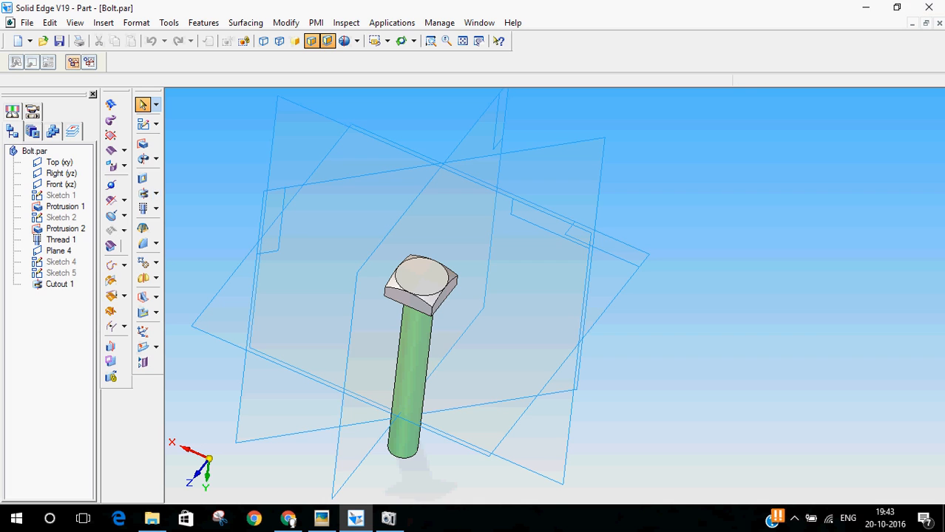
click(939, 23)
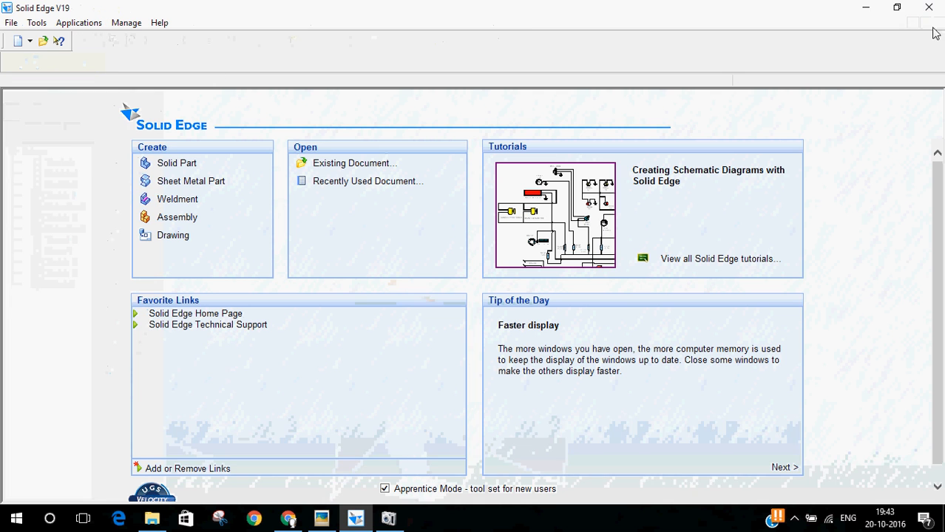
click(177, 163)
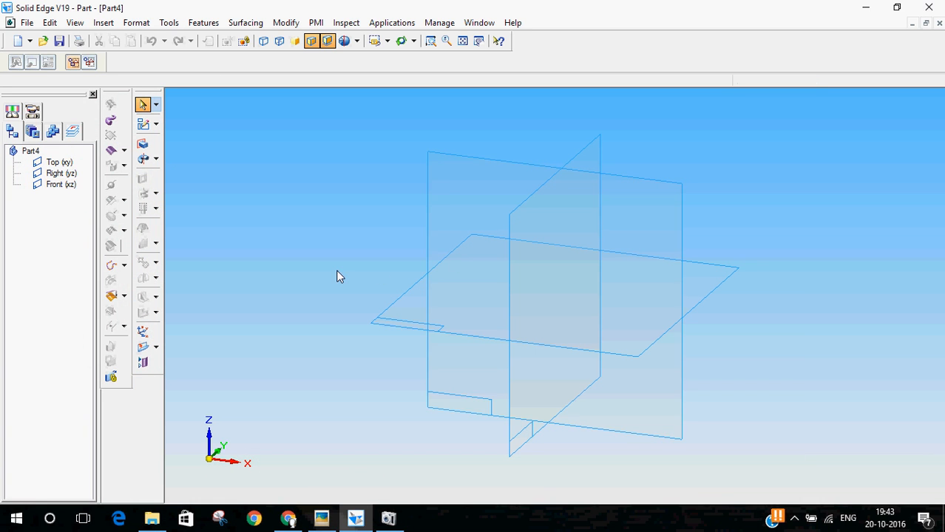
click(321, 518)
mouse_move(198, 185)
mouse_down()
mouse_move(198, 232)
mouse_move(205, 219)
mouse_up()
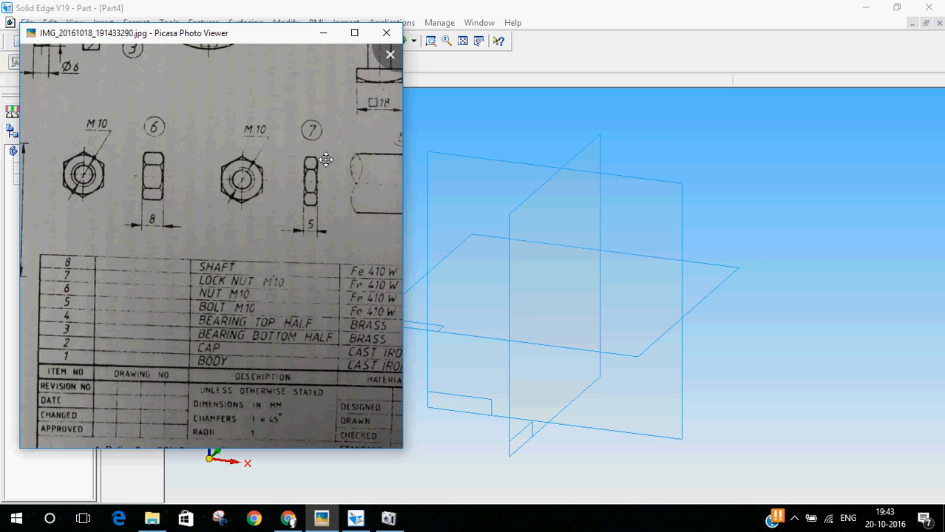
click(456, 6)
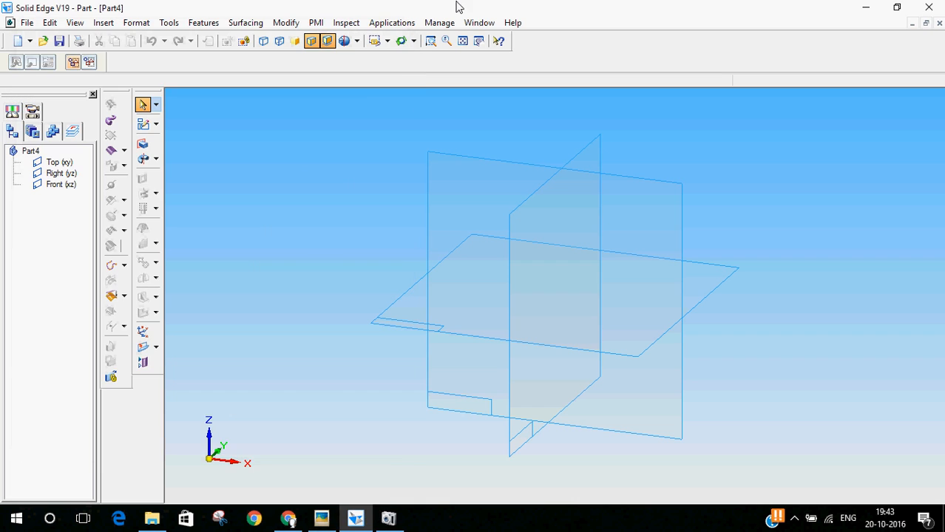
- Start a sketch on the Top (xy) plane and draw a 20 mm diameter circle centred on the origin
click(143, 126)
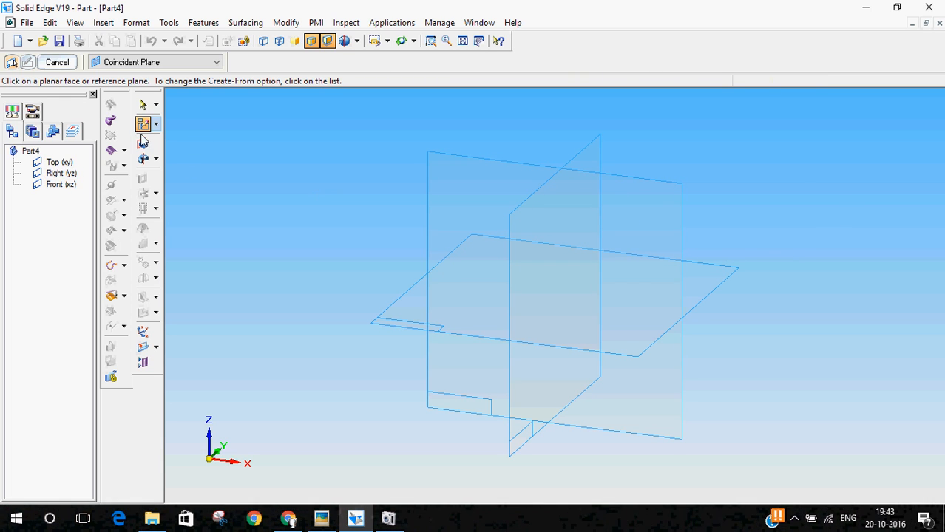
click(723, 279)
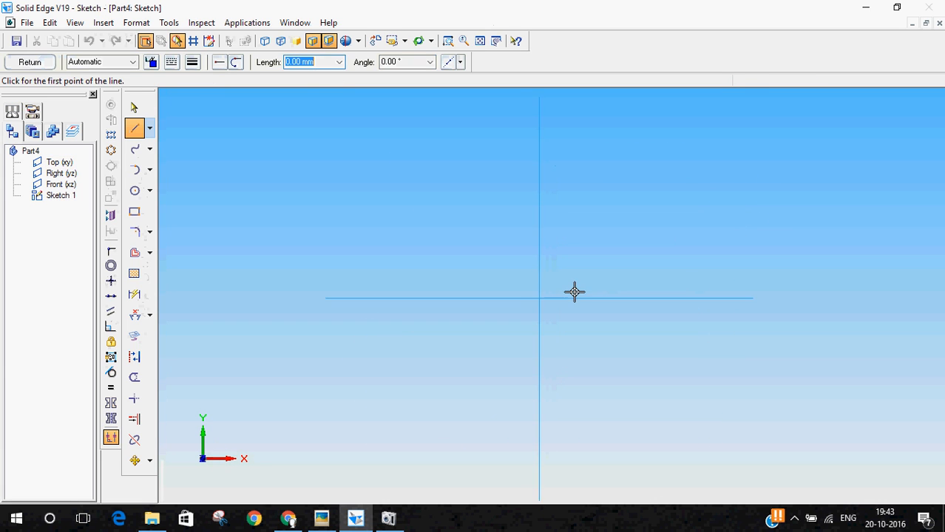
click(321, 518)
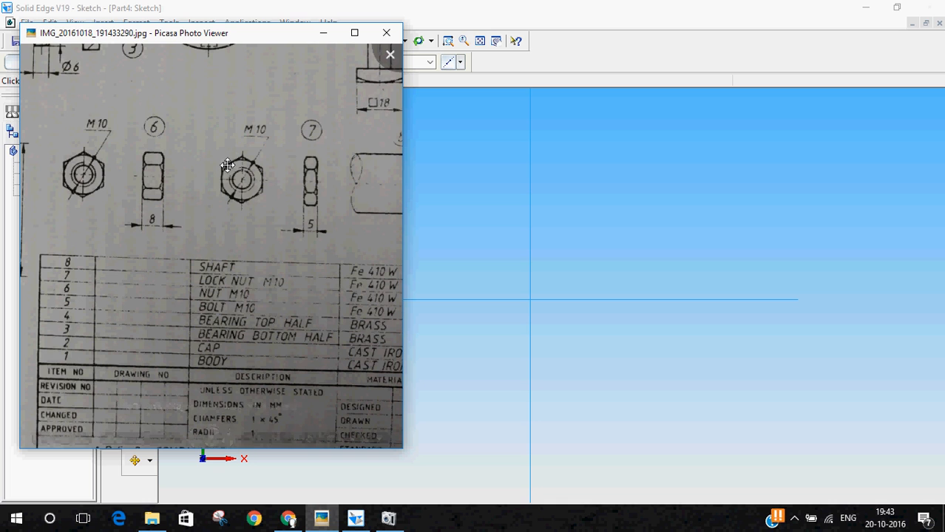
key(Escape)
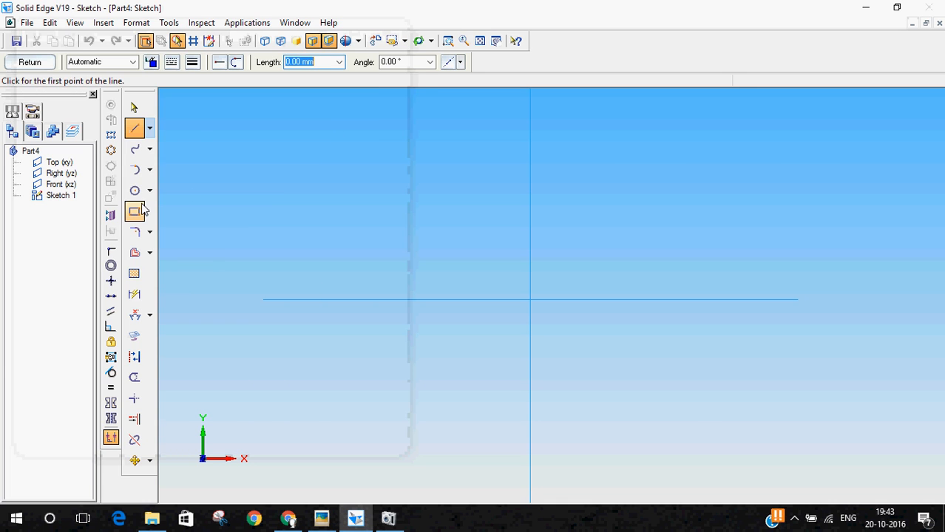
click(135, 190)
click(530, 299)
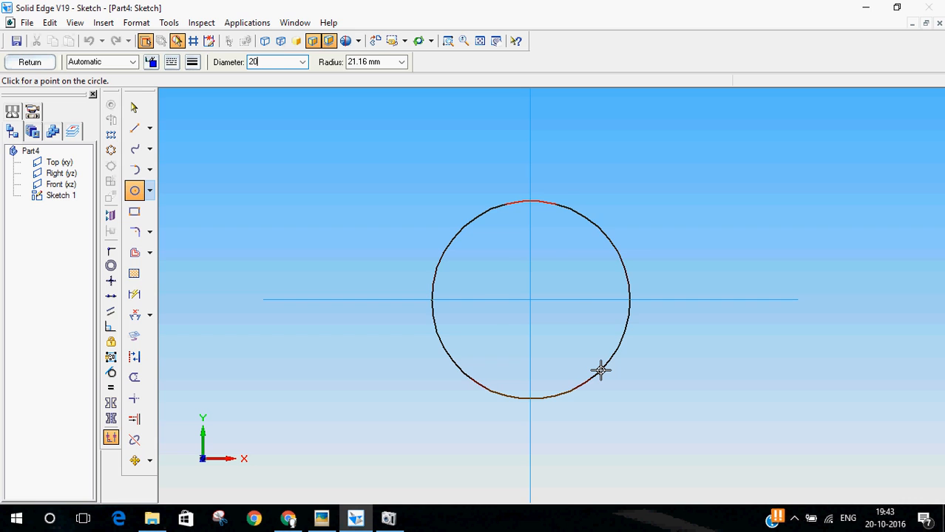
key(Return)
right_click(621, 215)
- Draw a closed regular hexagon inscribed in the 20 mm circle, with vertices at the circle's top and bottom points
scroll(562, 353, up, 1)
scroll(544, 303, up, 3)
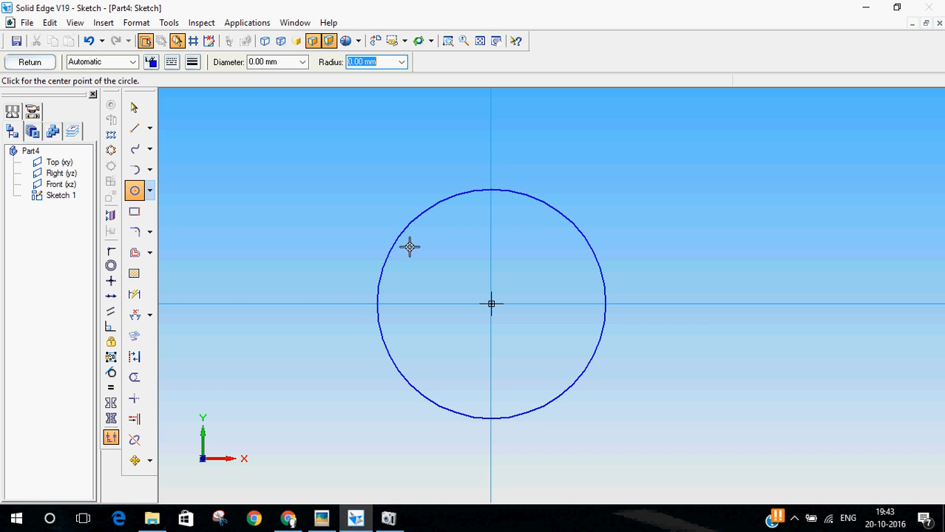
click(134, 128)
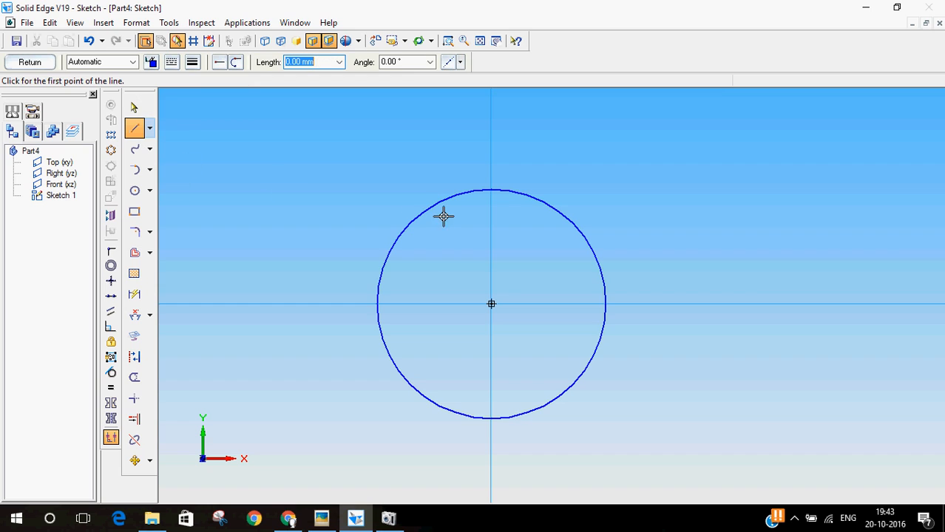
click(491, 191)
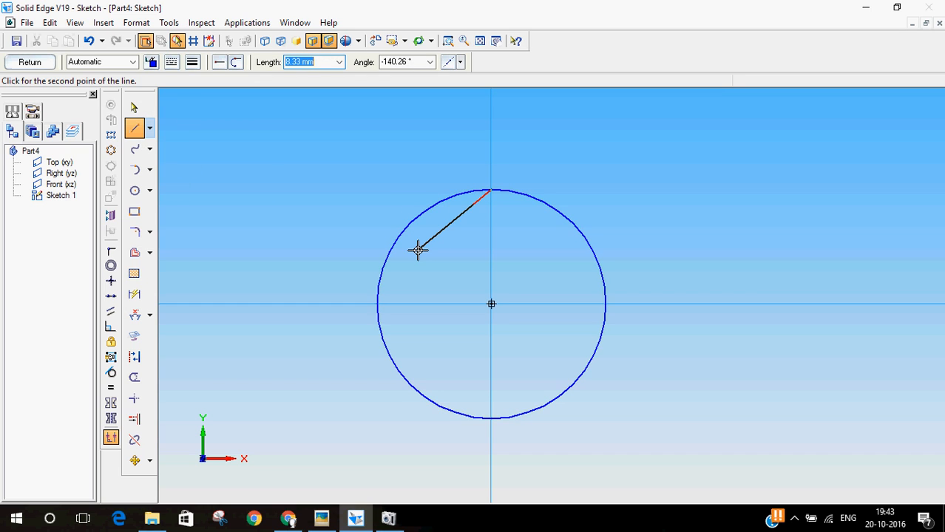
text(10)
key(Tab)
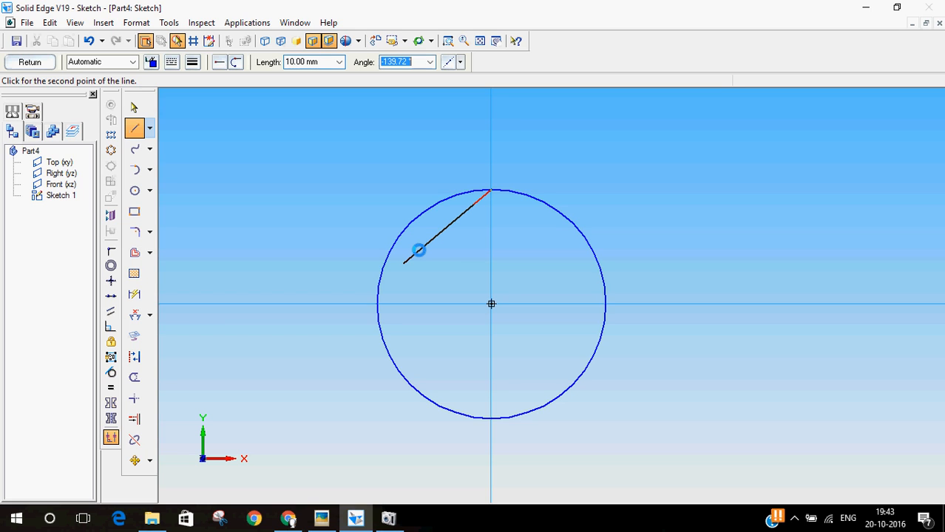
click(393, 244)
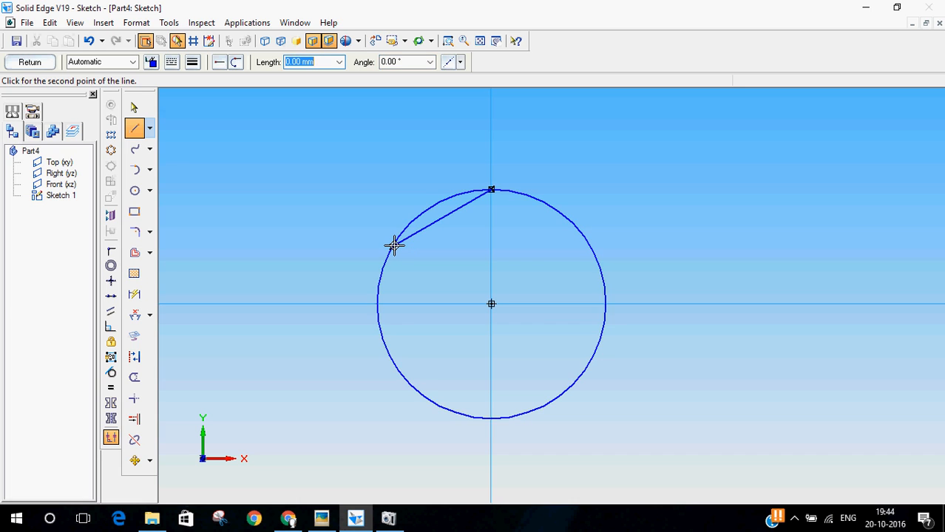
click(392, 360)
click(491, 418)
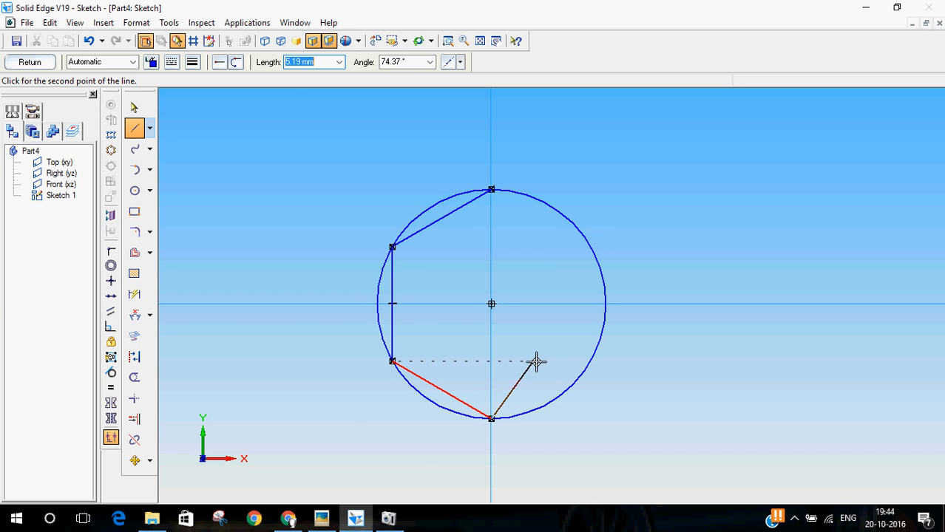
click(589, 362)
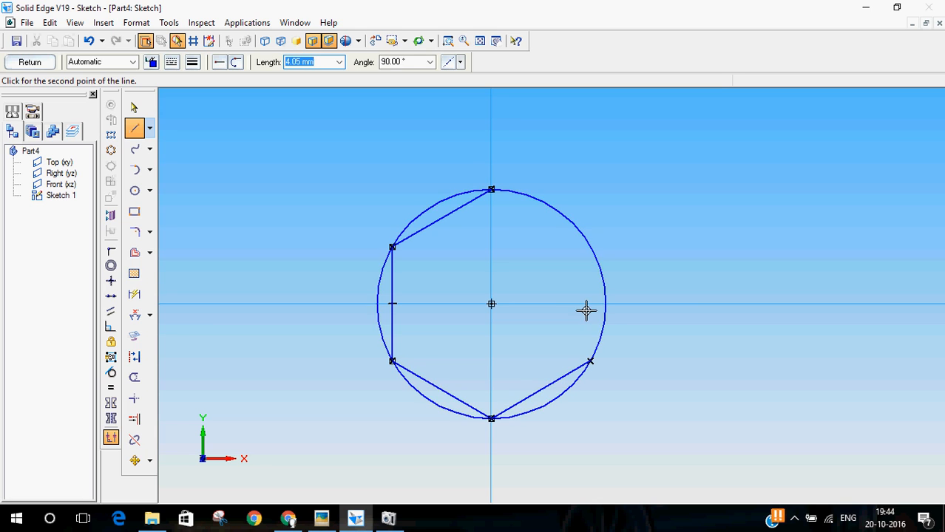
click(589, 248)
click(492, 188)
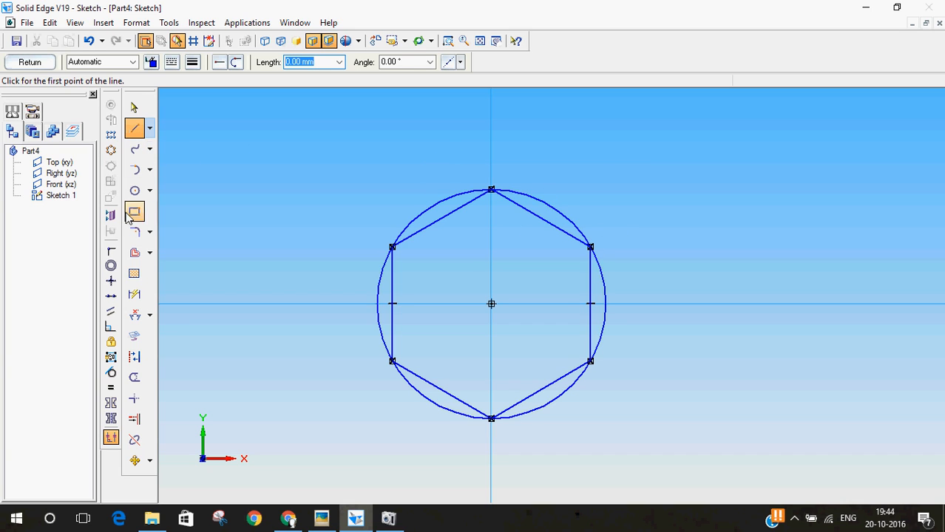
- Delete the construction circle around the hexagon and close the sketch
click(131, 294)
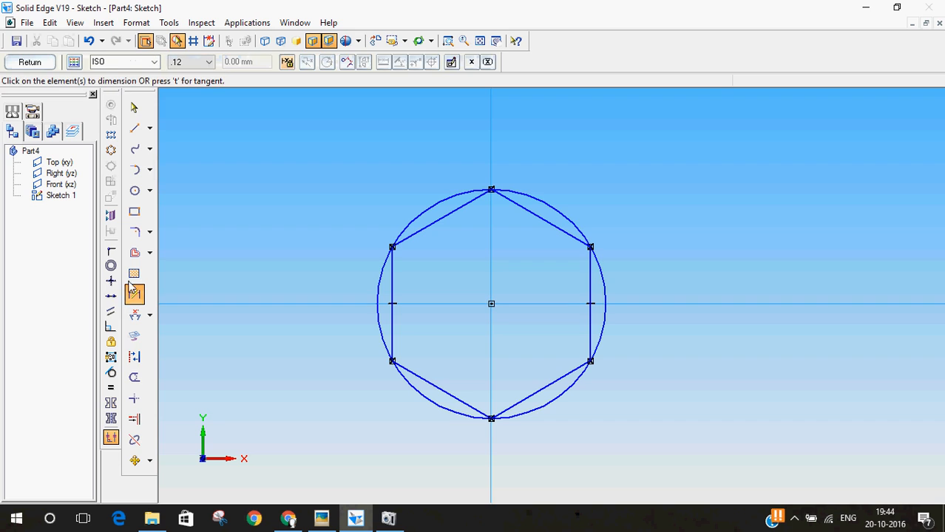
click(134, 106)
click(536, 203)
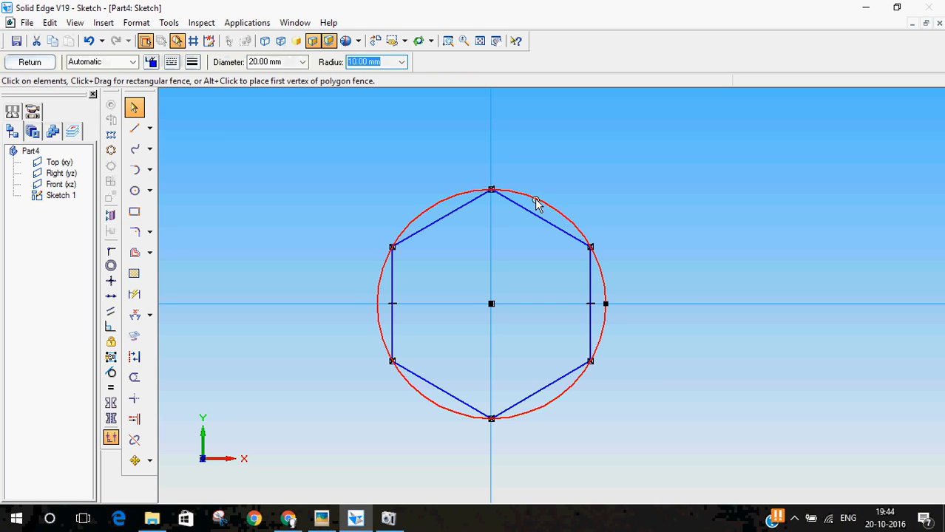
key(Delete)
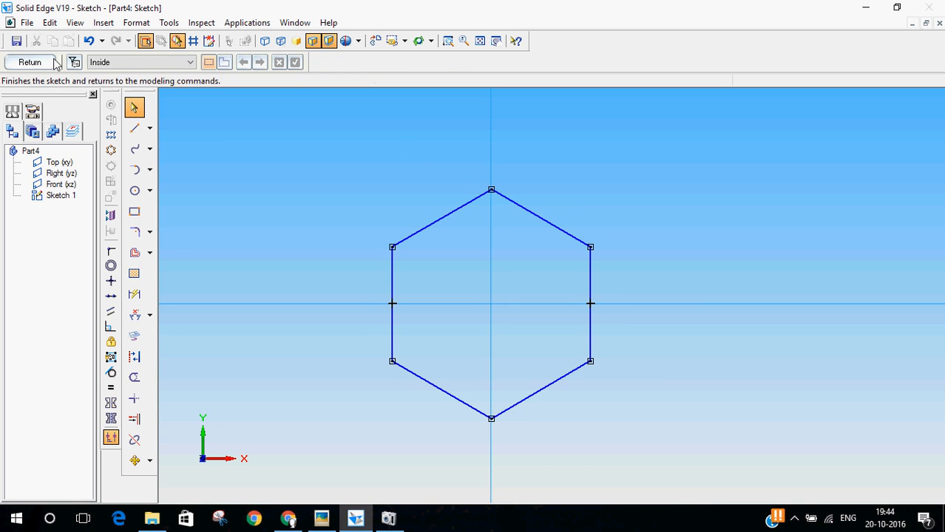
click(29, 62)
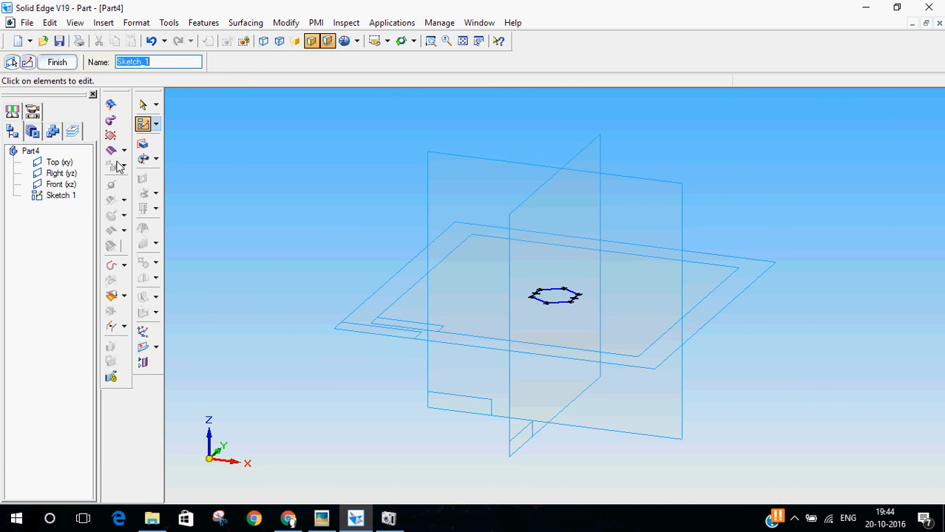
- Extrude the hexagon symmetrically about its sketch plane to the 8 mm thickness given for item 6 on the scanned drawing
click(144, 147)
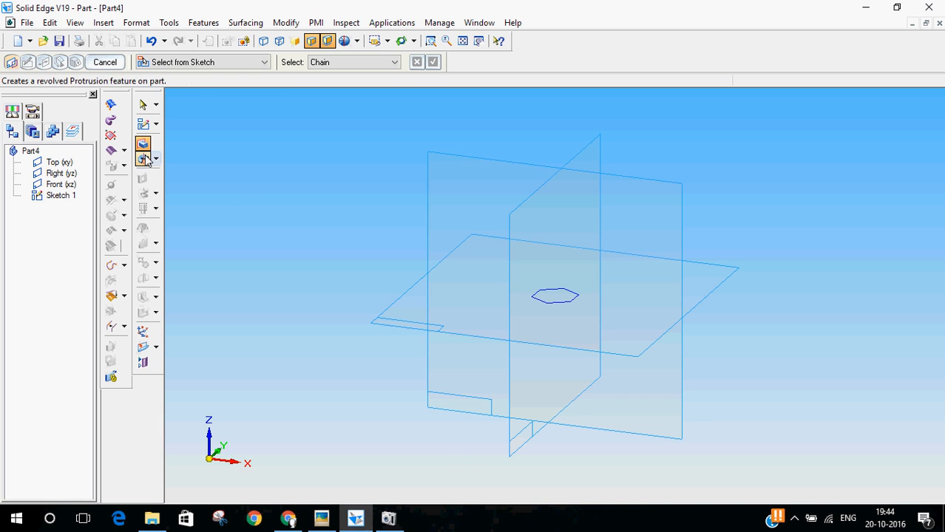
click(564, 303)
click(434, 64)
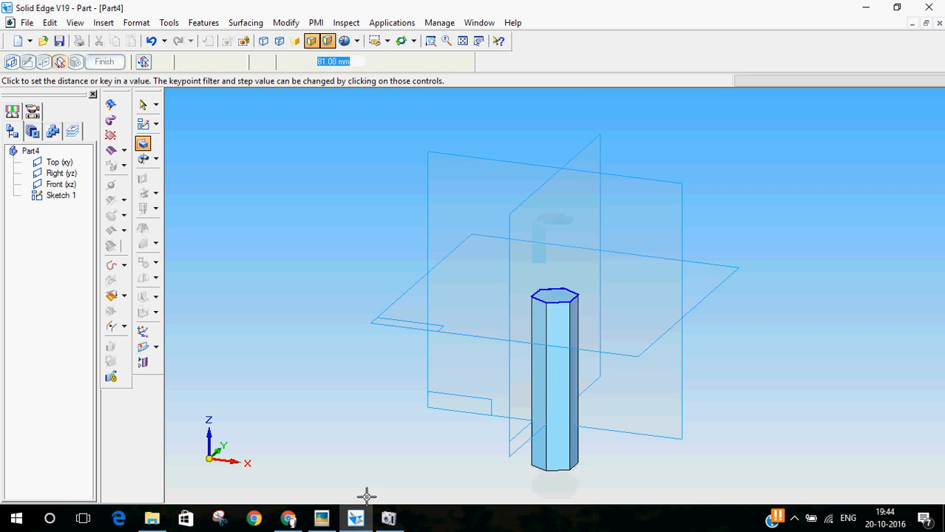
click(320, 519)
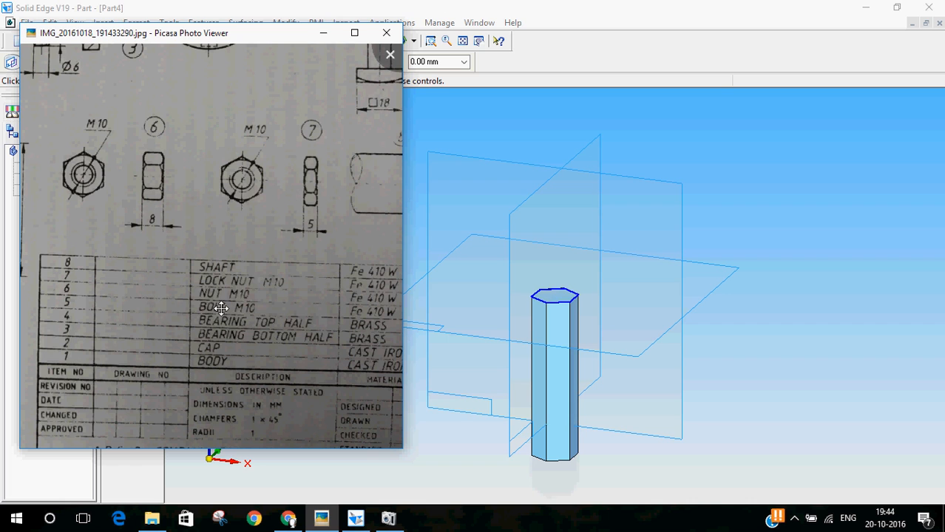
click(619, 7)
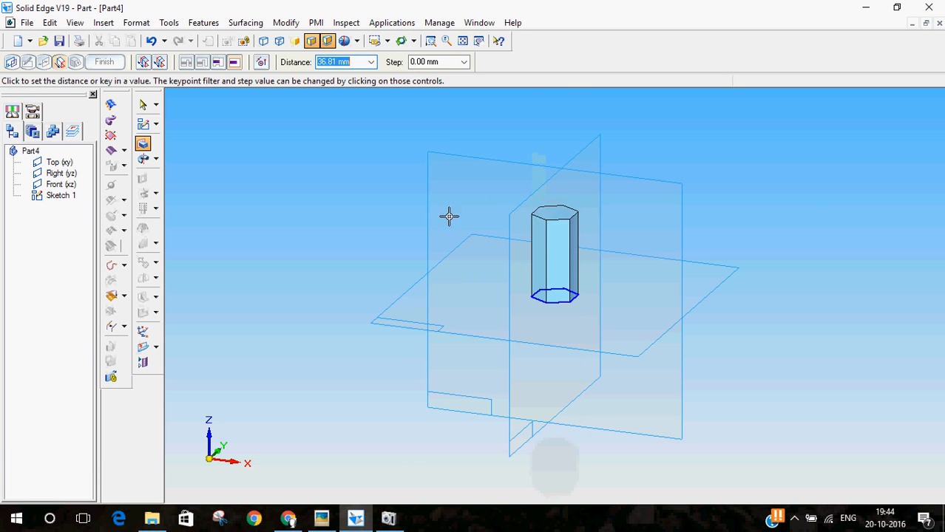
click(159, 62)
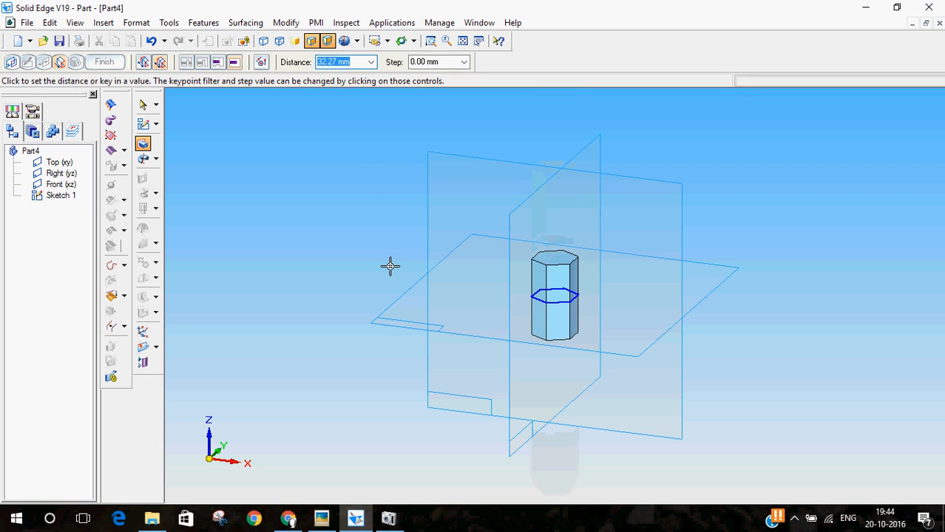
text(8)
key(Return)
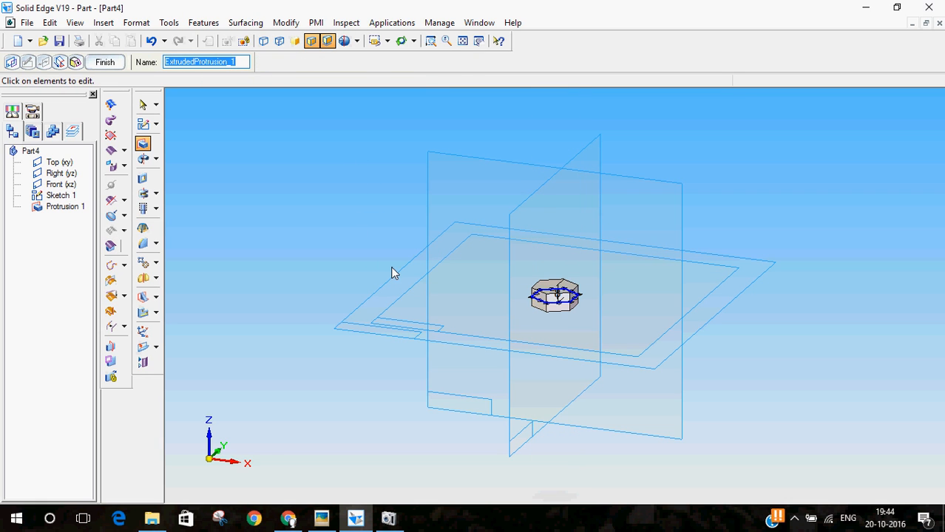
click(112, 62)
- Hide Sketch 1 in the part's feature tree
click(142, 105)
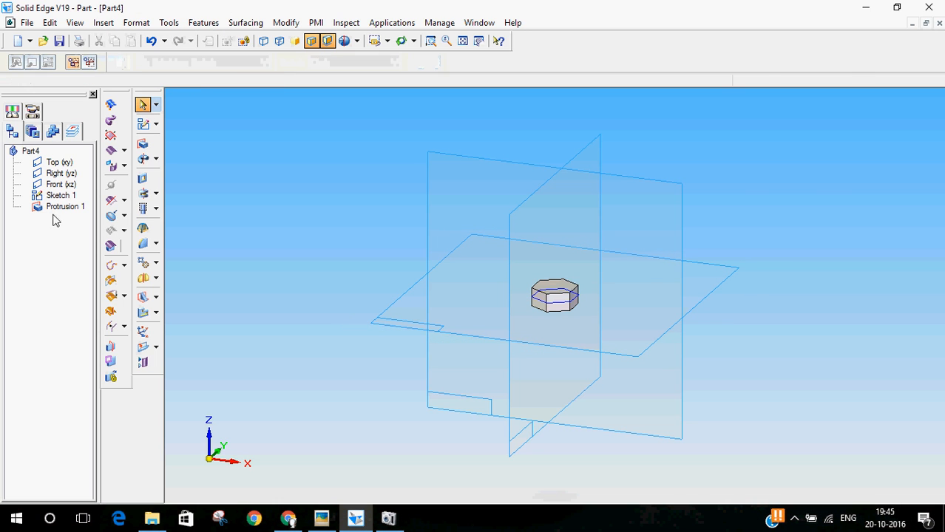
right_click(60, 195)
click(95, 339)
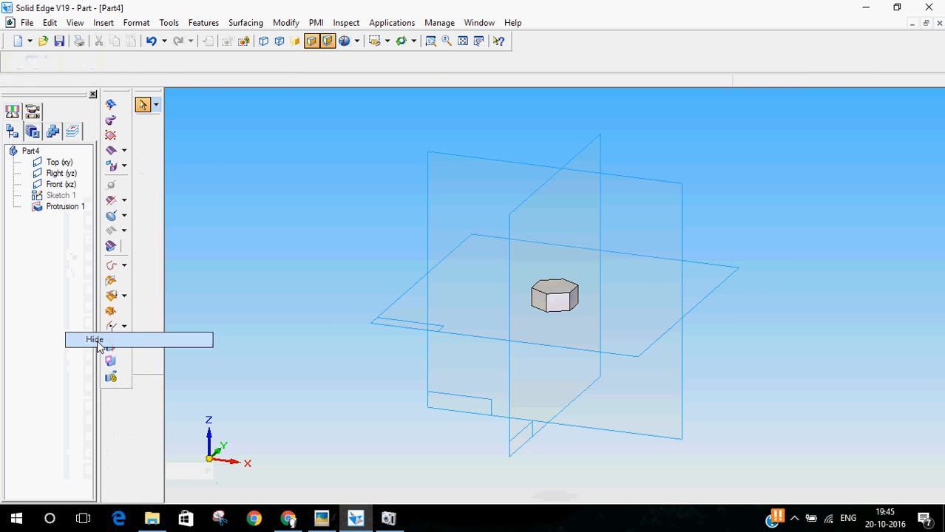
- Start a Hole feature and configure it as a threaded hole with standard thread M10 running to the hole extent
mouse_move(270, 288)
middle_down()
mouse_move(288, 344)
mouse_move(280, 376)
mouse_move(228, 385)
middle_up()
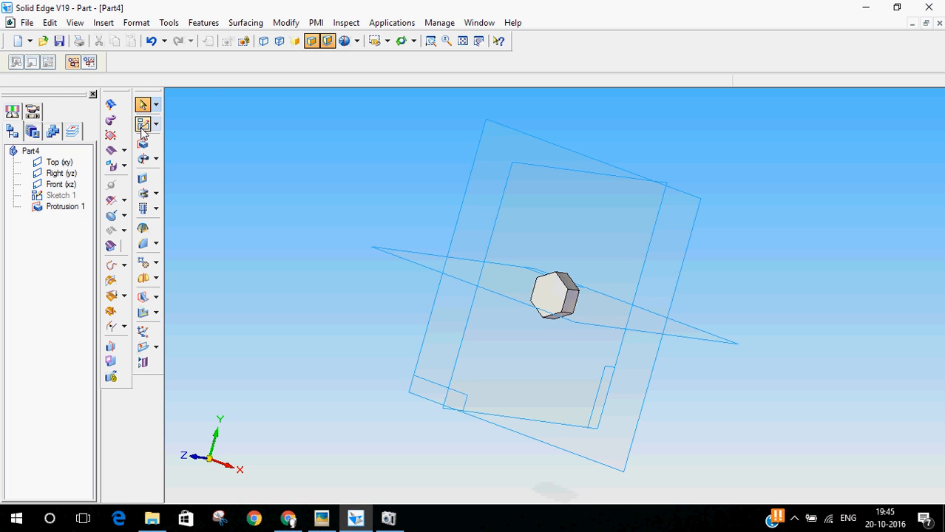
click(155, 209)
click(185, 212)
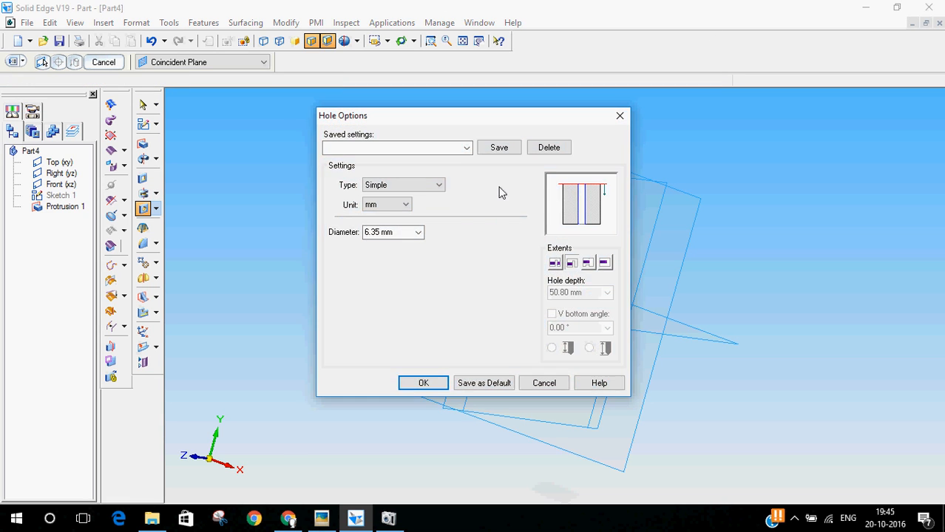
click(439, 188)
click(426, 204)
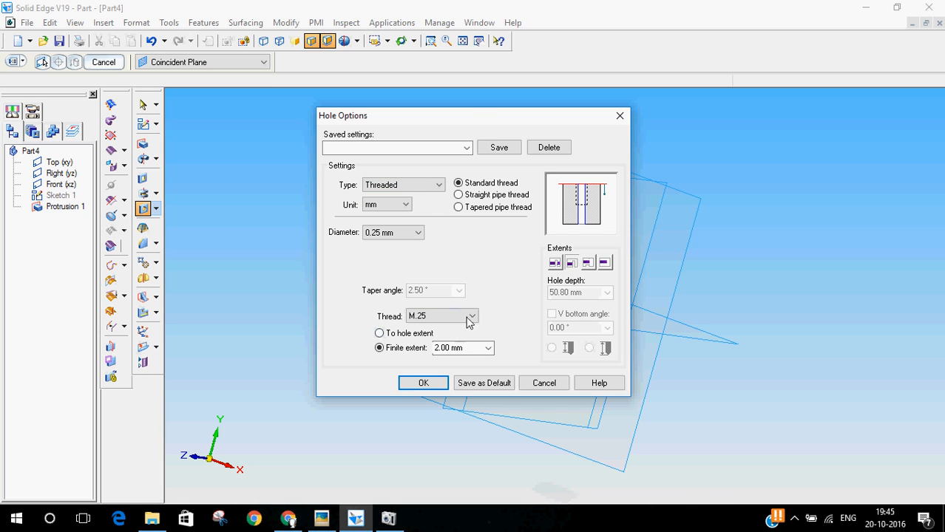
click(470, 317)
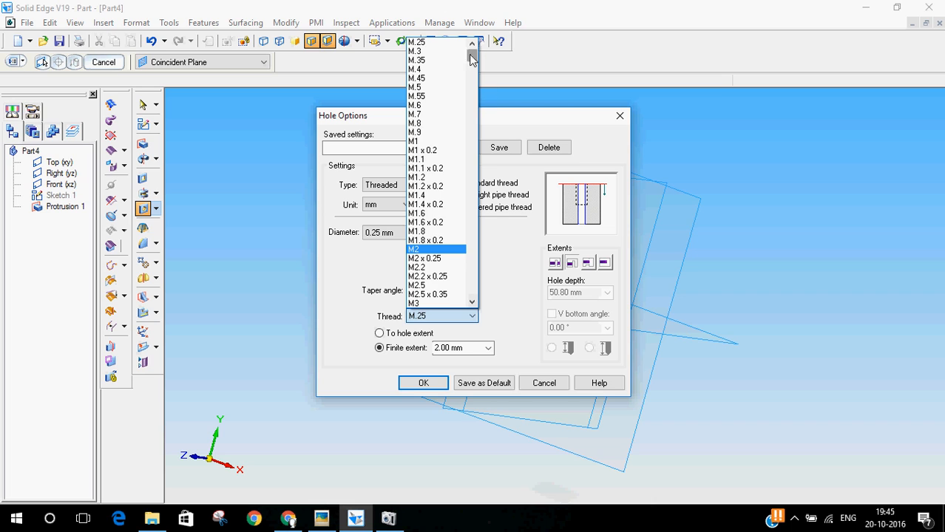
drag(471, 60, 474, 72)
click(417, 294)
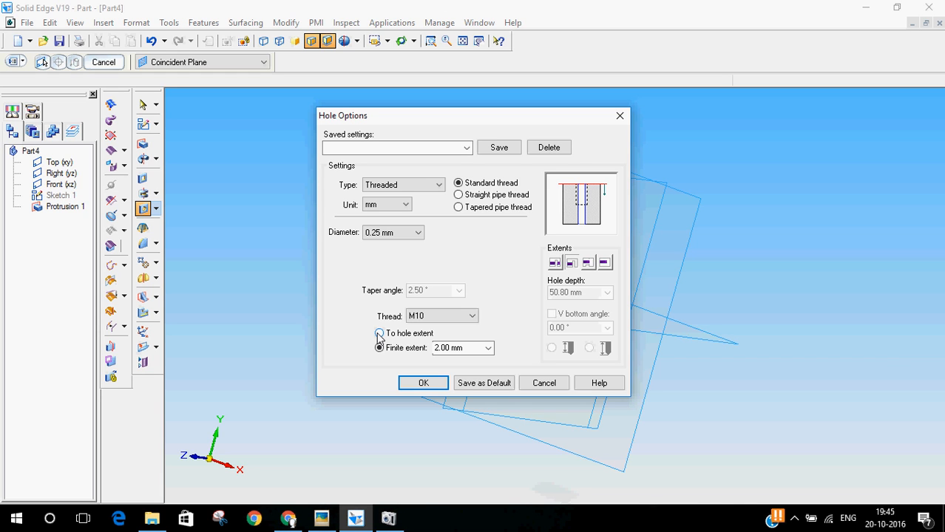
click(421, 383)
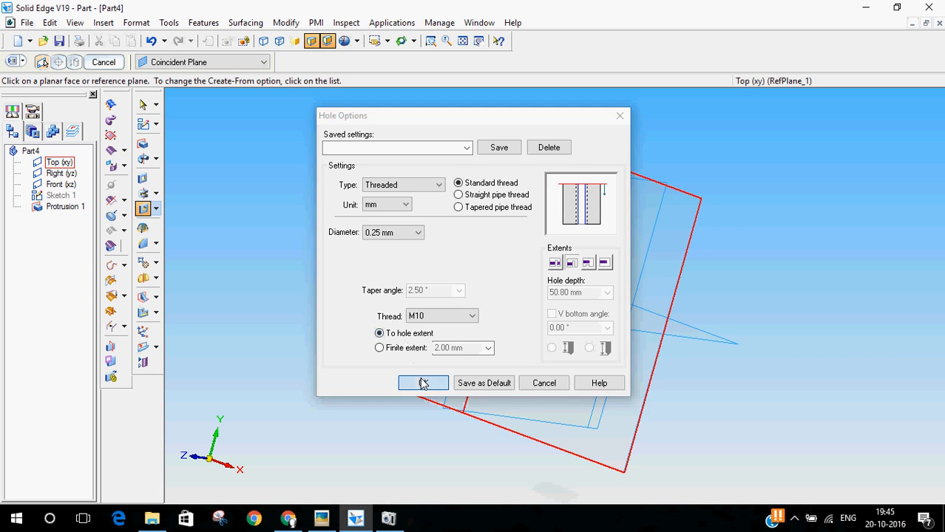
- Place the M10 hole at the centre of the nut's hexagonal face and cut it downward through the body
middle_drag(329, 327, 400, 294)
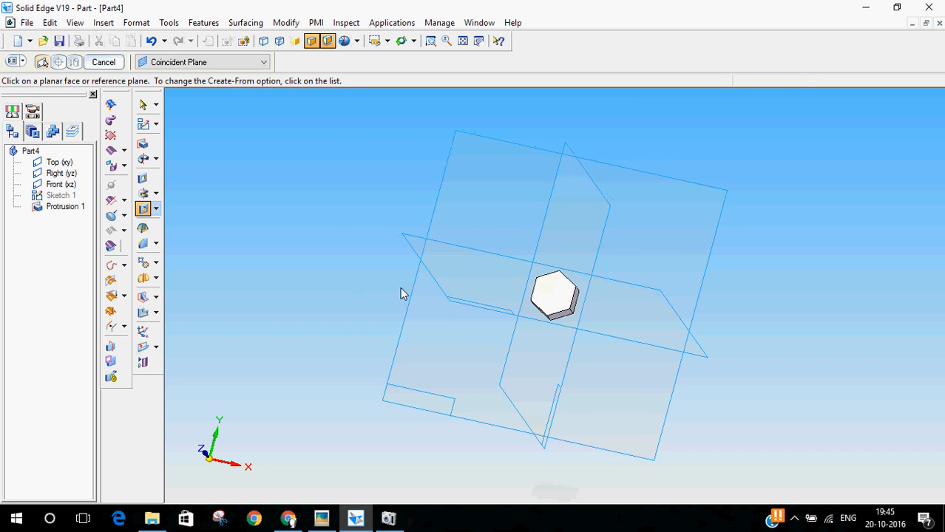
click(548, 296)
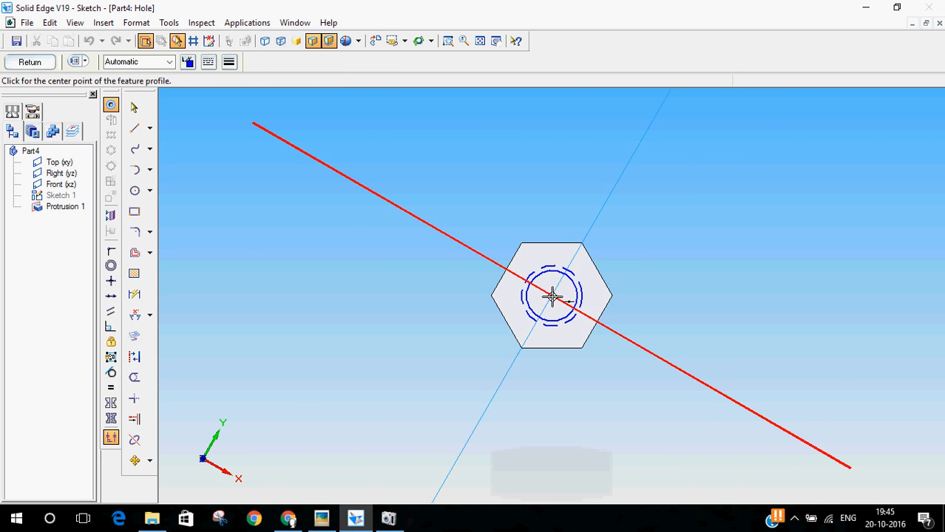
click(552, 297)
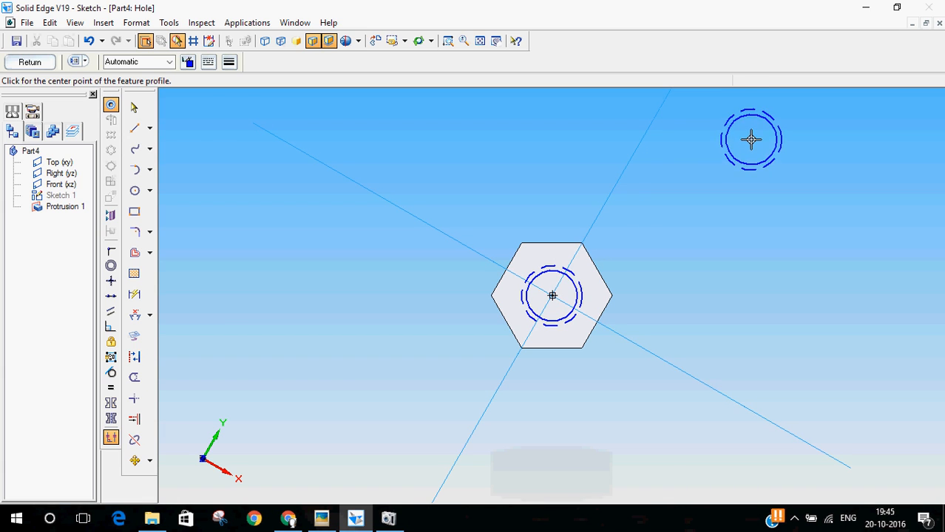
click(45, 64)
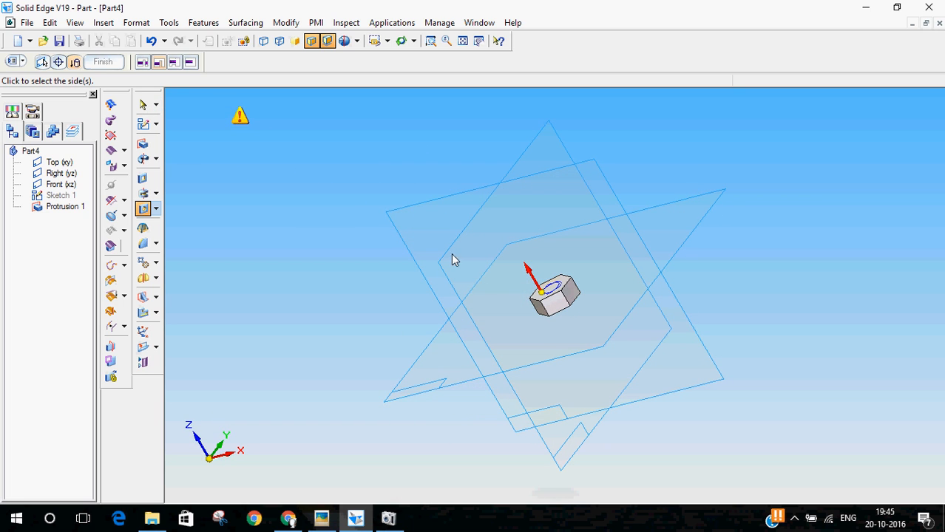
click(674, 414)
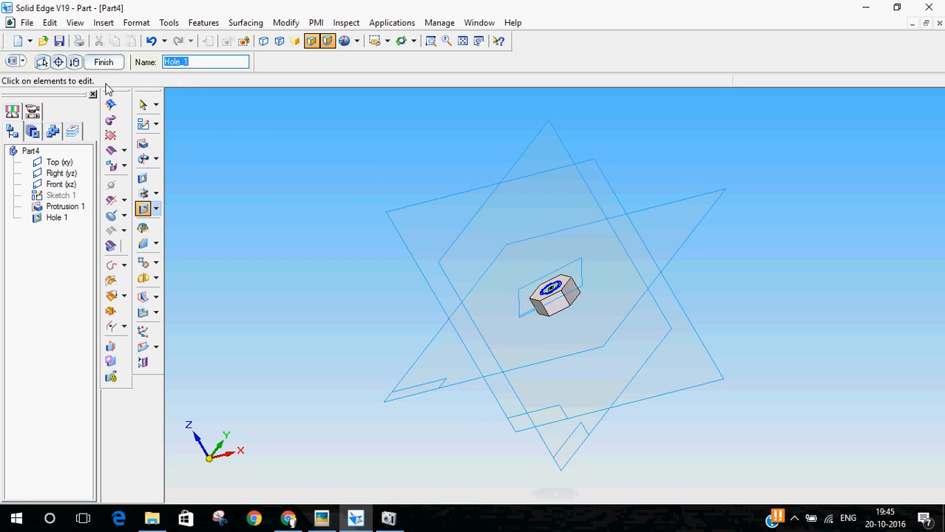
click(117, 63)
click(144, 105)
mouse_move(234, 156)
middle_down()
mouse_move(239, 184)
mouse_move(291, 263)
mouse_move(235, 194)
mouse_move(352, 150)
mouse_move(287, 132)
mouse_move(264, 182)
mouse_move(276, 241)
mouse_move(260, 243)
mouse_move(256, 150)
mouse_move(244, 192)
middle_up()
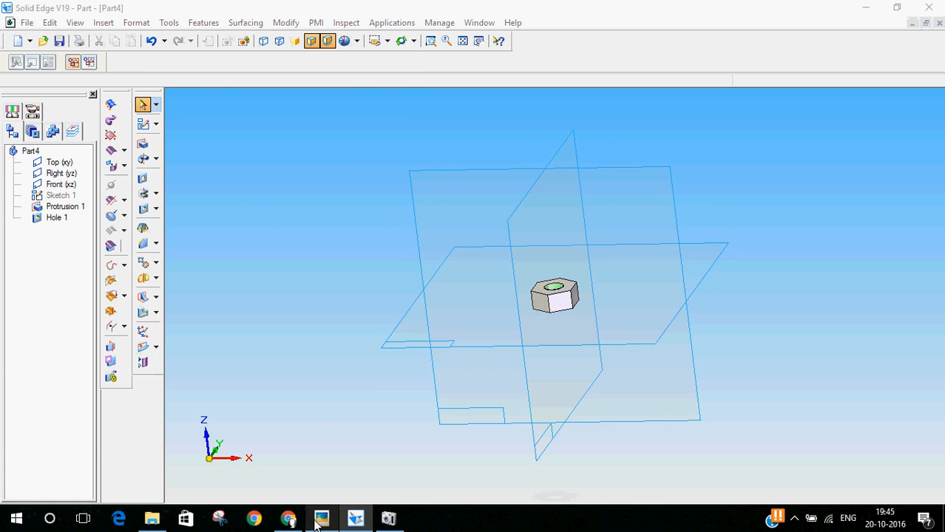
- Check the M10 nut, item 6, on the scanned drawing in Picasa Photo Viewer and return to the part
click(321, 518)
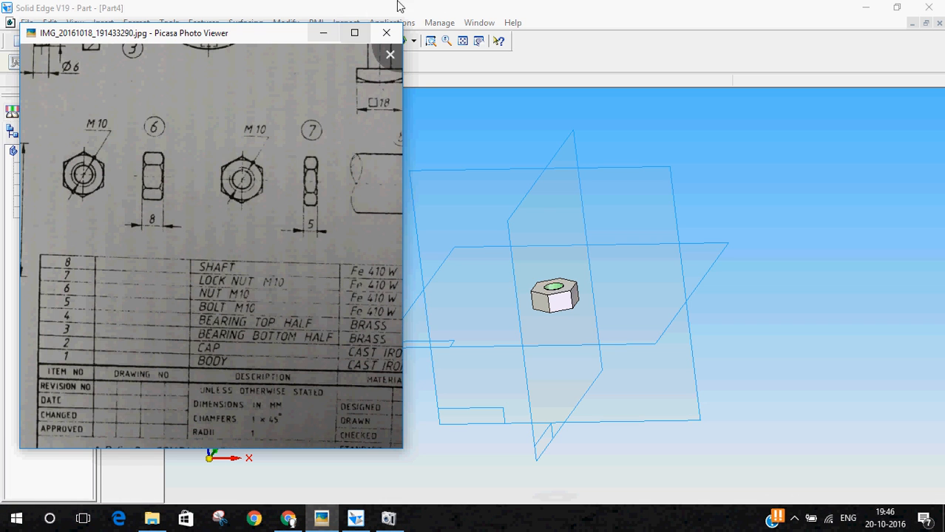
click(323, 33)
scroll(507, 306, up, 3)
middle_drag(507, 305, 316, 262)
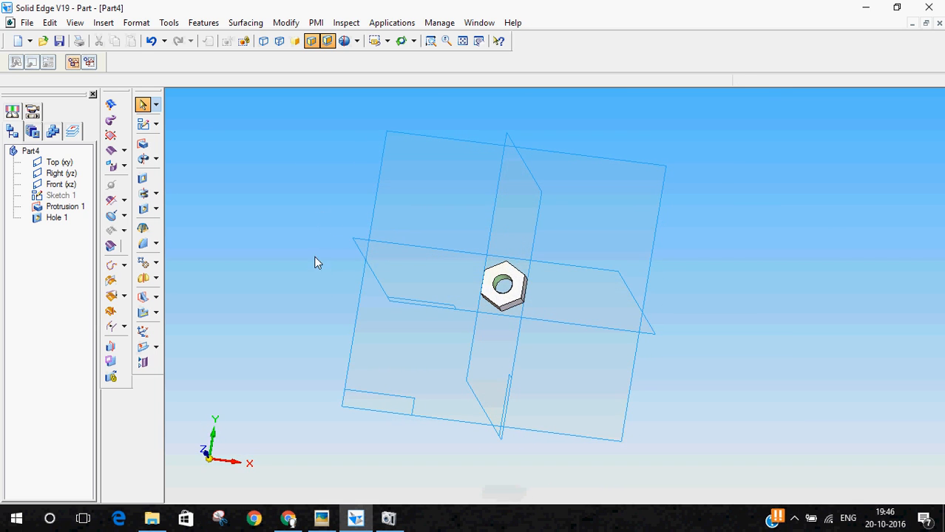
- Create an angled reference plane at 30° to the Front (xz) plane, rotated about its intersection with the Right (yz) plane
click(155, 348)
click(190, 382)
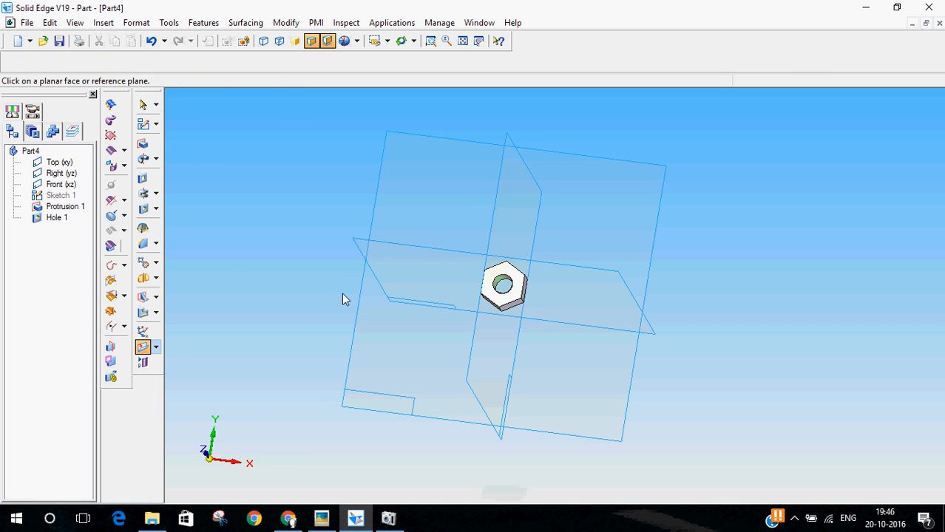
click(560, 263)
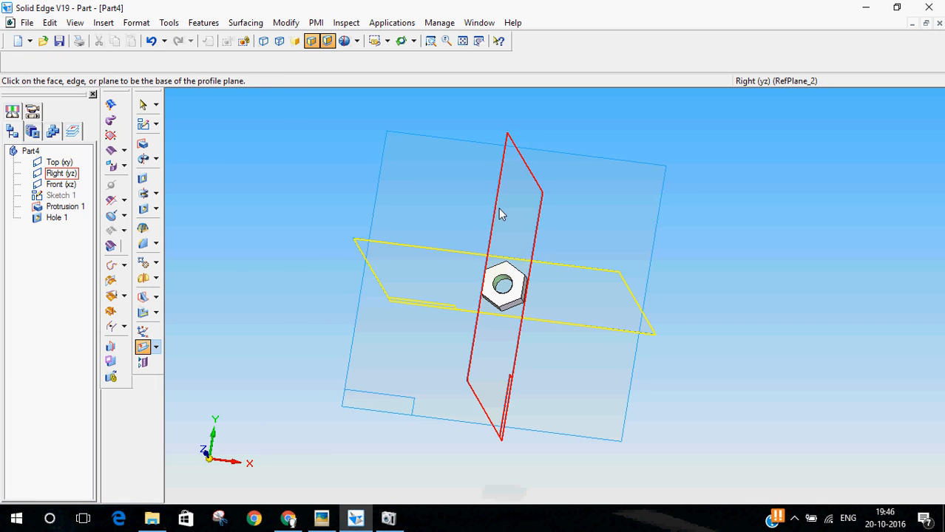
click(499, 214)
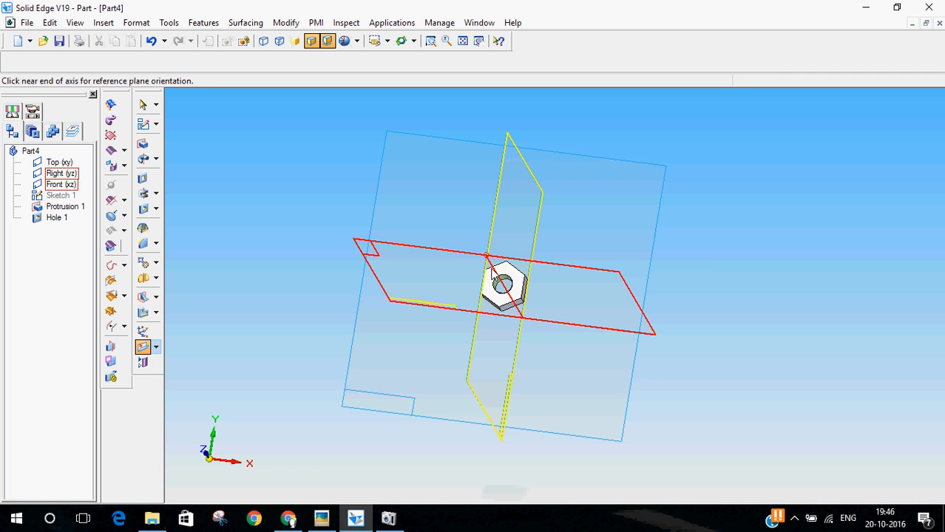
click(493, 268)
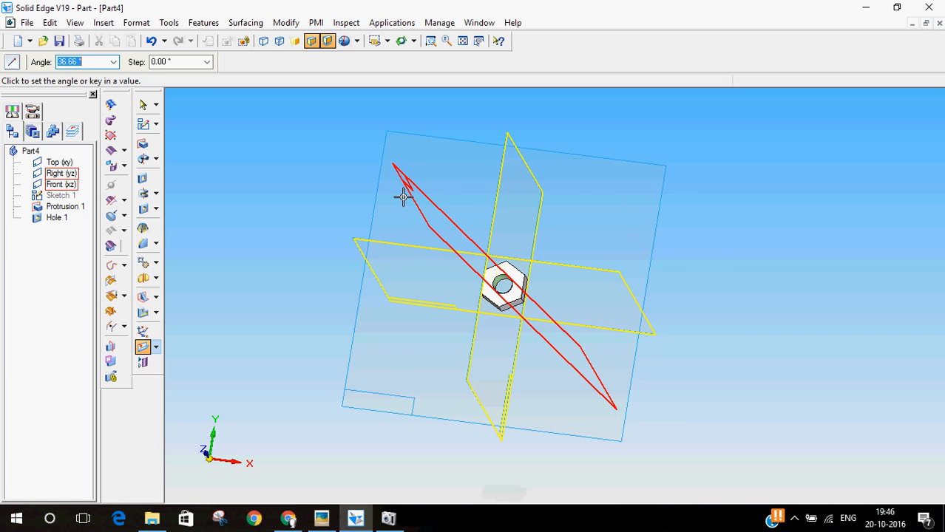
key(Return)
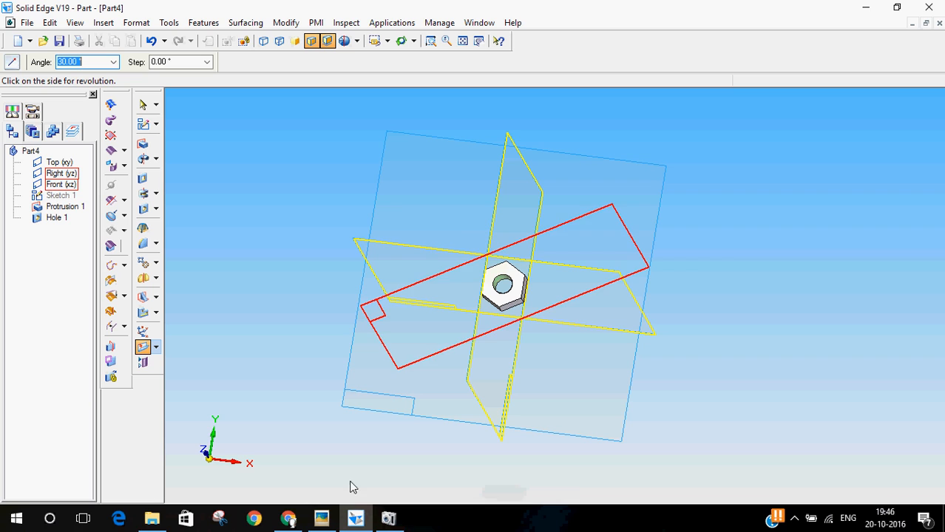
click(394, 354)
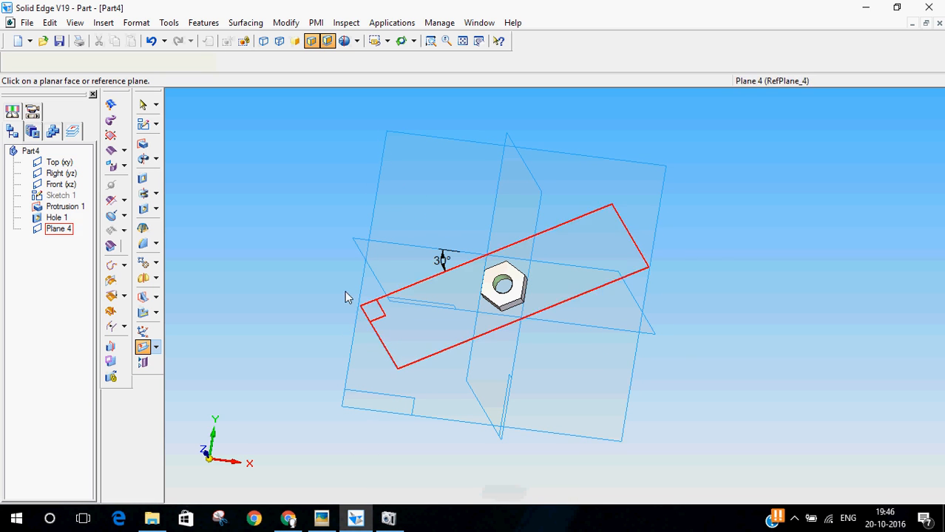
- Sketch a 17.32 mm diameter circle on the nut's hexagonal face, centred on the hole and touching the hexagon's flats
middle_drag(265, 236, 275, 257)
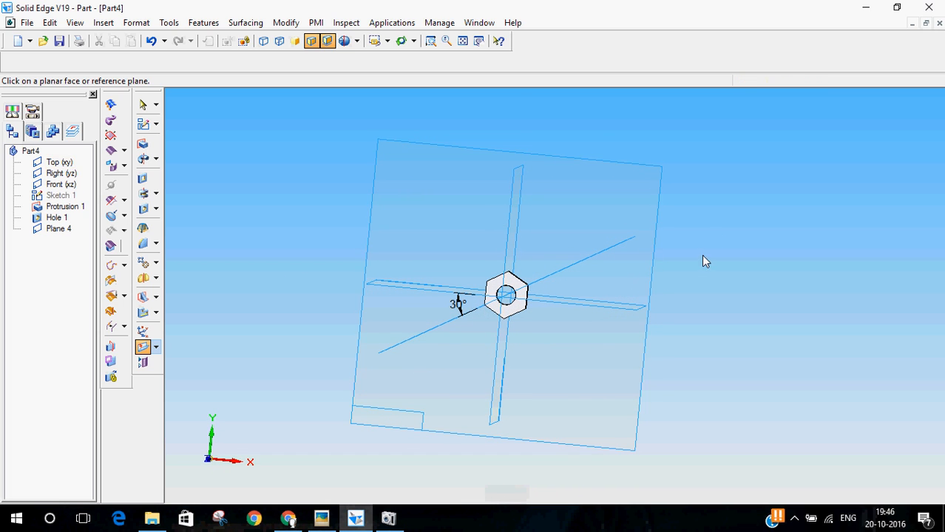
mouse_move(708, 314)
middle_down()
mouse_move(652, 333)
mouse_move(681, 314)
mouse_move(707, 314)
middle_up()
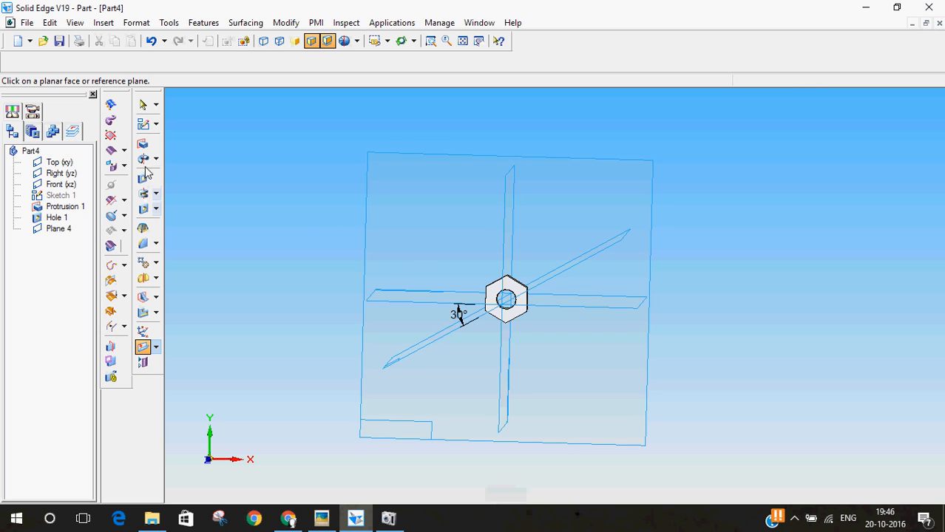
click(143, 123)
mouse_move(508, 297)
middle_down()
mouse_move(428, 317)
mouse_move(518, 286)
middle_up()
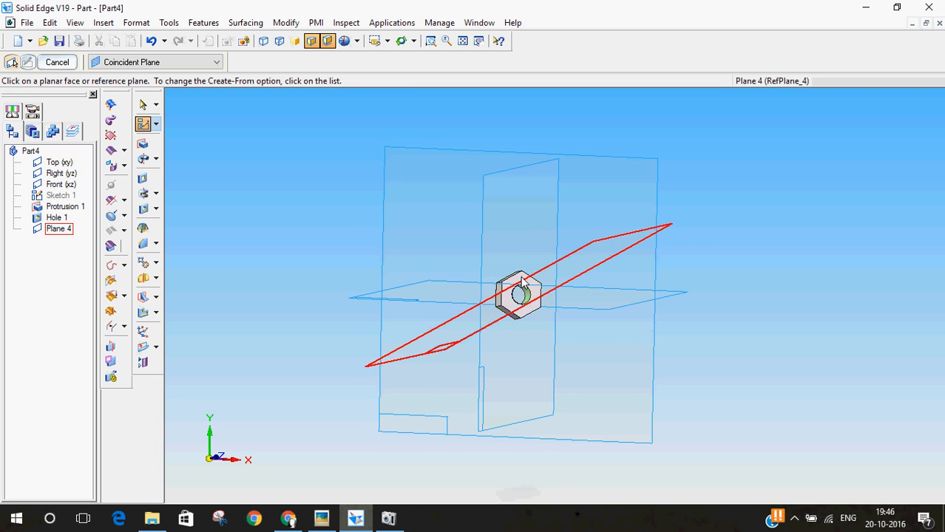
click(517, 293)
click(513, 295)
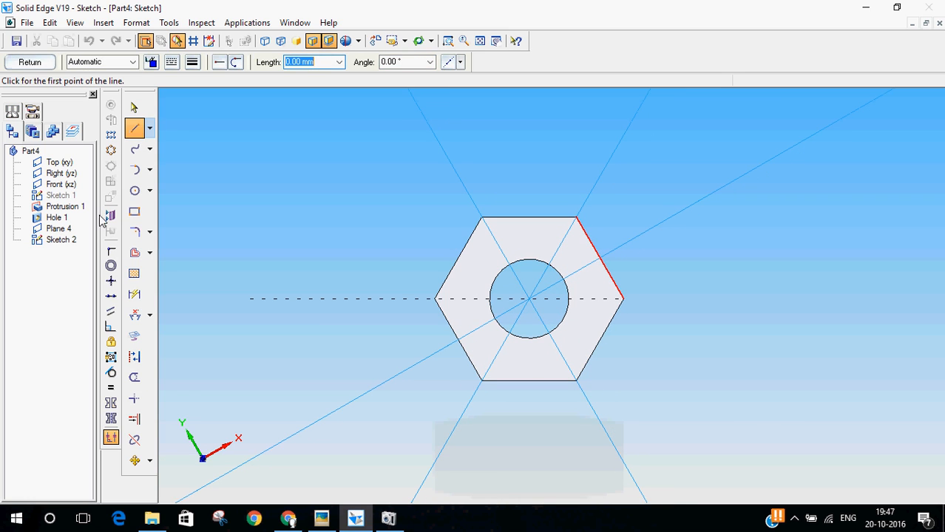
click(135, 191)
click(528, 298)
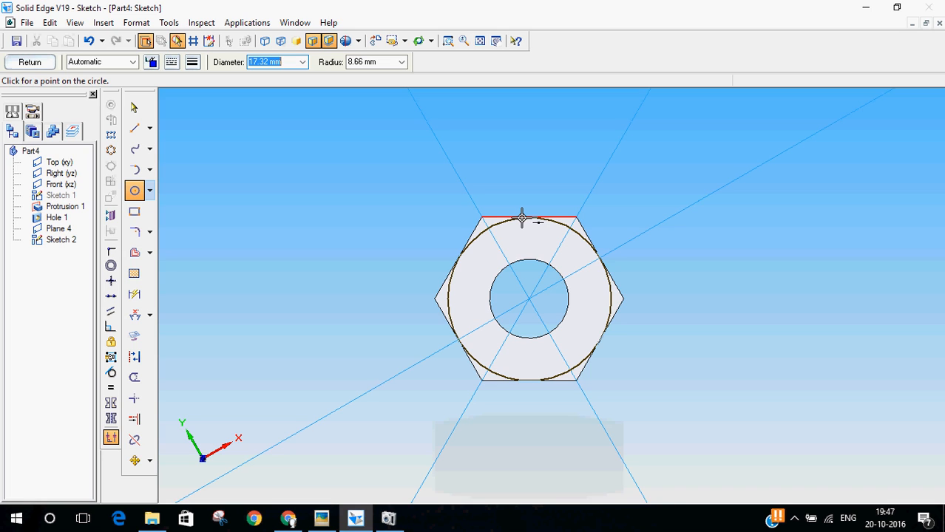
click(522, 217)
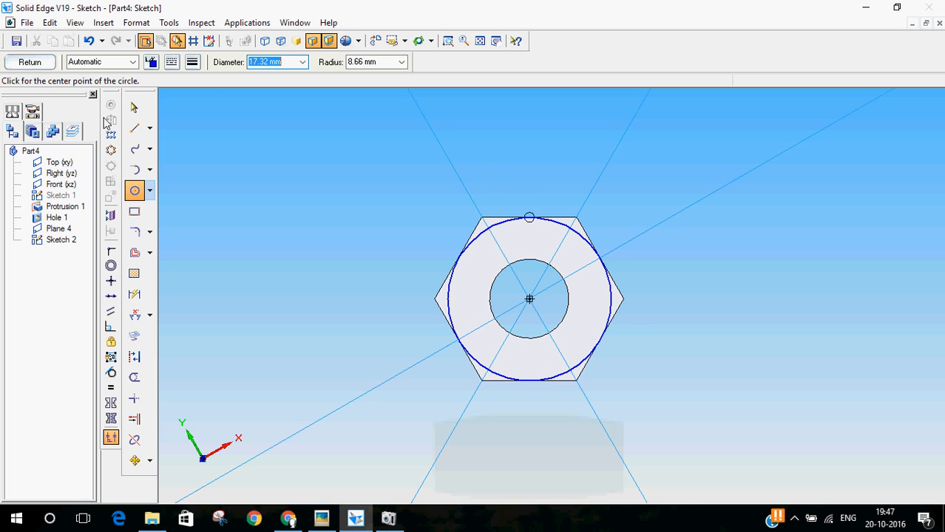
click(32, 62)
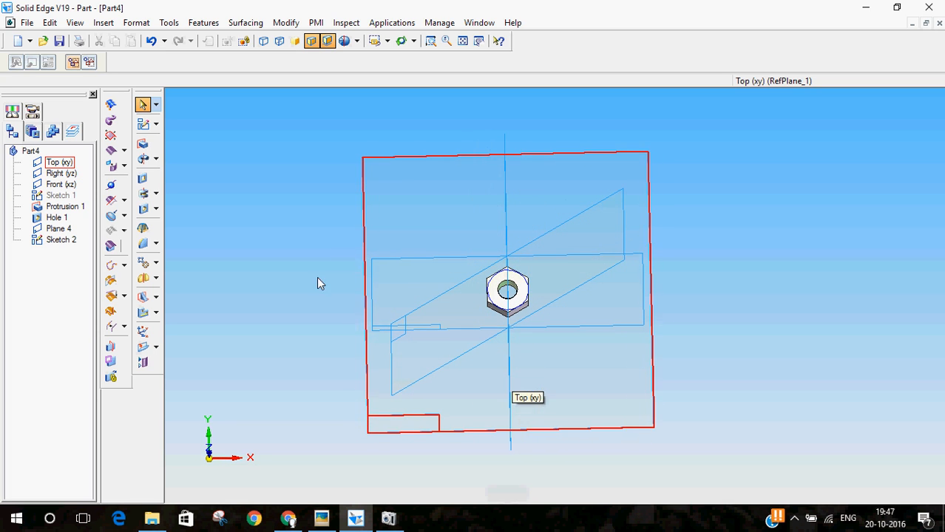
- On the 30° plane, sketch a closed five-sided profile around one nut corner, its sloping side at 60° from the circle's end to the outer edge
click(143, 124)
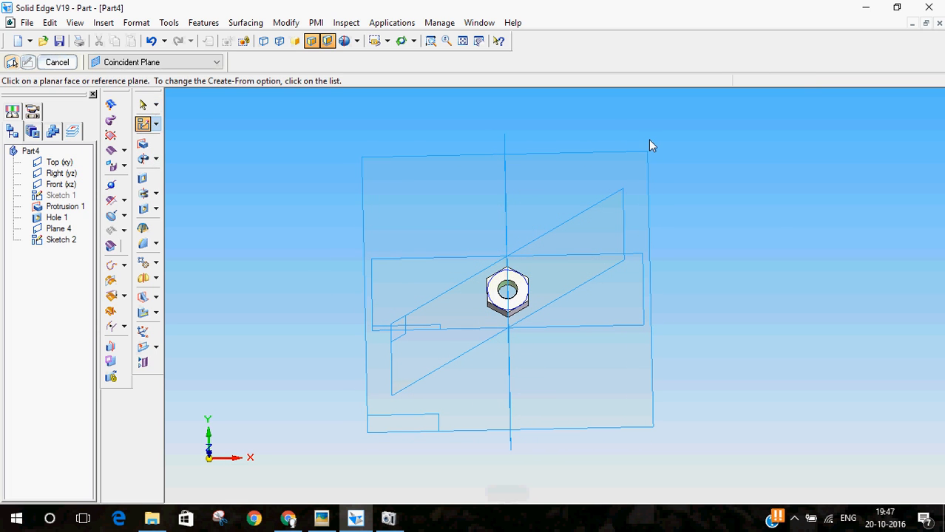
click(586, 225)
scroll(571, 282, up, 5)
scroll(572, 281, up, 1)
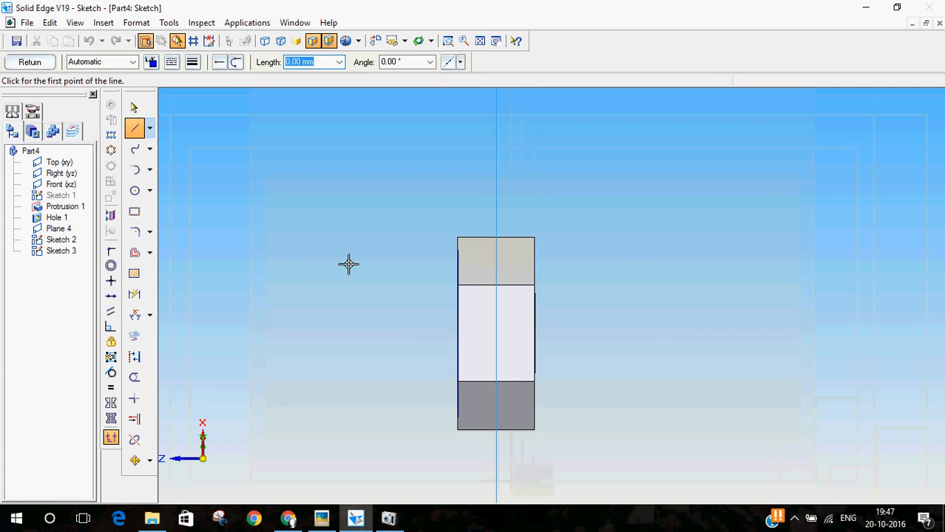
scroll(309, 249, up, 2)
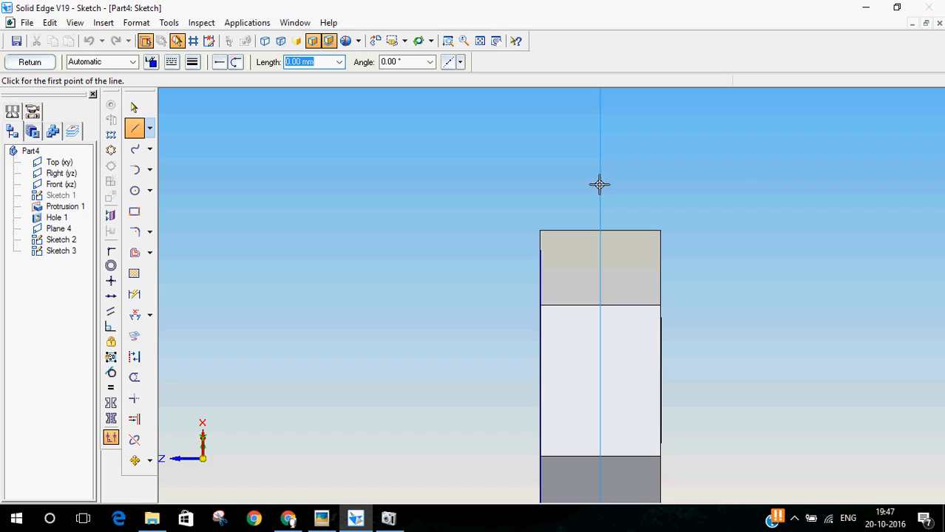
scroll(751, 225, up, 1)
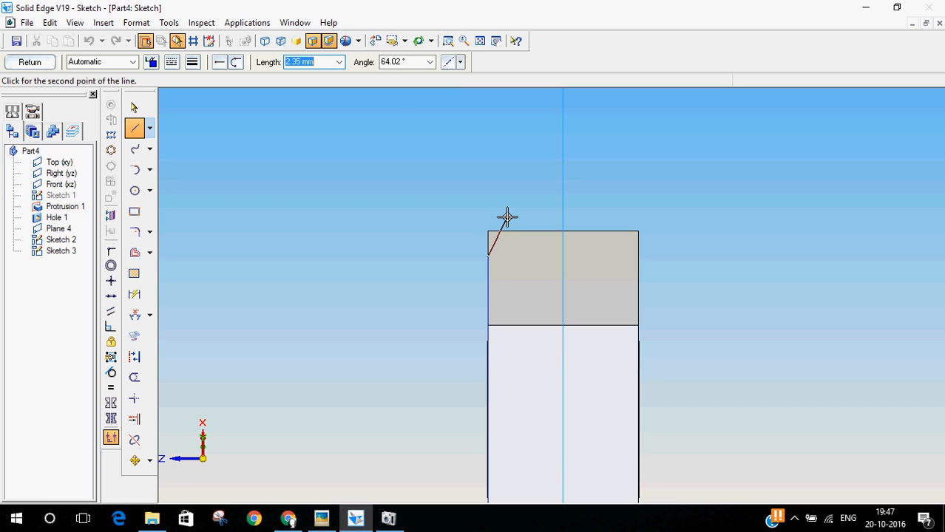
click(415, 61)
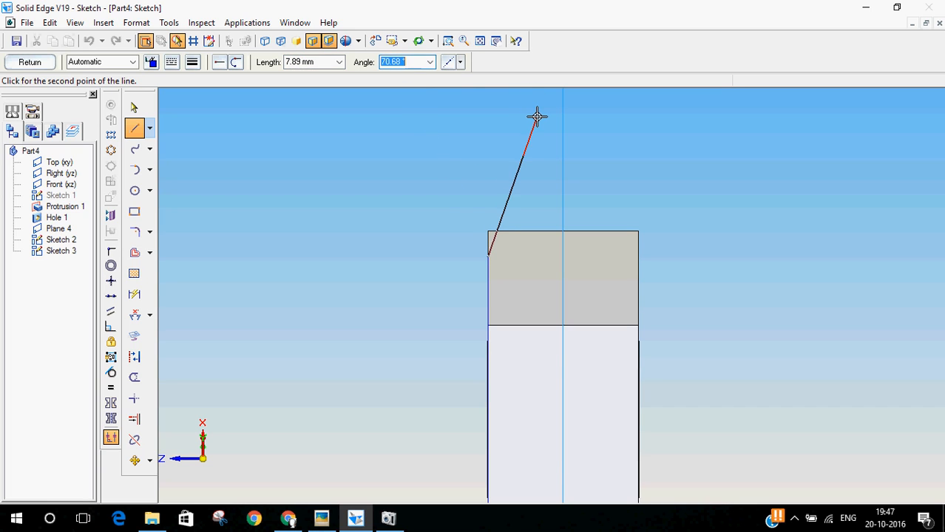
key(Return)
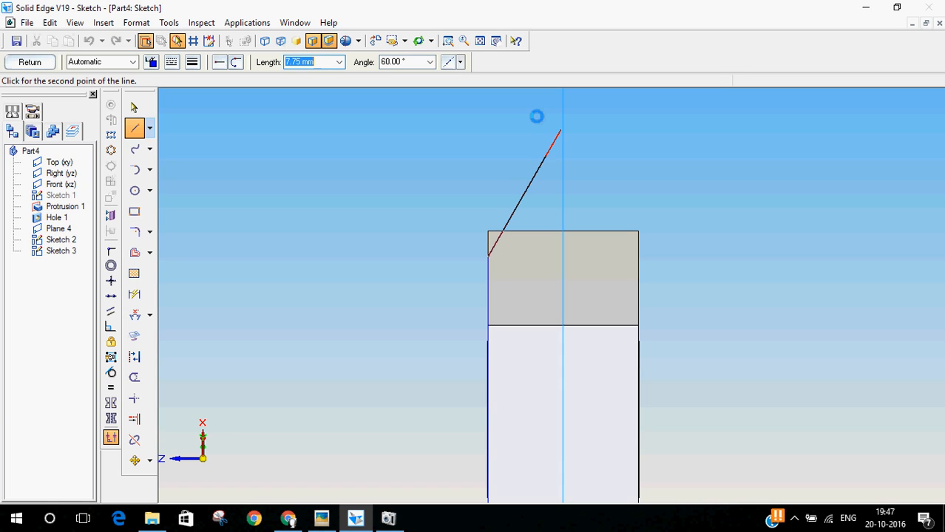
click(502, 232)
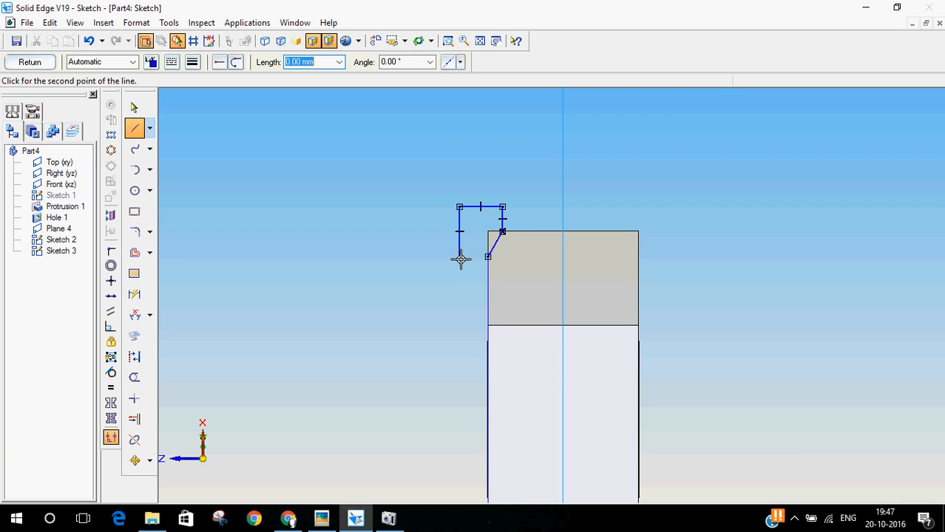
click(487, 256)
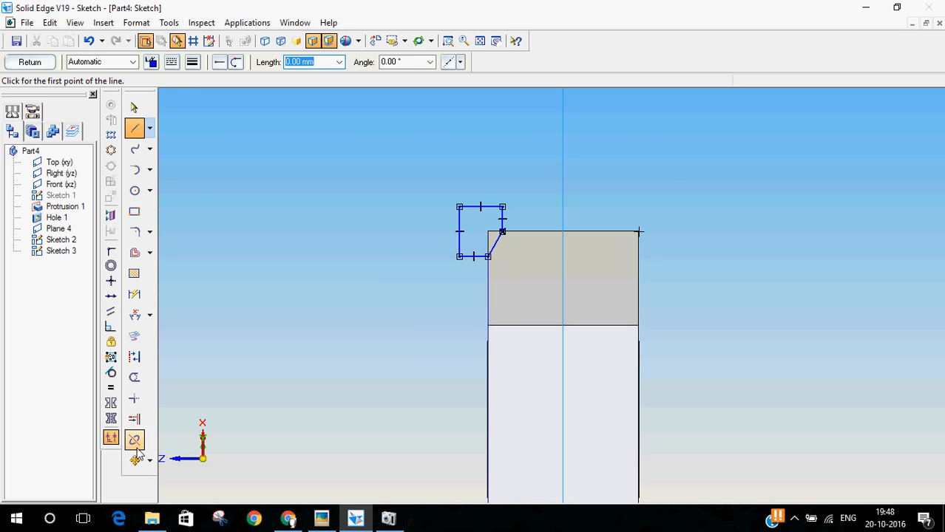
- Mirror the closed corner profile about the nut's mid-thickness line onto the opposite corner
click(148, 462)
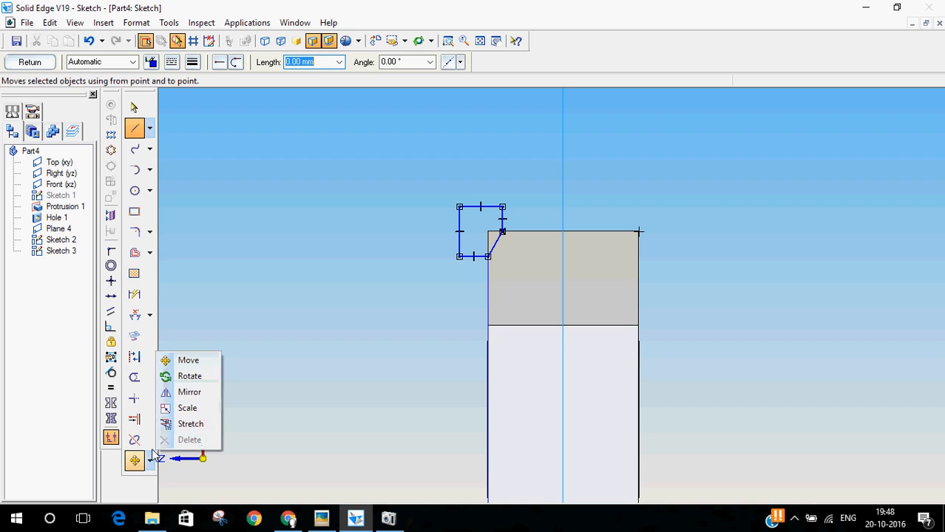
click(187, 393)
drag(449, 216, 531, 269)
click(564, 202)
click(132, 108)
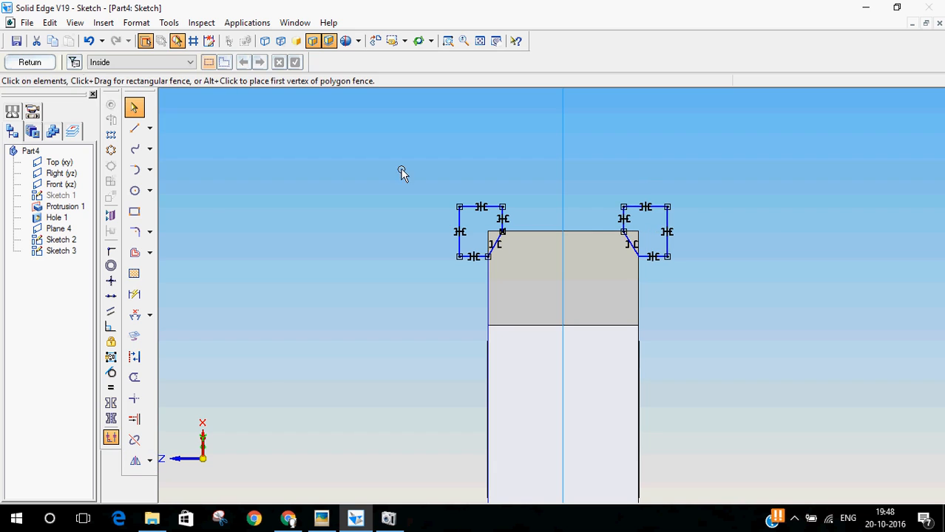
- Draw a horizontal axis line through the nut's centre, extending past its far face, and close the sketch
scroll(628, 169, down, 4)
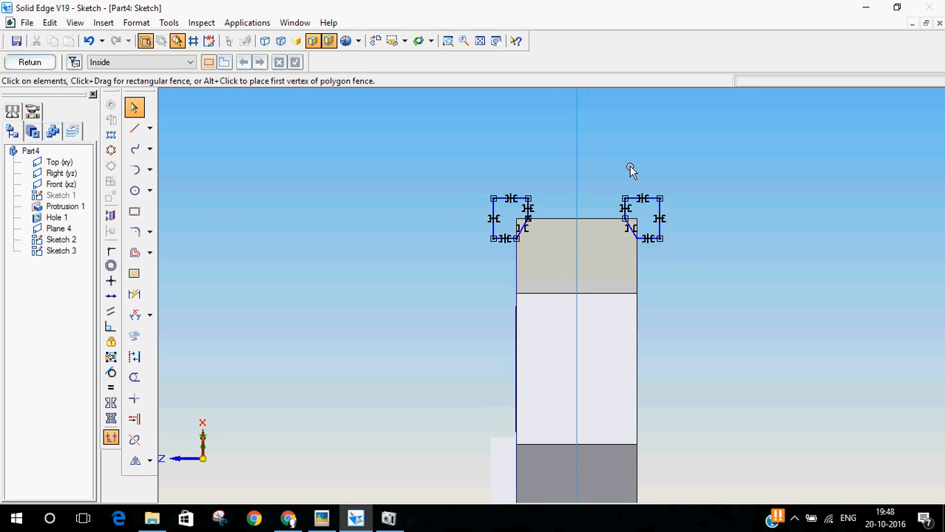
click(133, 128)
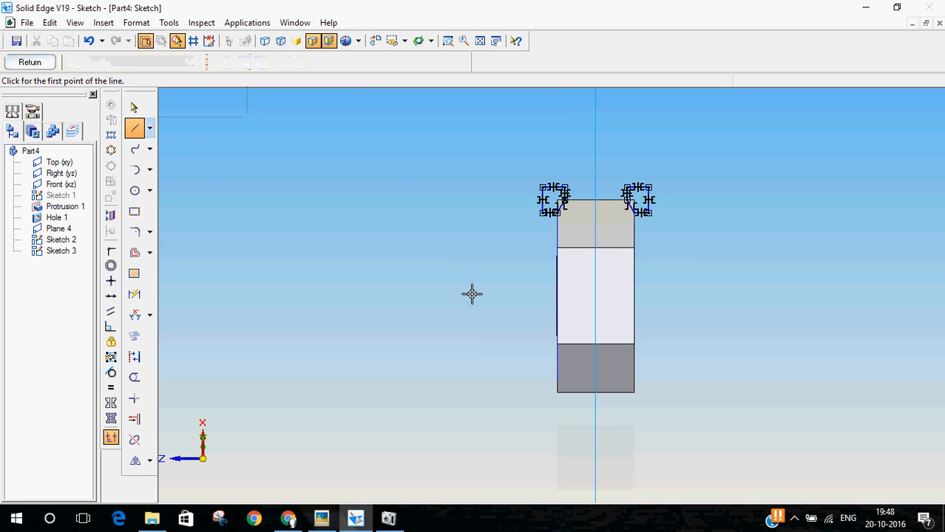
click(556, 295)
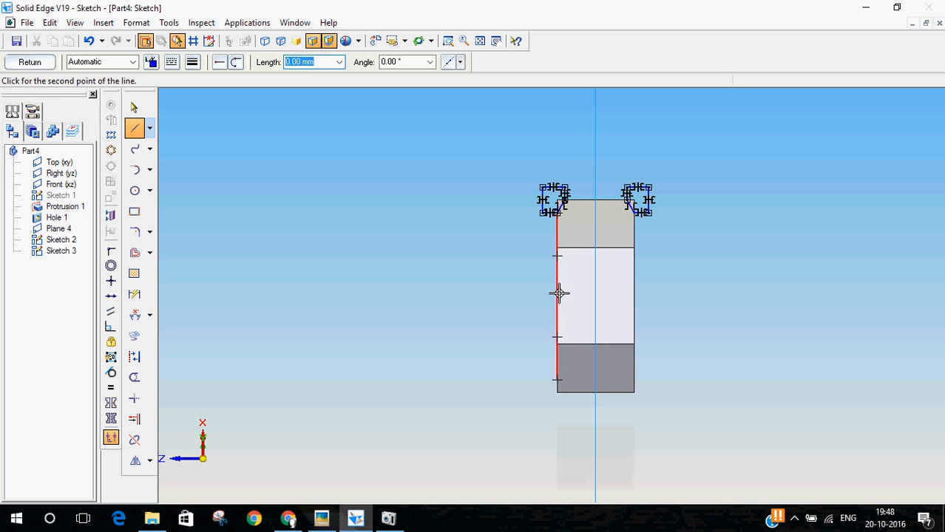
click(659, 296)
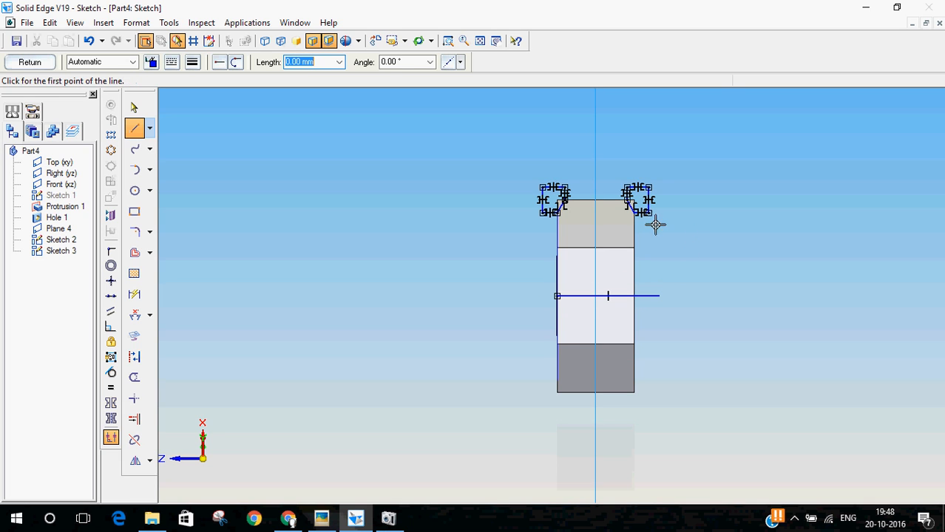
click(29, 62)
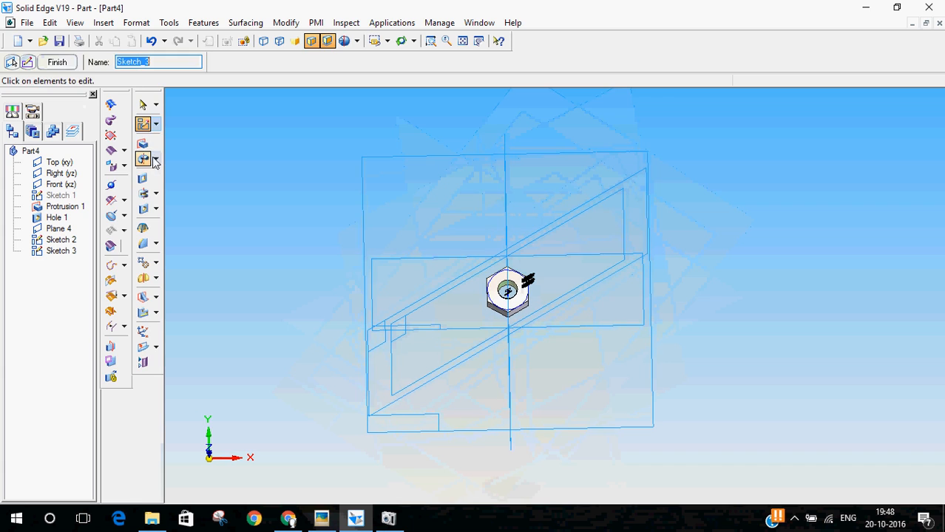
- Cut the nut's corners with a 360° revolved cutout of both mirrored profiles about the sketched centre line
click(144, 193)
middle_drag(261, 280, 213, 195)
scroll(434, 218, up, 3)
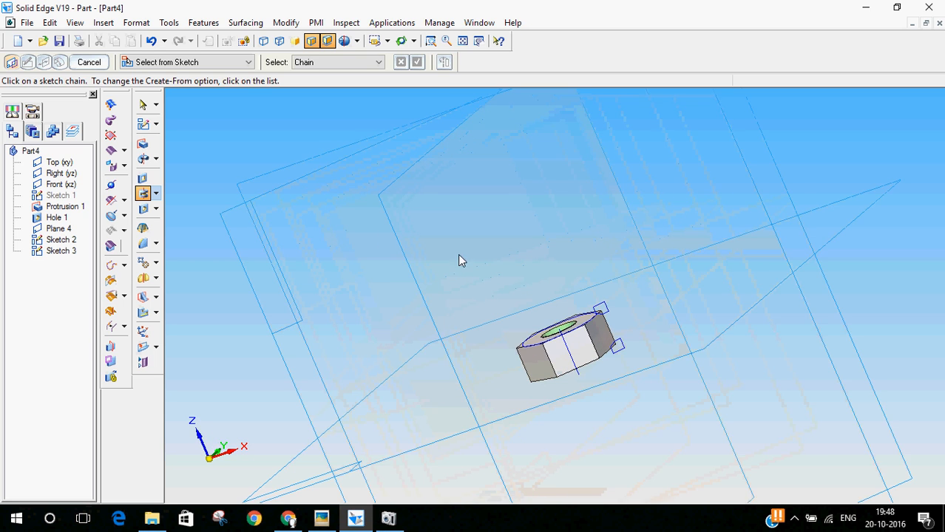
mouse_move(445, 208)
middle_down()
mouse_move(431, 202)
mouse_move(440, 209)
middle_up()
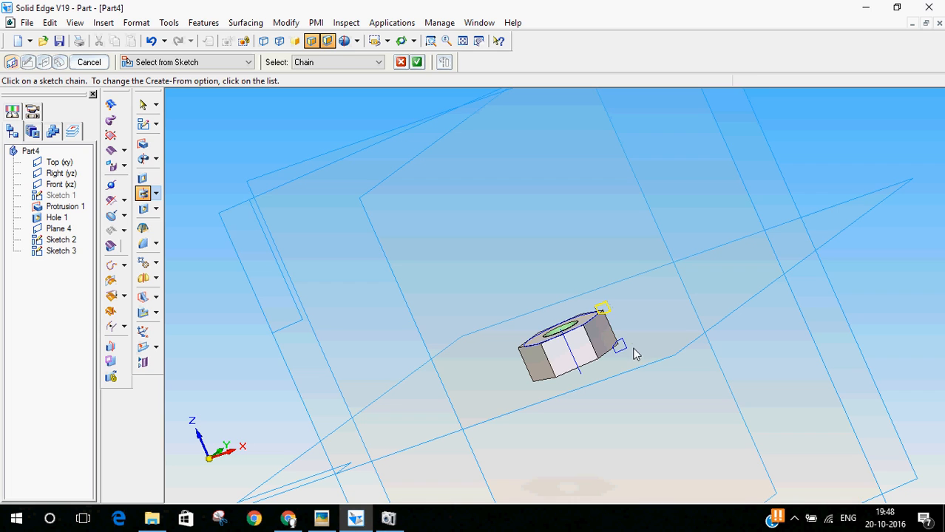
click(416, 62)
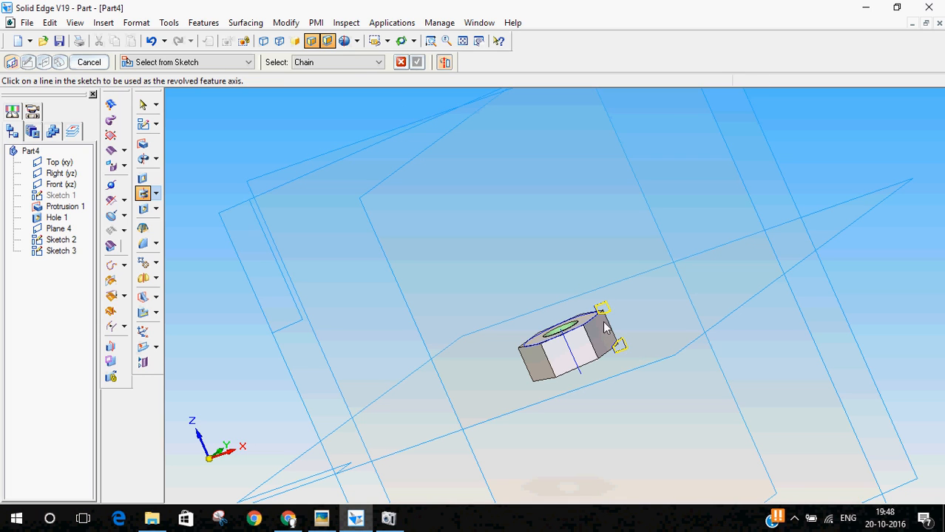
click(576, 362)
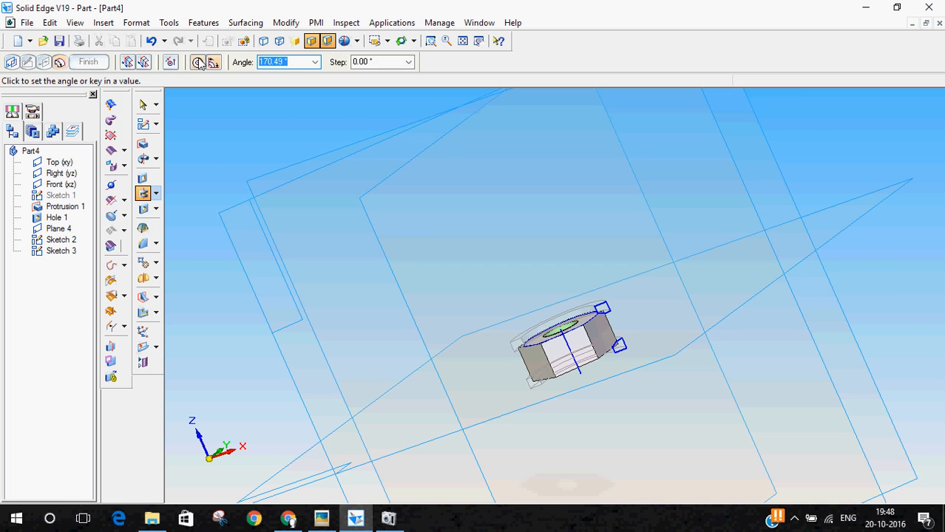
click(199, 62)
click(105, 62)
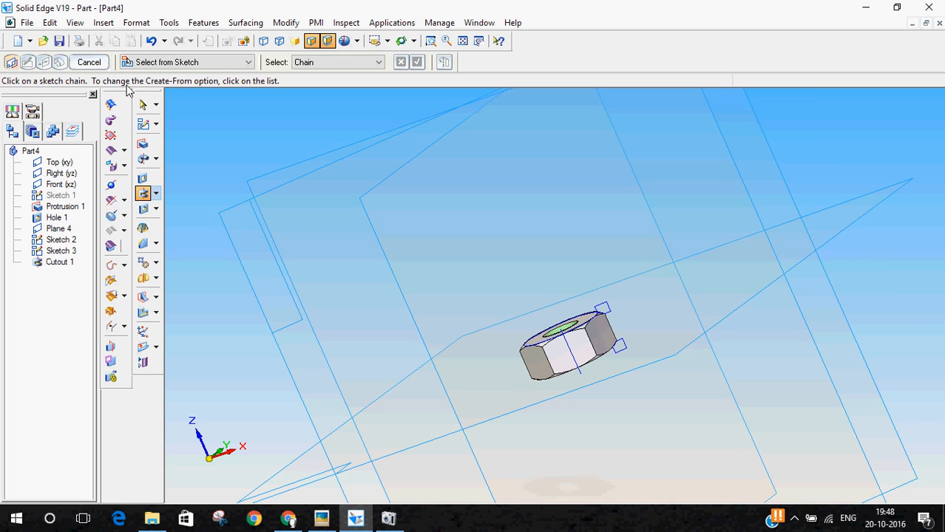
- Hide Sketch 3 and Sketch 2 so that only the chamfered nut and the reference planes are displayed
click(143, 104)
right_click(63, 251)
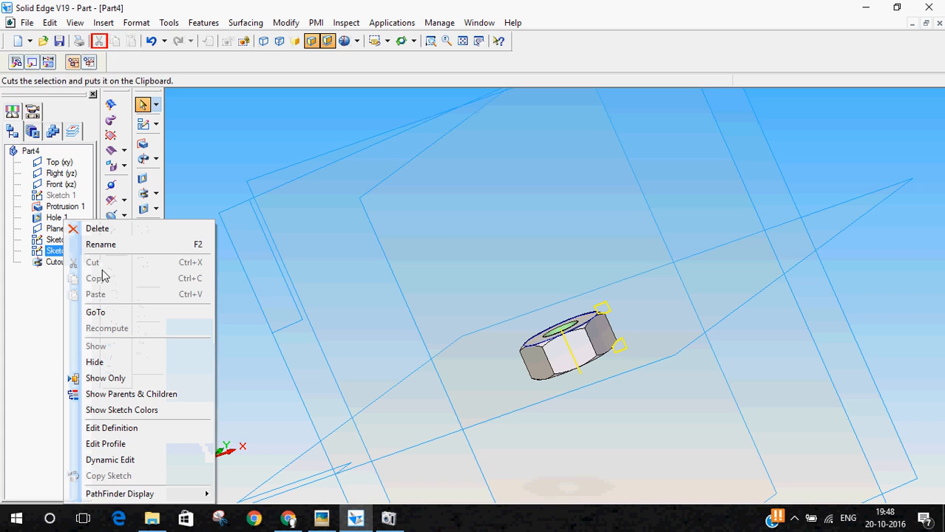
click(94, 361)
click(56, 240)
right_click(59, 241)
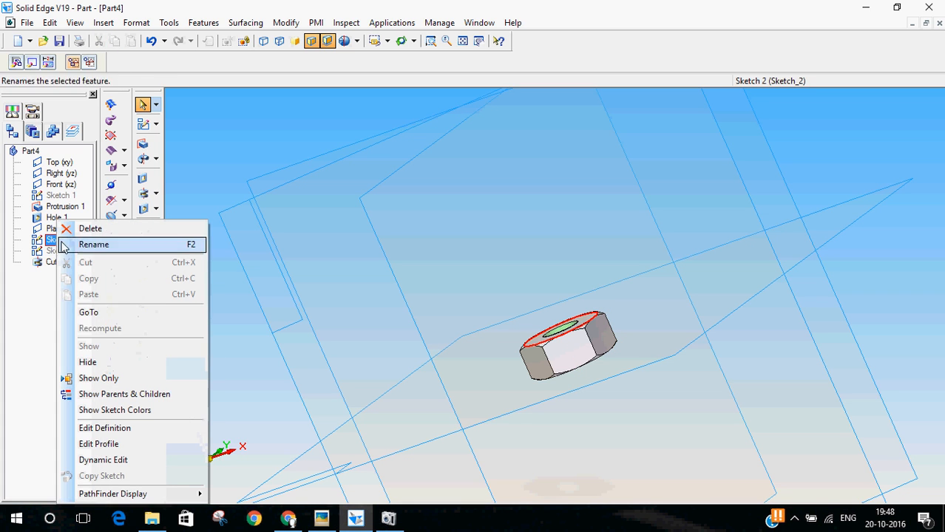
click(94, 363)
mouse_move(225, 274)
middle_down()
mouse_move(302, 407)
mouse_move(282, 356)
mouse_move(313, 263)
middle_up()
middle_drag(637, 379, 386, 353)
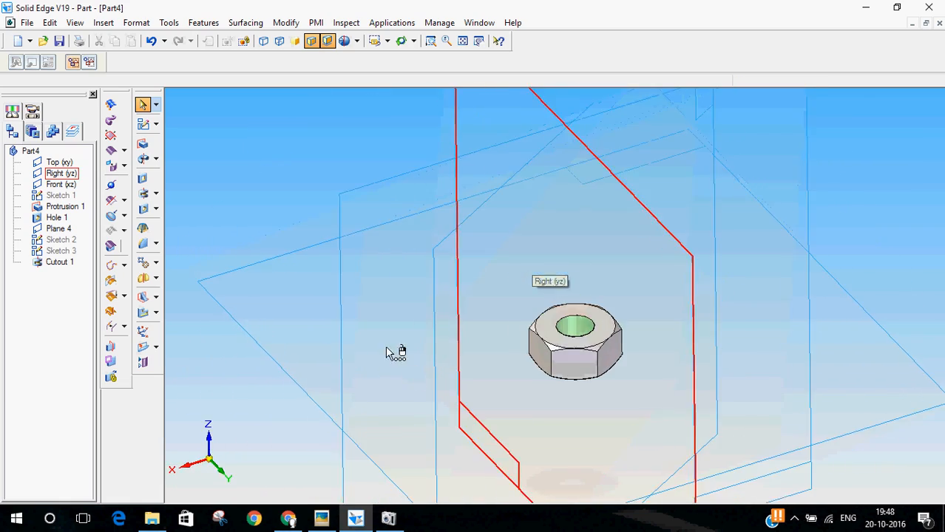
- Assign the material Fe 410 W to the nut through the Material Table and apply it to the model
click(164, 24)
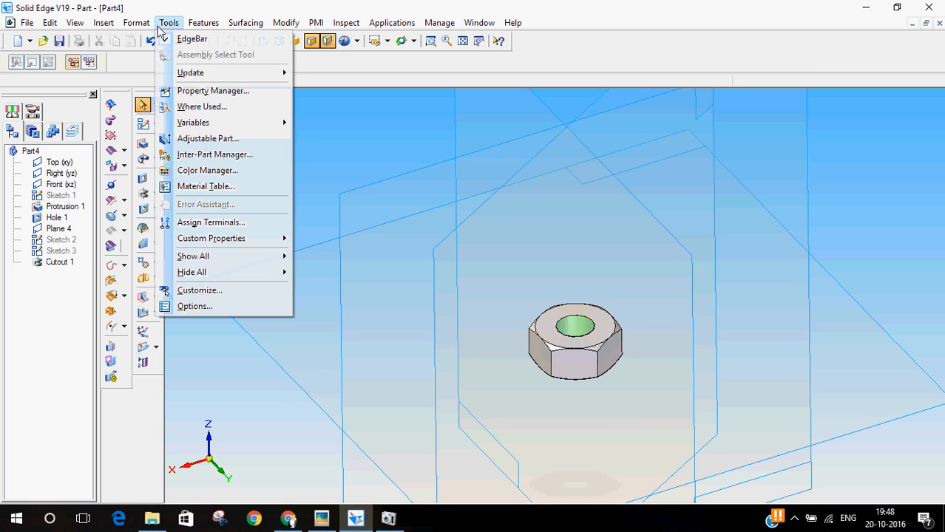
click(224, 188)
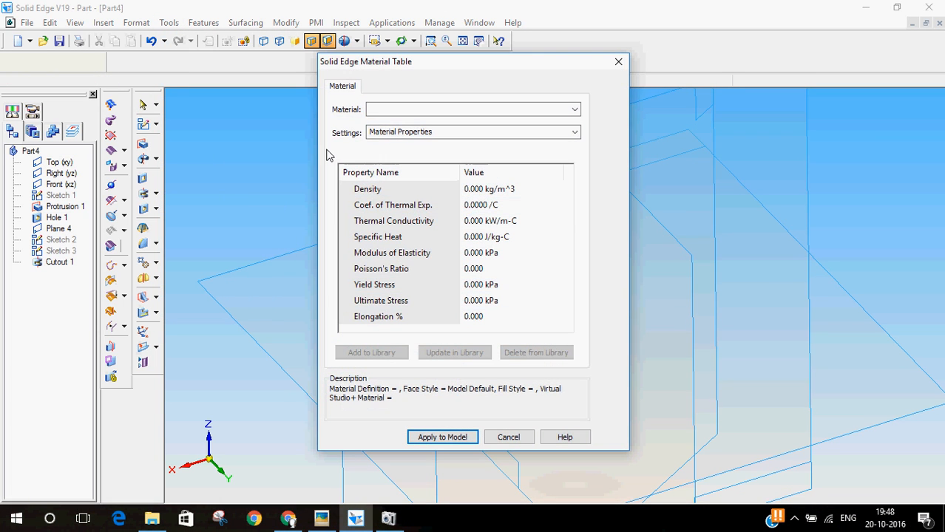
click(390, 110)
text(FE)
key(BackSpace)
text(e 410 W)
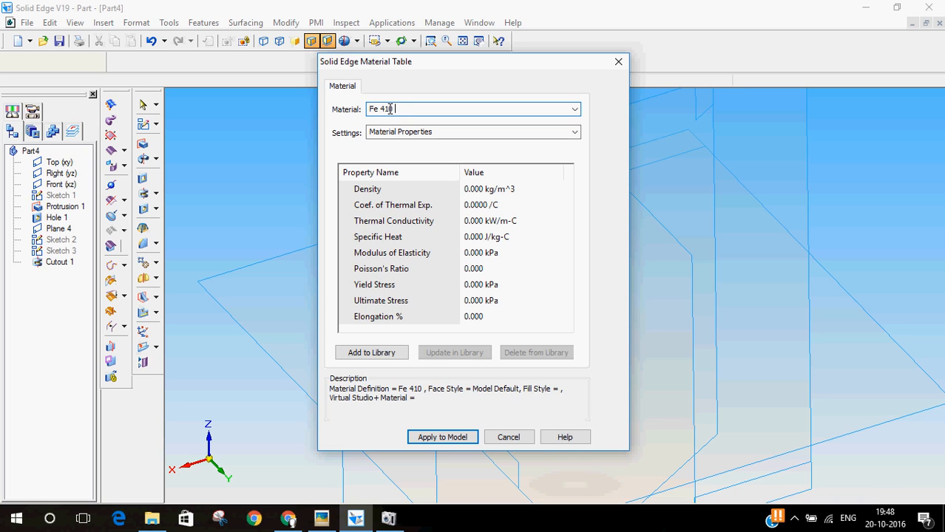
click(452, 438)
- Save the part as Nut in the Plummer Block folder, with NUT M10 as the title in its summary properties
click(25, 23)
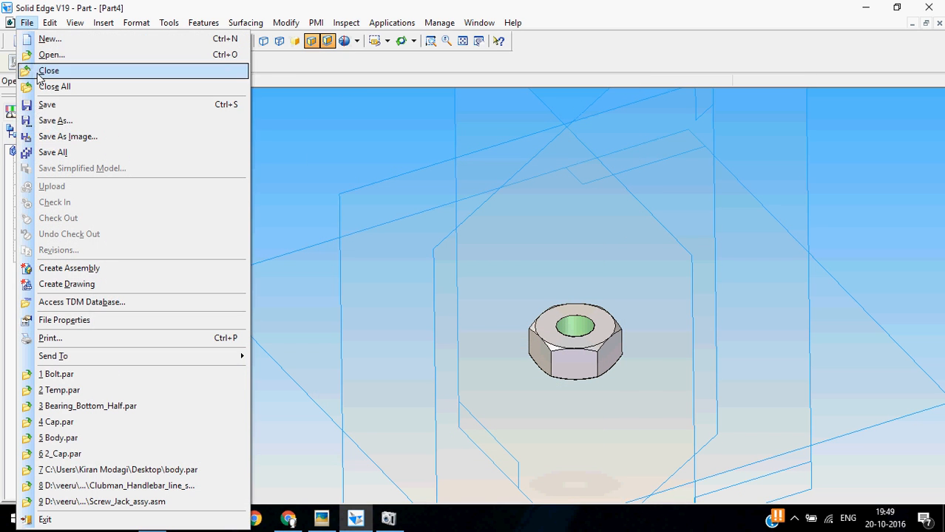
click(56, 109)
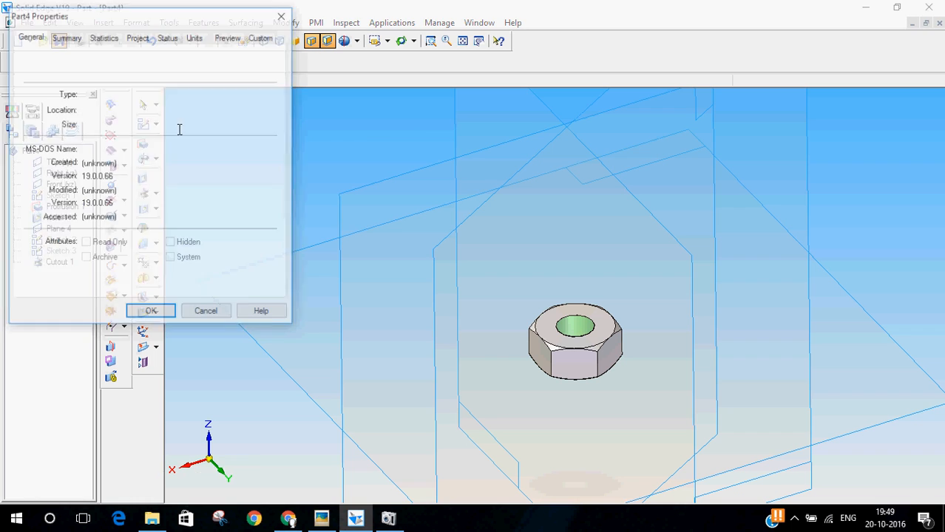
click(66, 37)
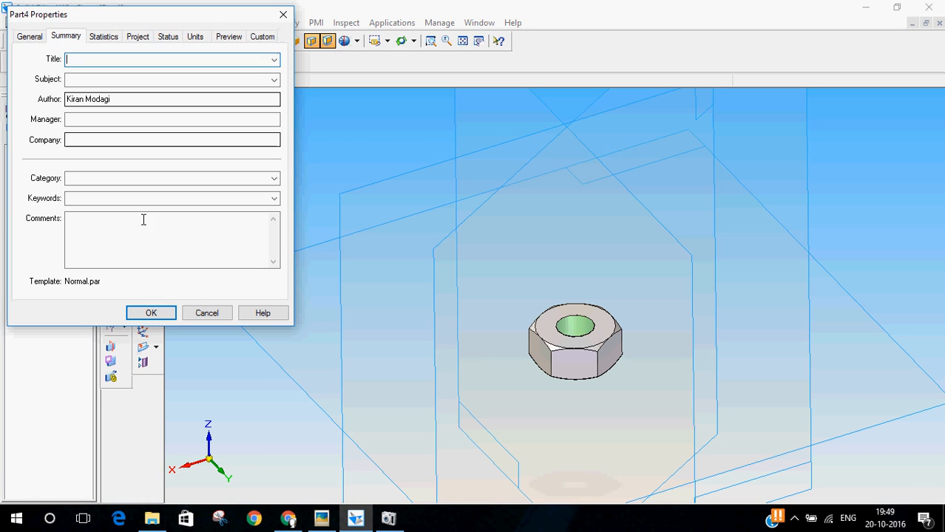
click(320, 518)
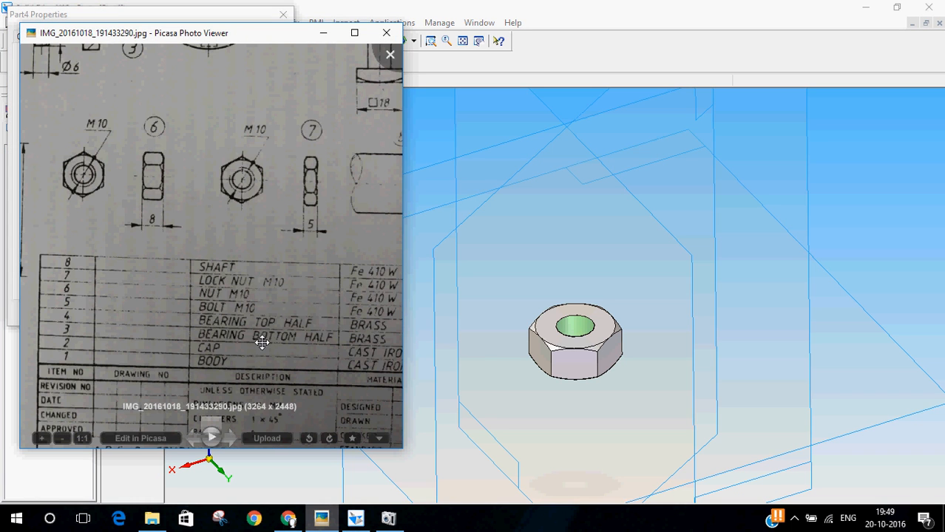
click(584, 3)
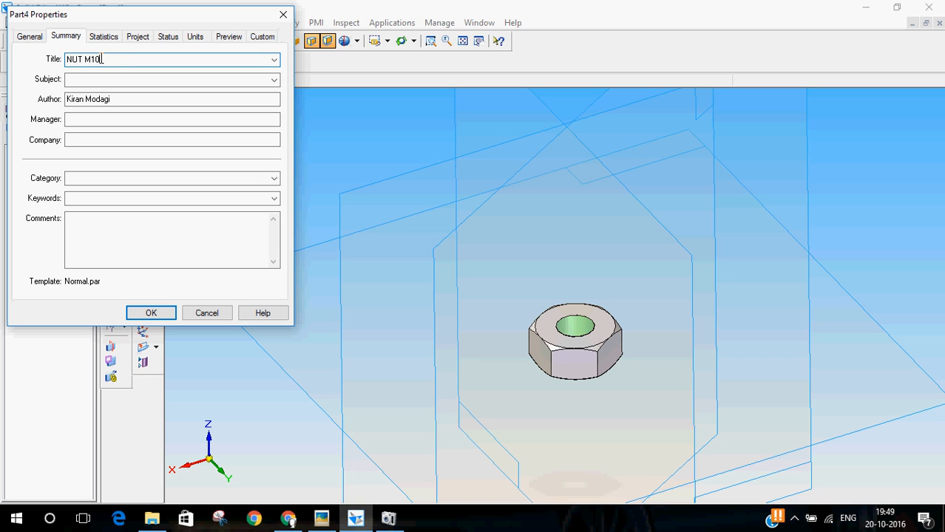
click(152, 314)
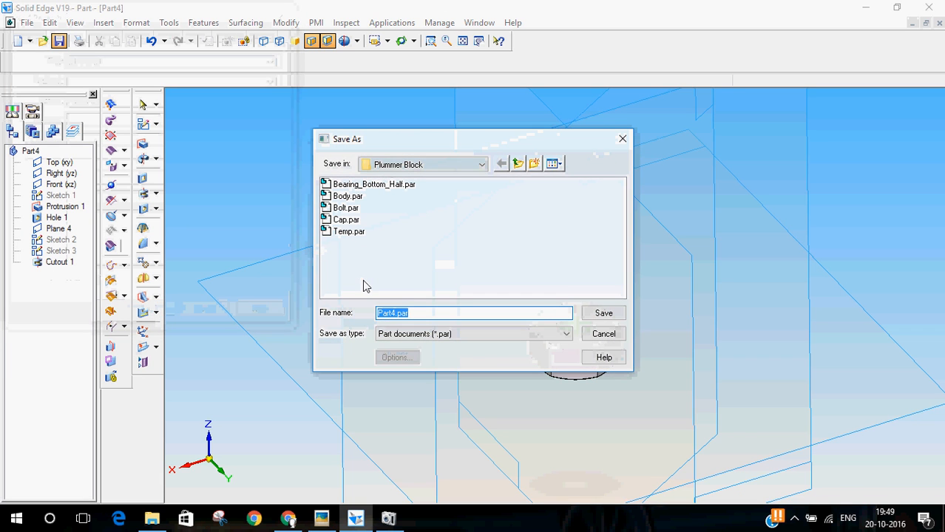
text(Nut)
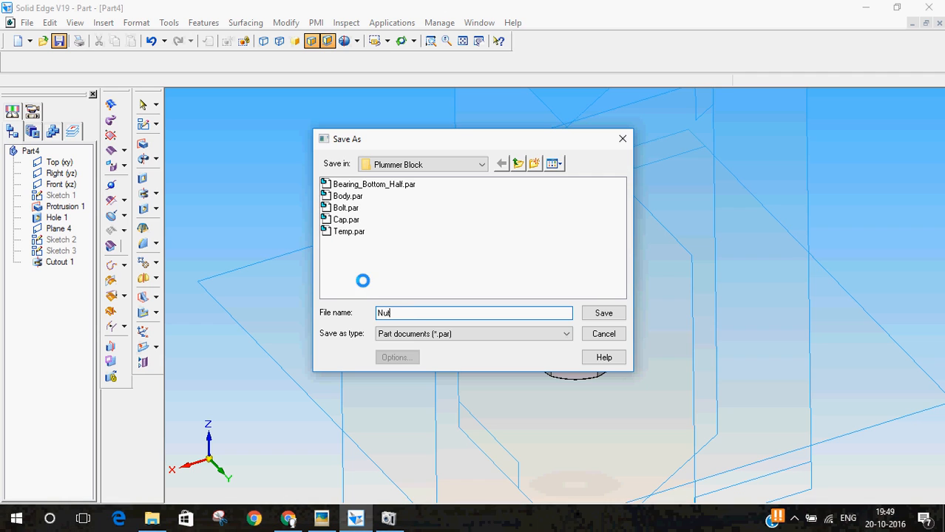
click(603, 314)
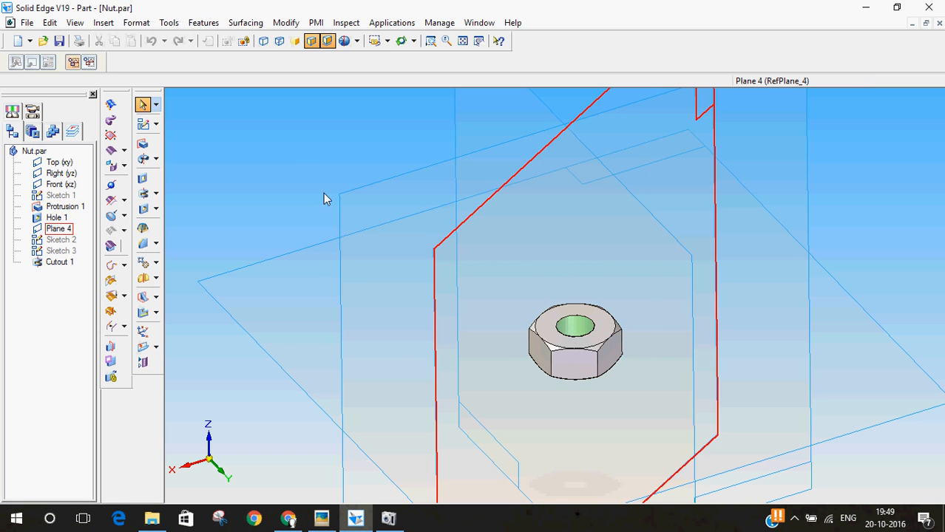
- Delete the threaded hole, Plane 4, Sketch 2, Sketch 3 and the corner cutout from the nut
middle_drag(270, 185, 264, 207)
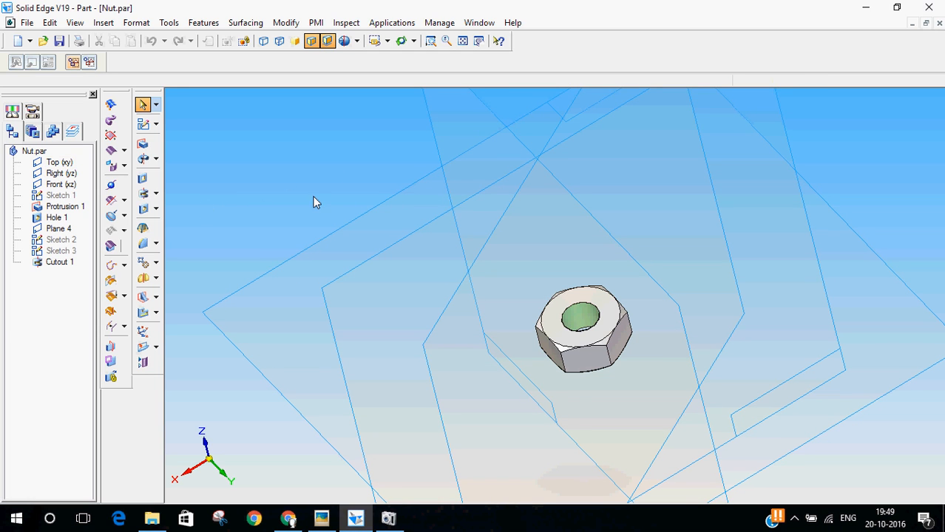
click(50, 264)
click(59, 251)
shift+click(61, 241)
click(58, 229)
shift+click(57, 220)
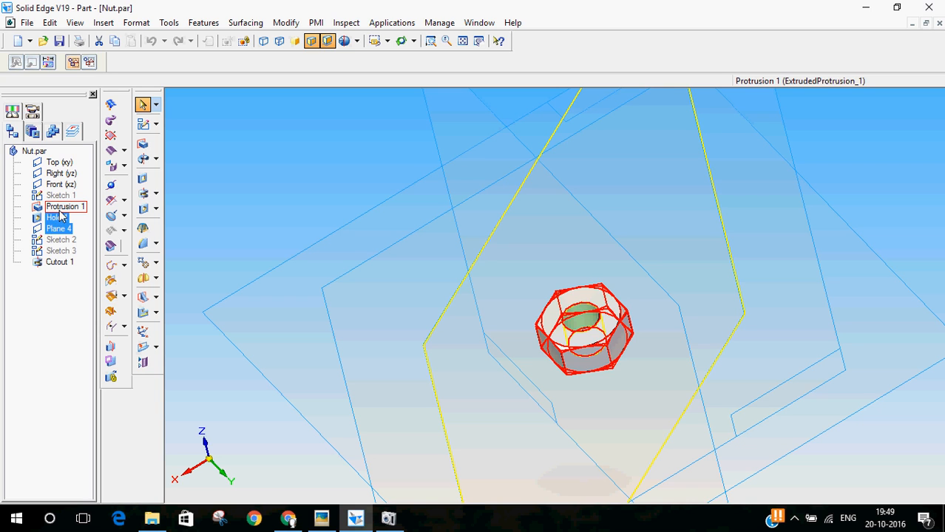
click(63, 287)
click(56, 217)
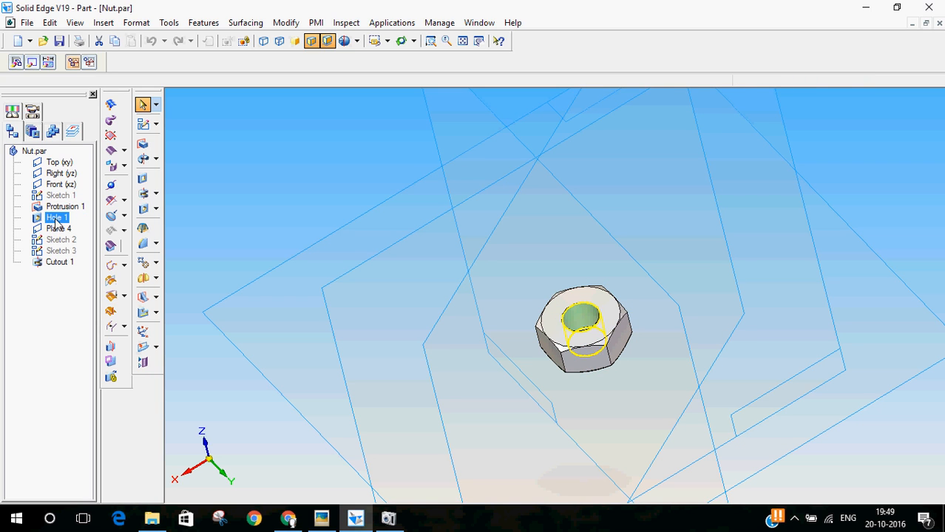
shift+click(64, 264)
key(Delete)
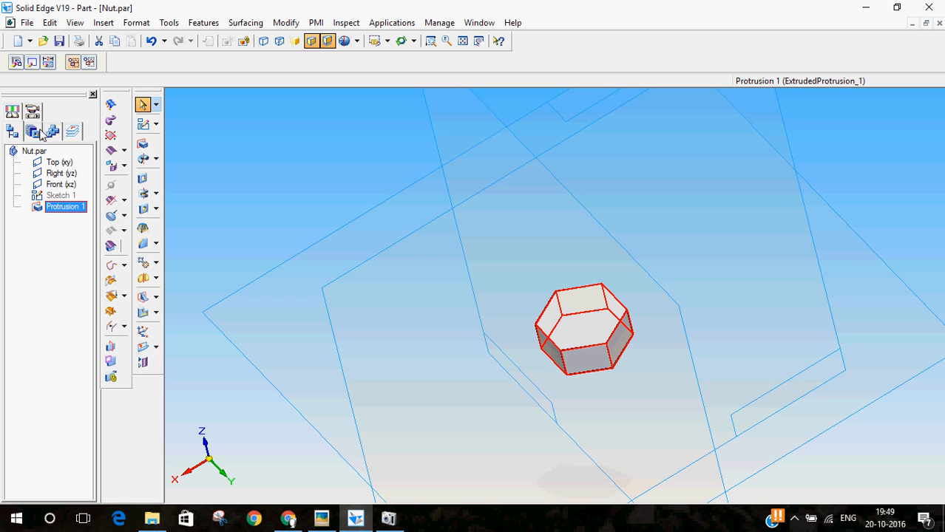
- Edit the hexagonal protrusion's extent to 5 mm, the lock nut thickness given in the scanned drawing
click(22, 65)
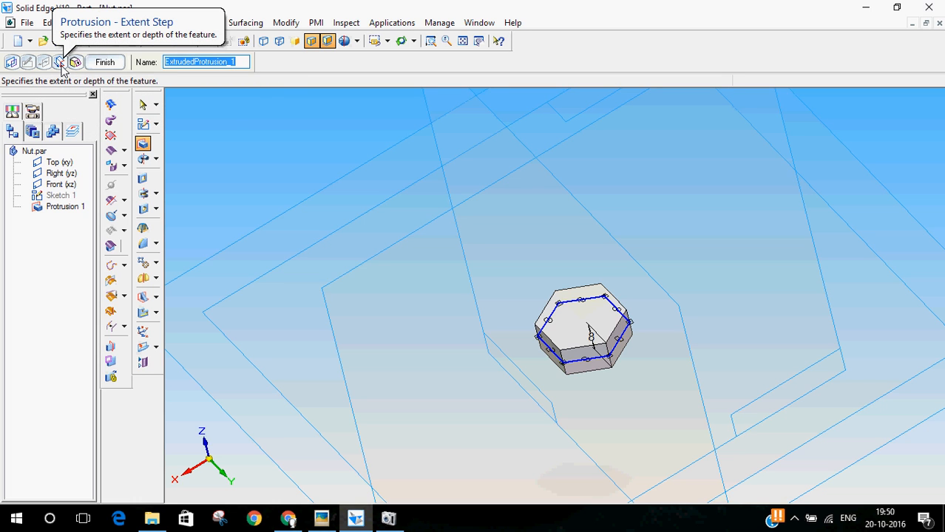
click(62, 67)
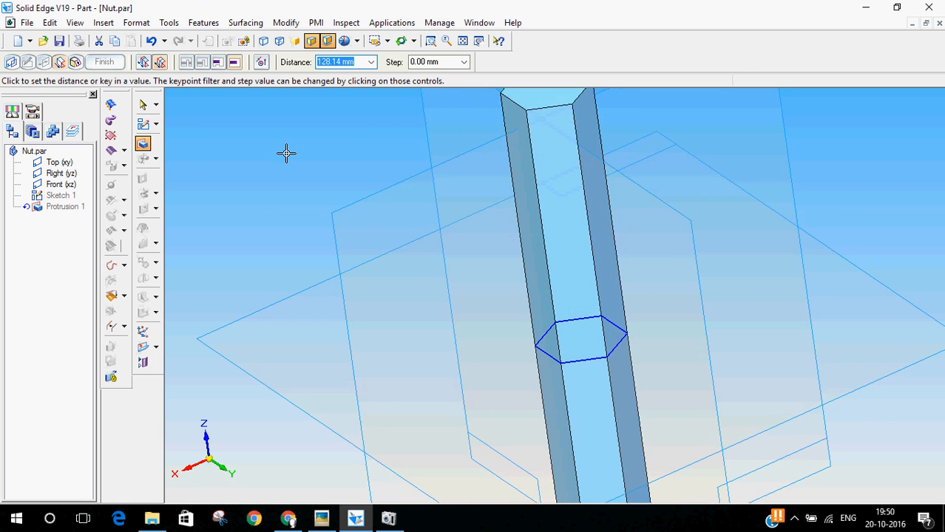
click(321, 518)
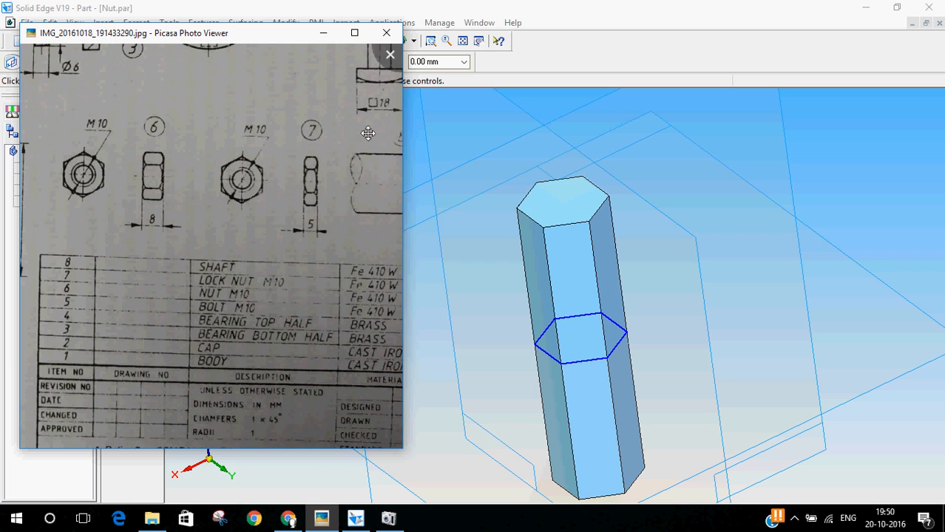
click(478, 6)
click(354, 60)
text(5)
key(Return)
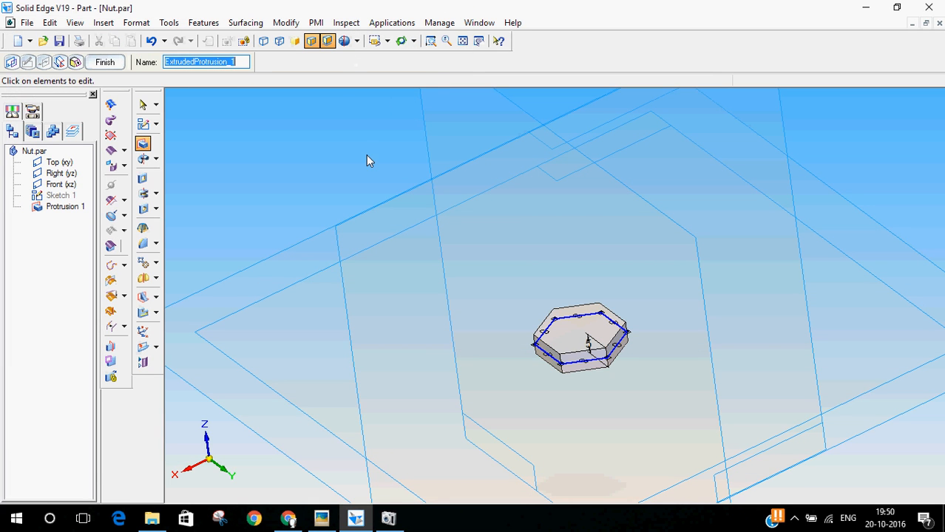
click(104, 62)
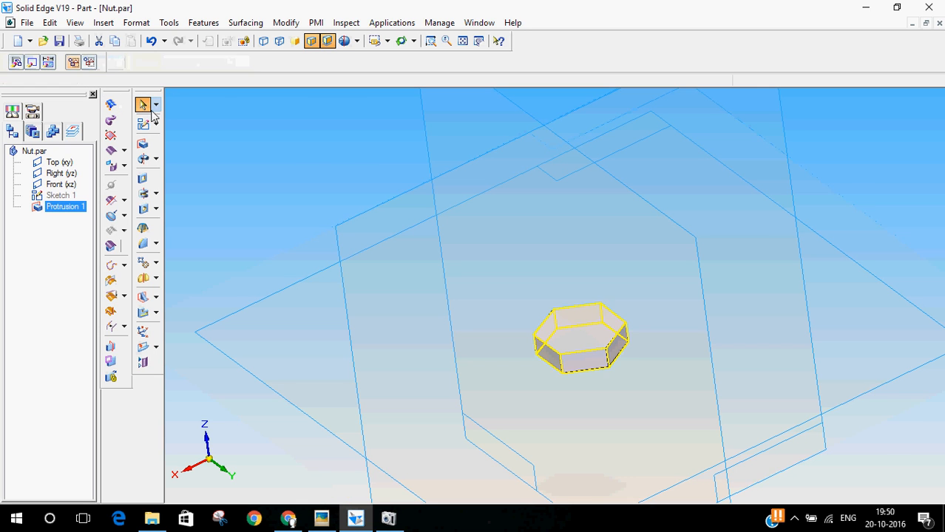
- Configure a new hole as Threaded with a standard M10 thread running to the hole extent
middle_drag(320, 222, 322, 280)
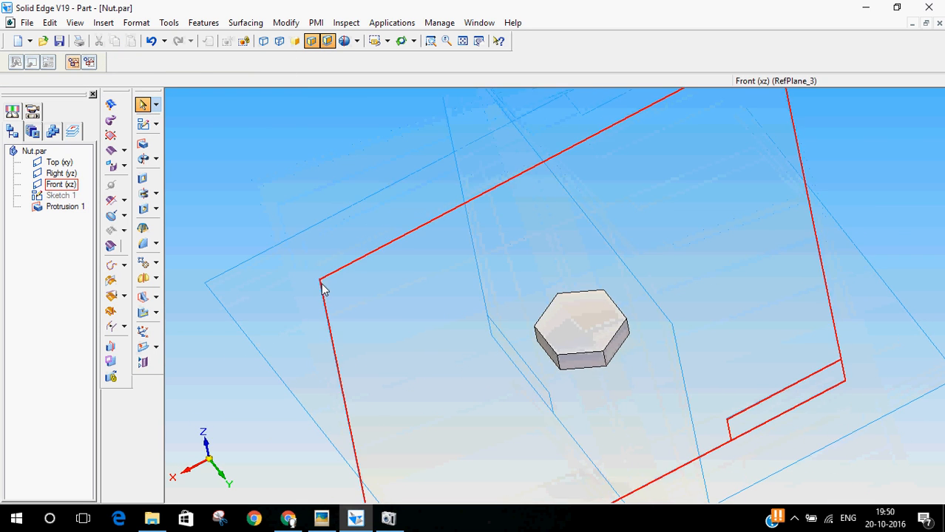
click(144, 209)
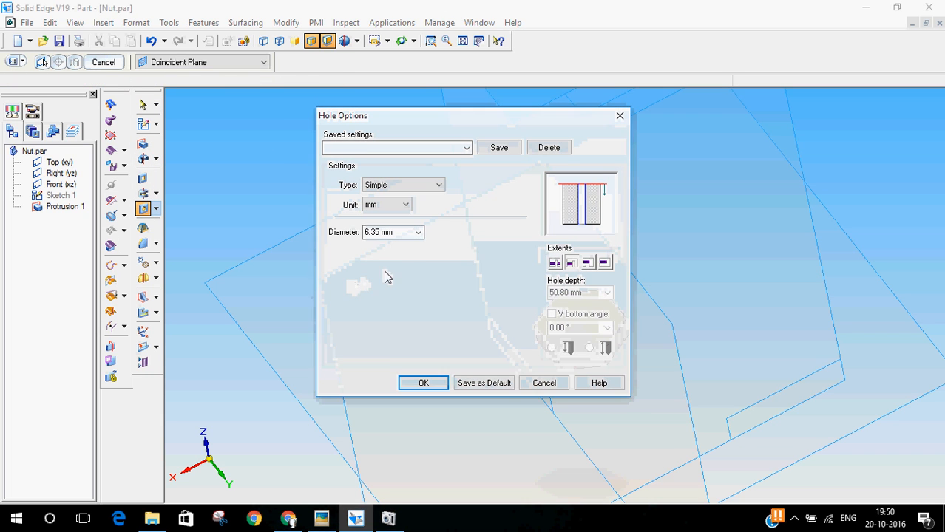
click(430, 187)
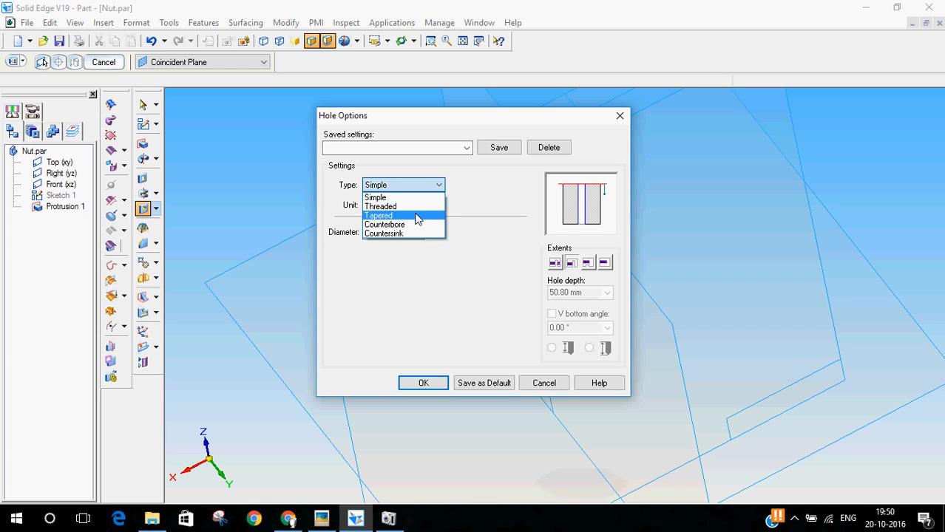
click(414, 207)
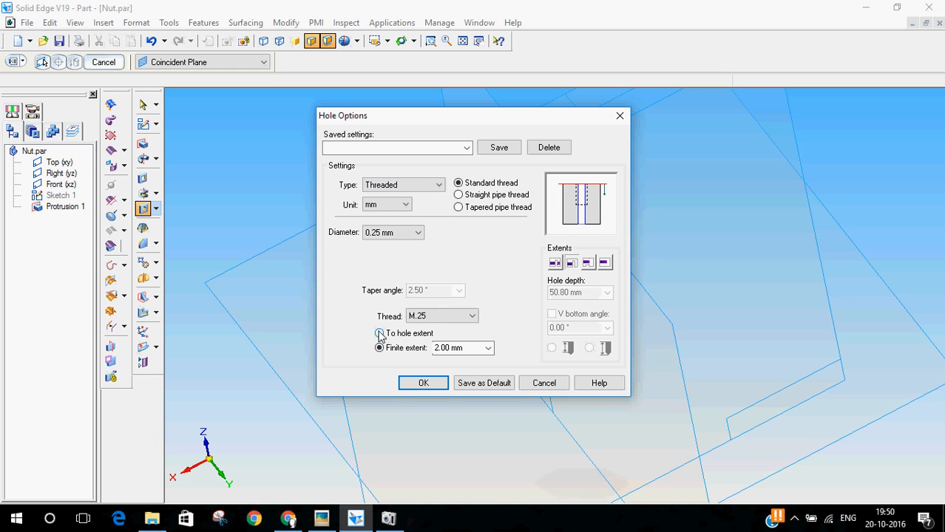
click(471, 317)
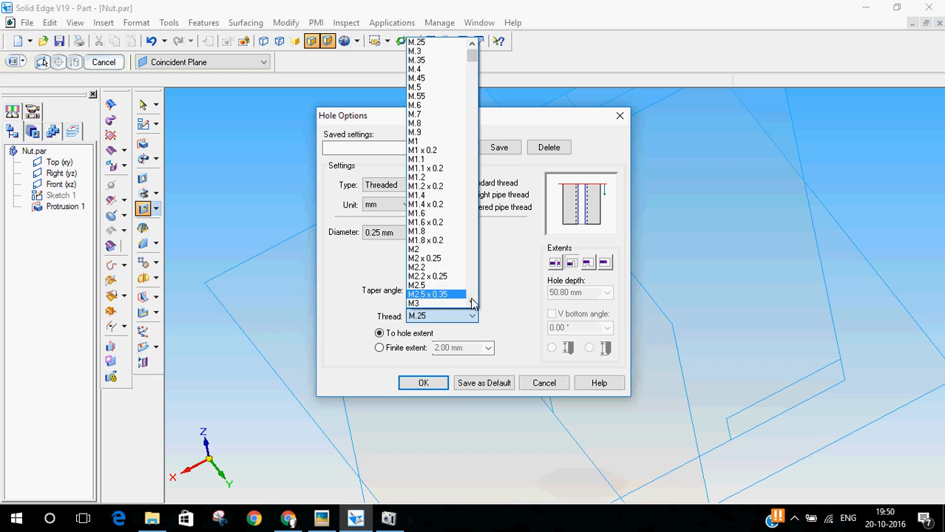
click(472, 302)
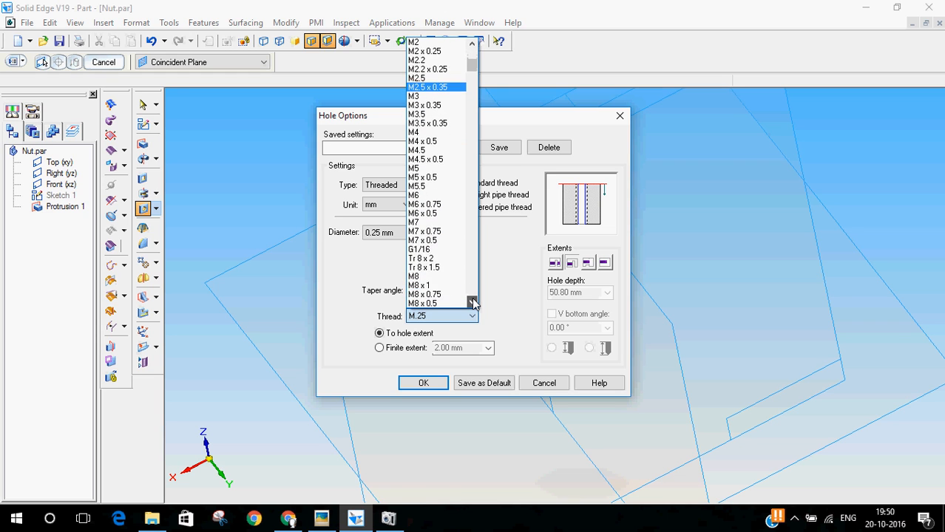
click(472, 303)
click(472, 303)
click(472, 304)
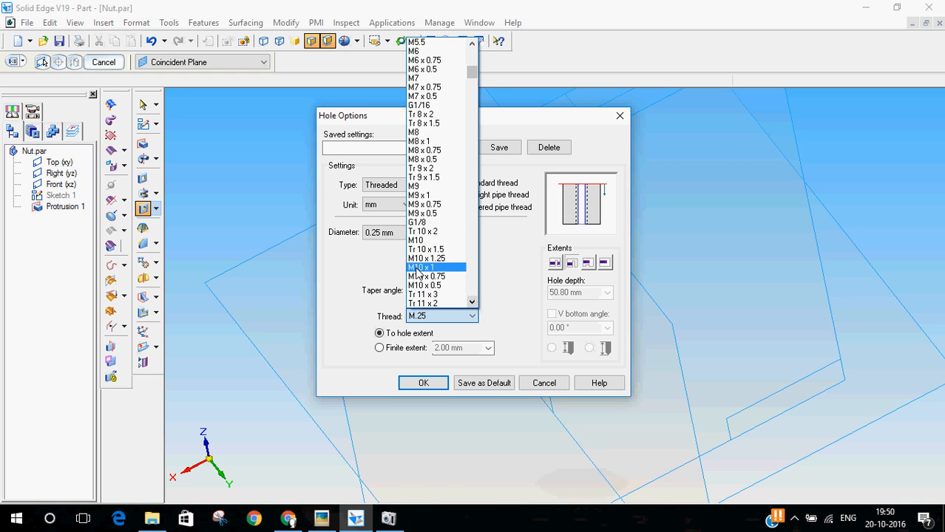
click(429, 245)
click(437, 388)
- Place the threaded hole at the centre of the hexagon's upper face and cut it down through the nut
click(575, 301)
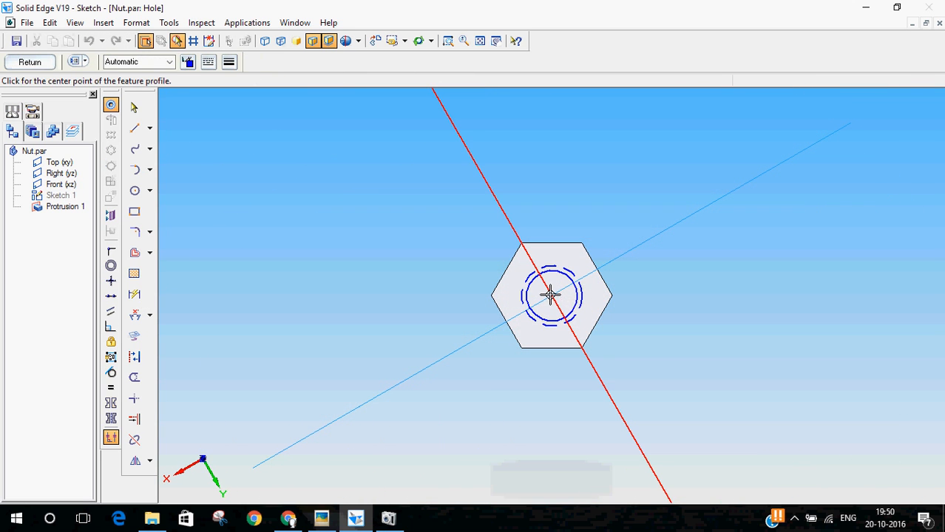
click(550, 295)
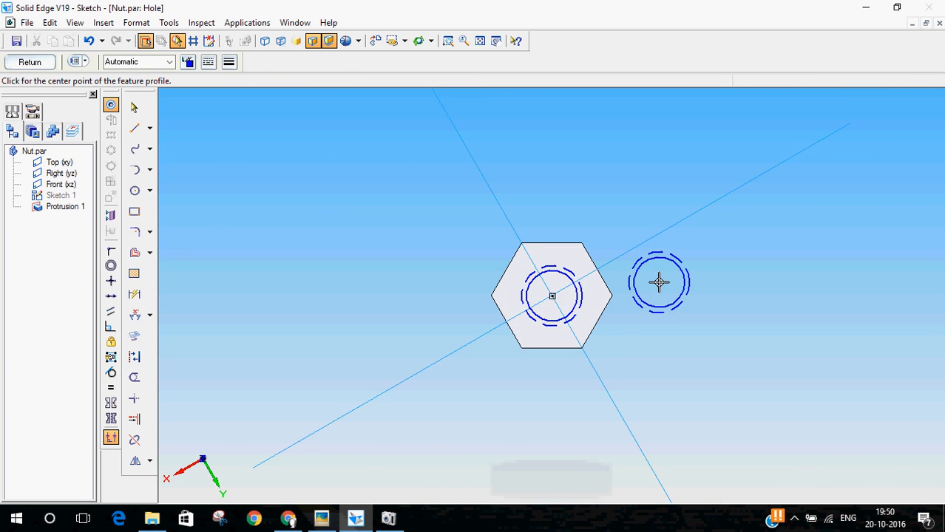
click(41, 65)
click(665, 380)
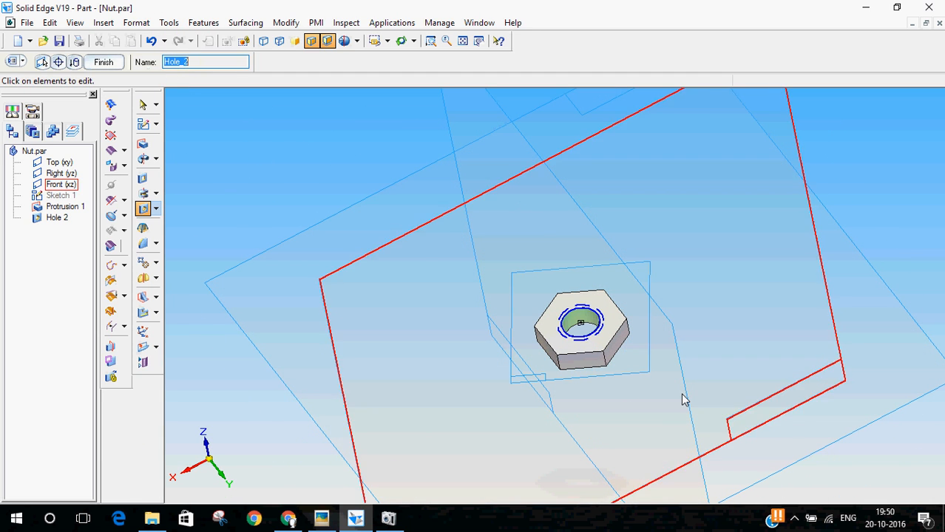
click(103, 63)
click(101, 61)
middle_drag(316, 238, 295, 222)
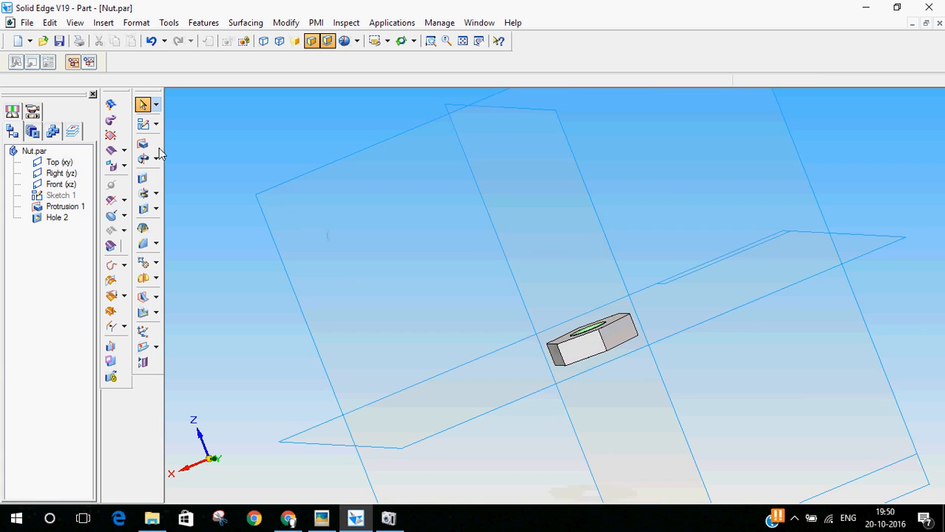
click(143, 124)
mouse_move(189, 203)
middle_down()
mouse_move(258, 290)
mouse_move(241, 309)
mouse_move(255, 275)
middle_up()
click(452, 122)
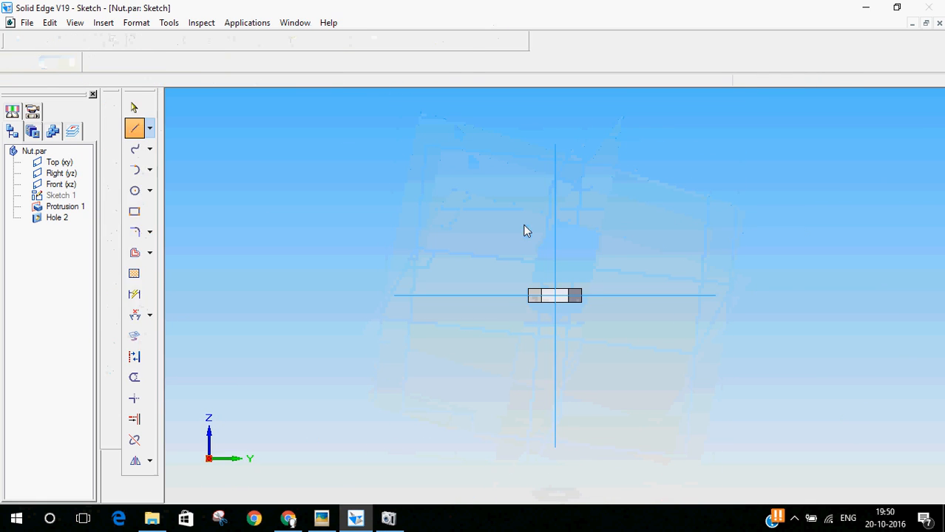
scroll(549, 333, up, 10)
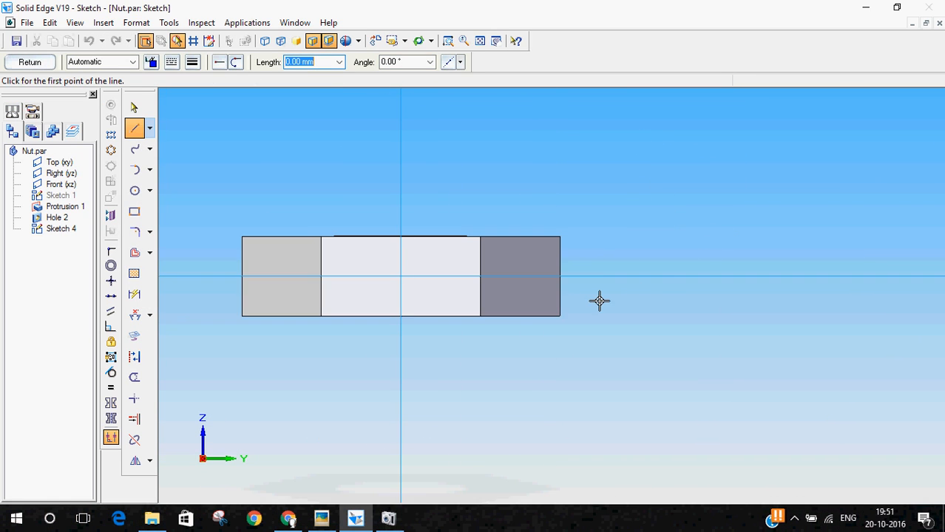
scroll(464, 256, up, 2)
scroll(384, 234, down, 3)
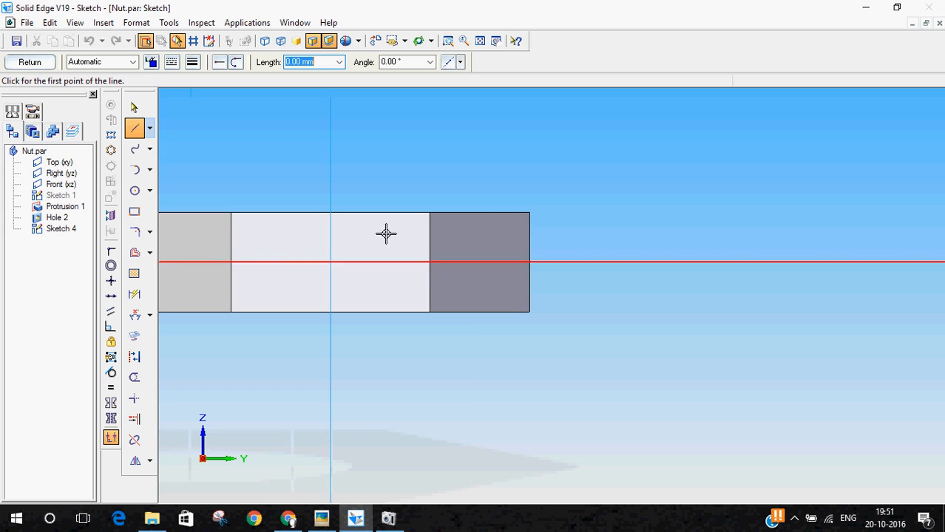
click(30, 64)
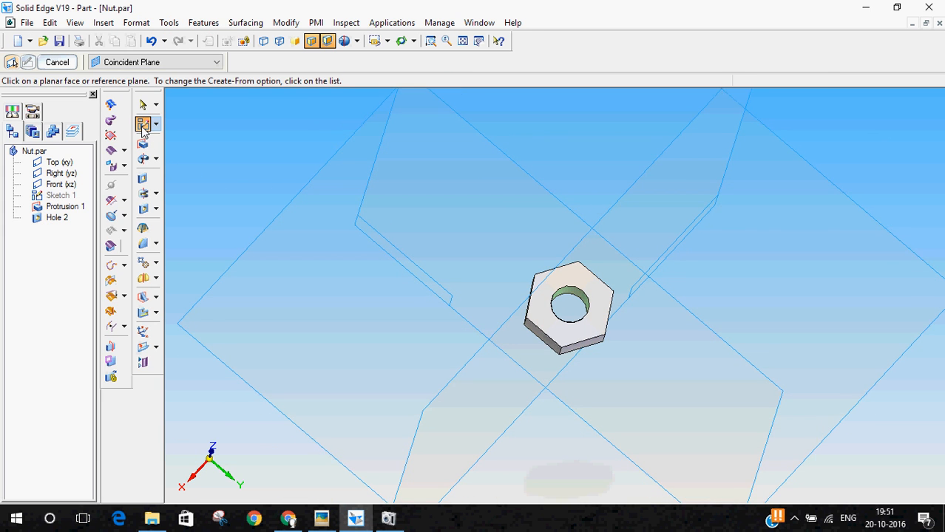
- Sketch a circle about 17.3 mm in diameter on the nut's upper face, centred on the hole and tangent to the hexagon's flats
click(596, 299)
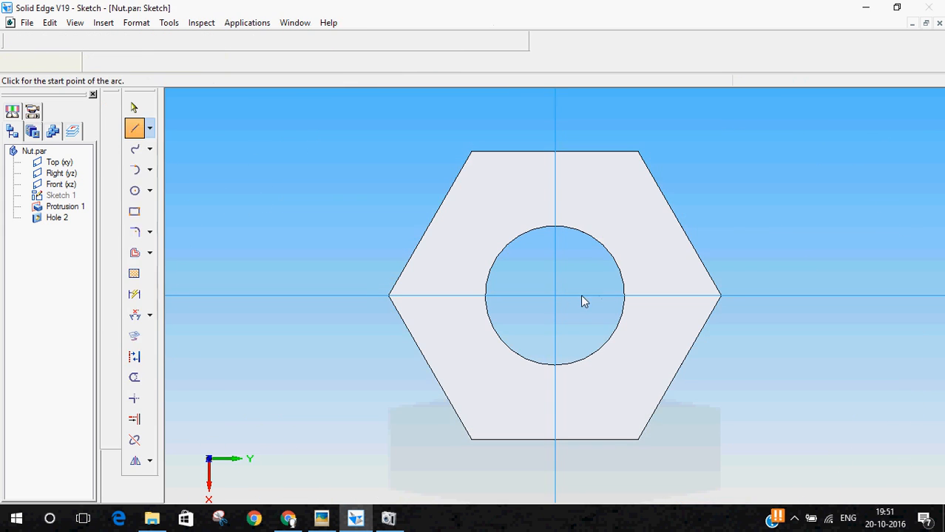
click(134, 191)
click(552, 296)
click(553, 151)
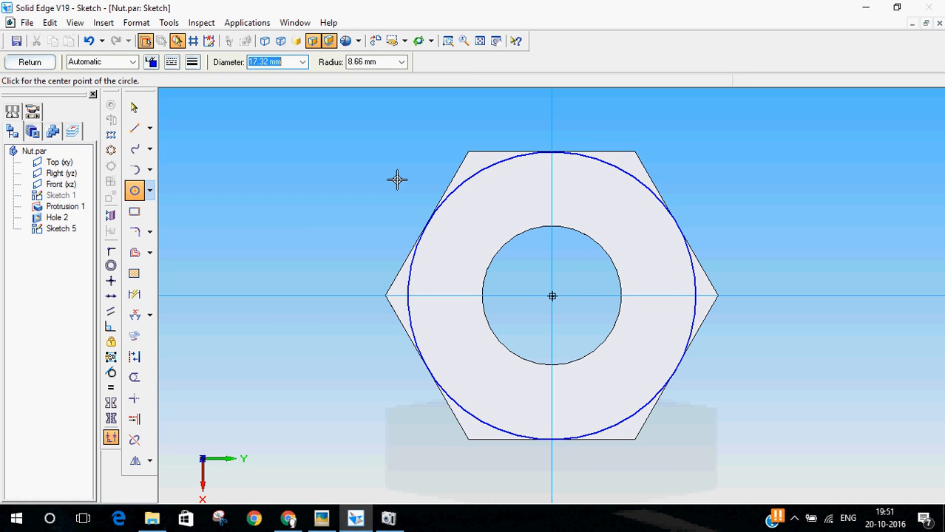
click(37, 64)
- Start a new sketch on the Right (yz) plane through the nut's axis
click(143, 123)
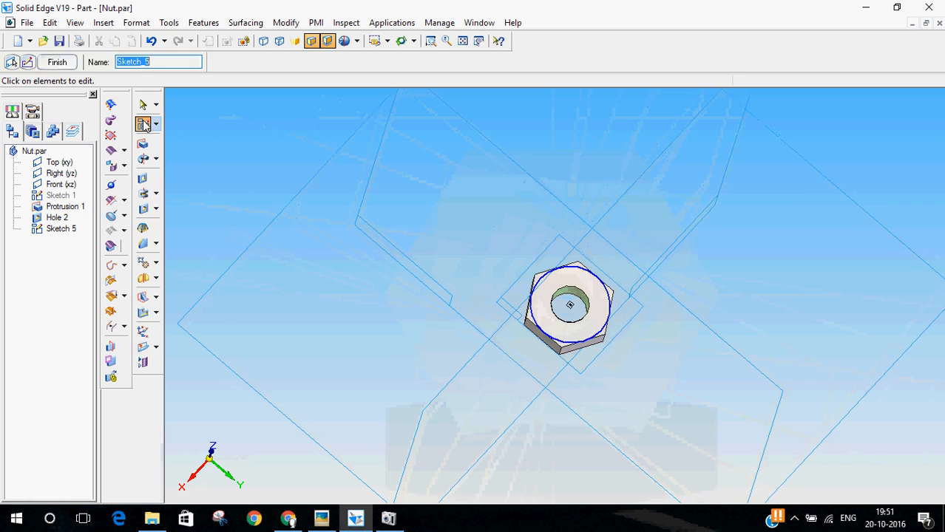
middle_drag(542, 191, 477, 283)
click(476, 215)
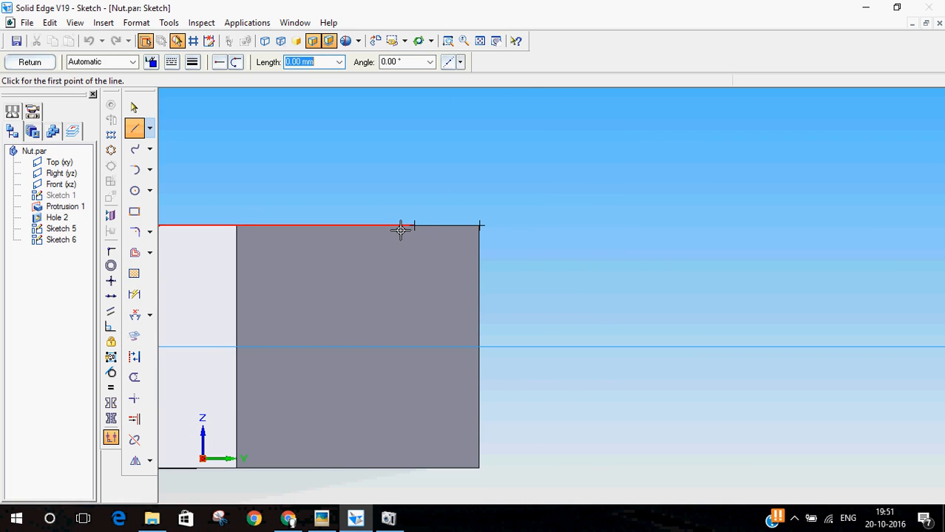
click(414, 225)
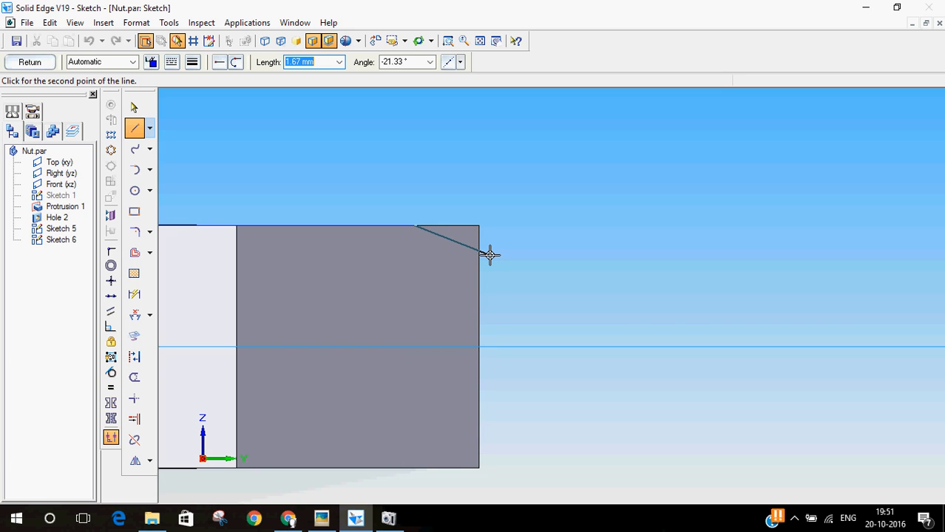
key(Return)
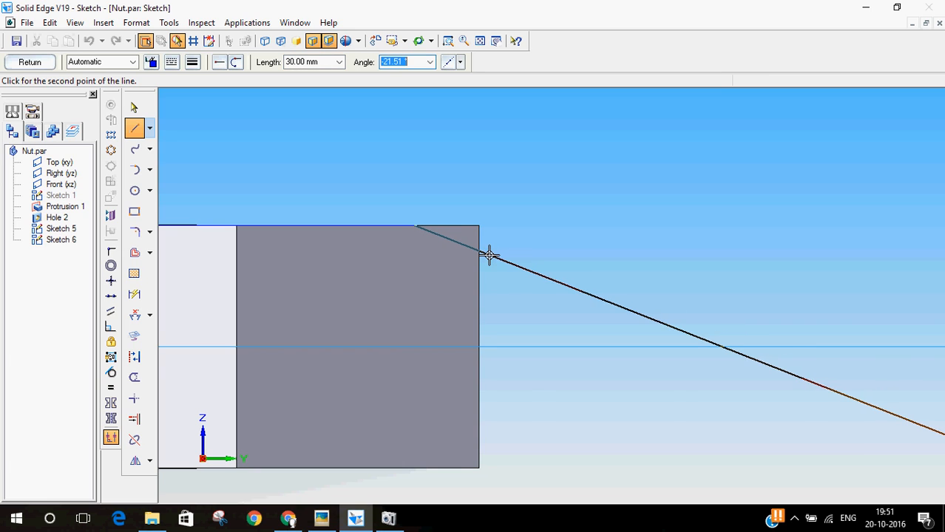
right_click(484, 249)
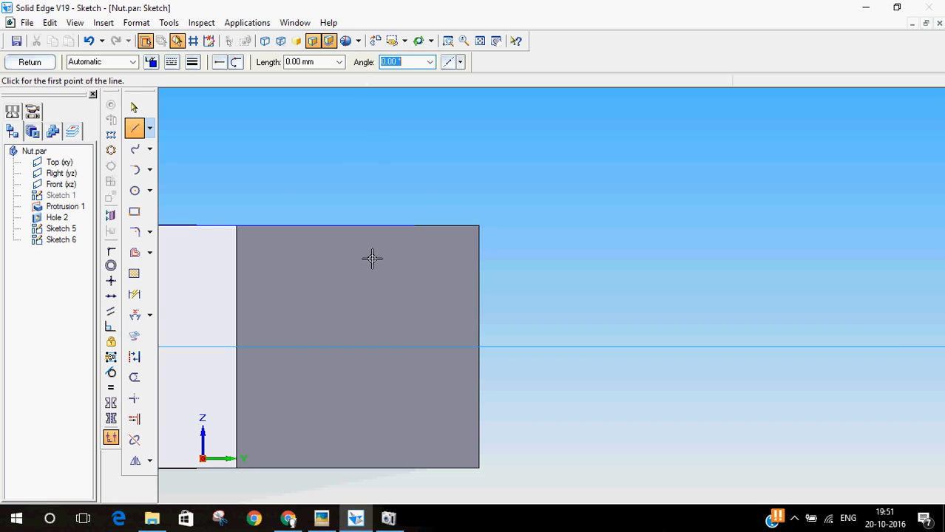
- Draw a closed four-sided profile over the nut's upper outer corner, with a line at -30° from the circle's edge to the side edge
click(411, 224)
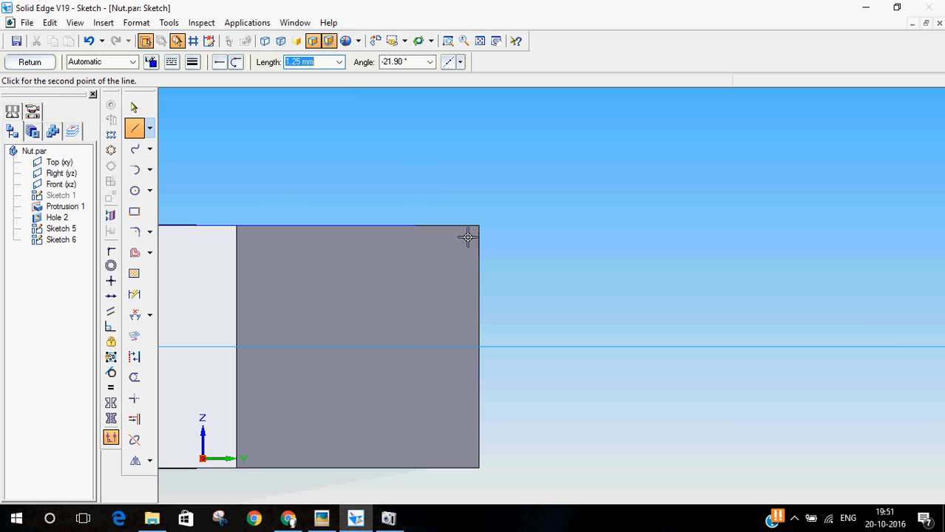
key(BackSpace)
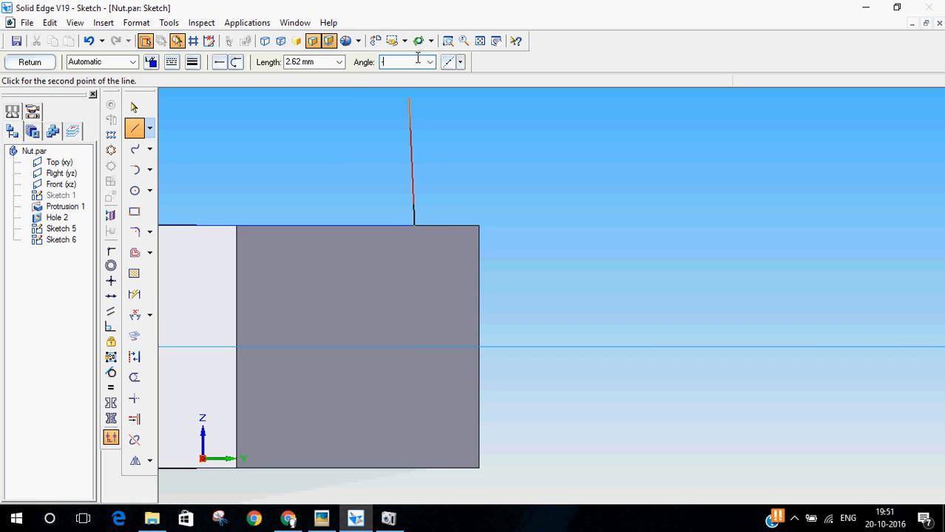
key(Tab)
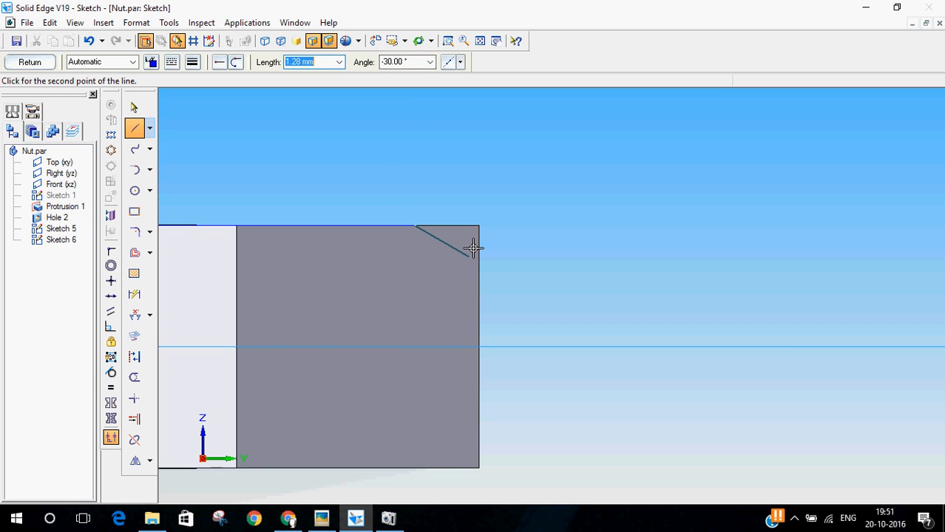
click(479, 272)
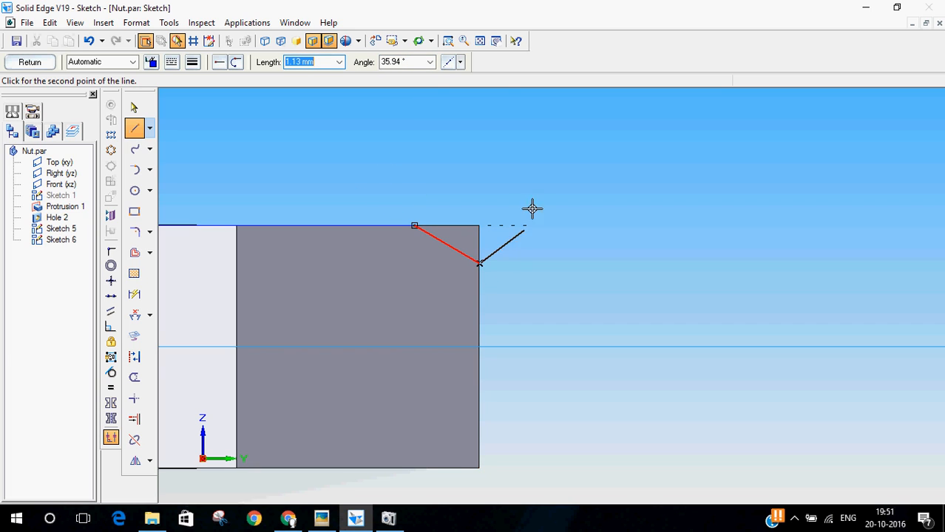
click(374, 161)
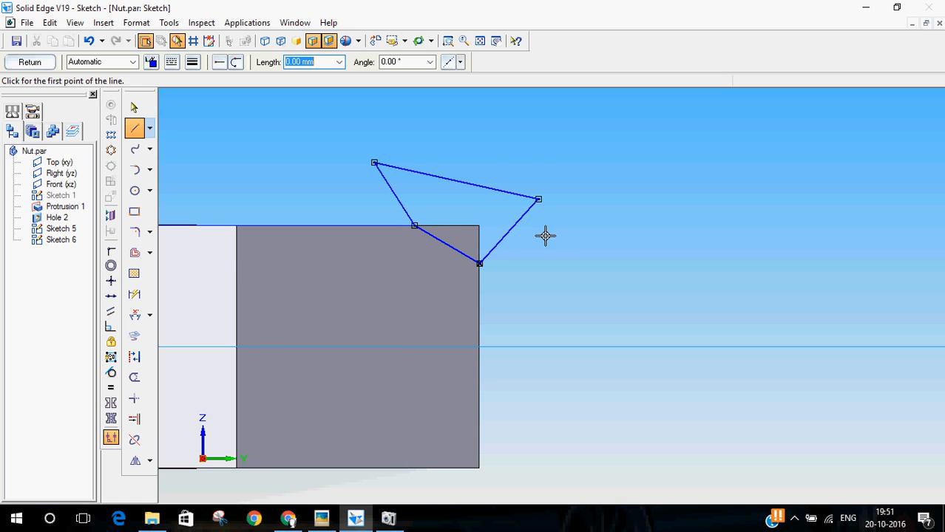
- Mirror the four-sided corner profile about the horizontal centre line onto the nut's lower corner
scroll(547, 235, down, 2)
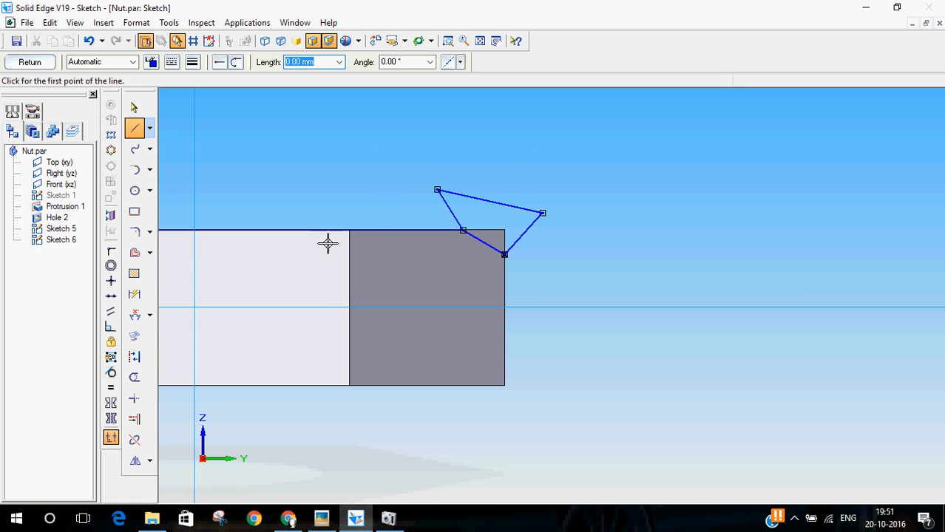
scroll(751, 245, down, 1)
click(135, 460)
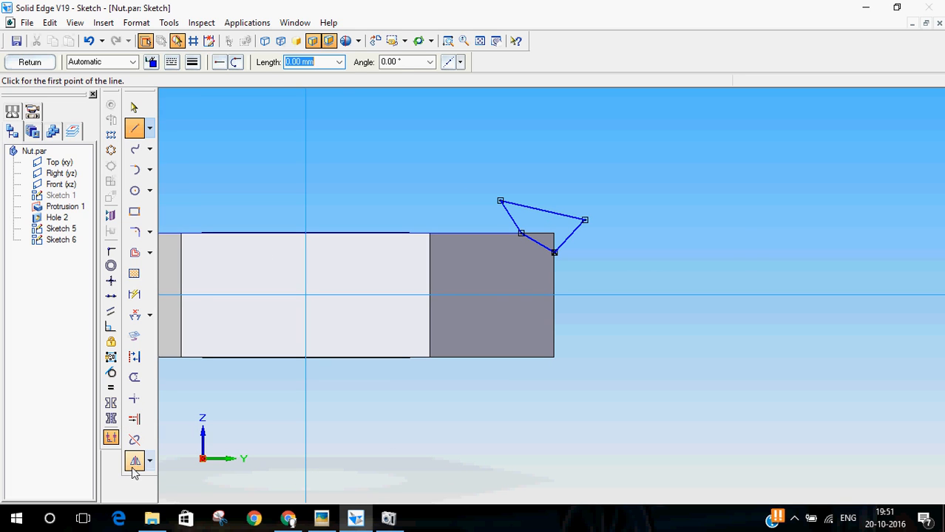
drag(476, 182, 615, 262)
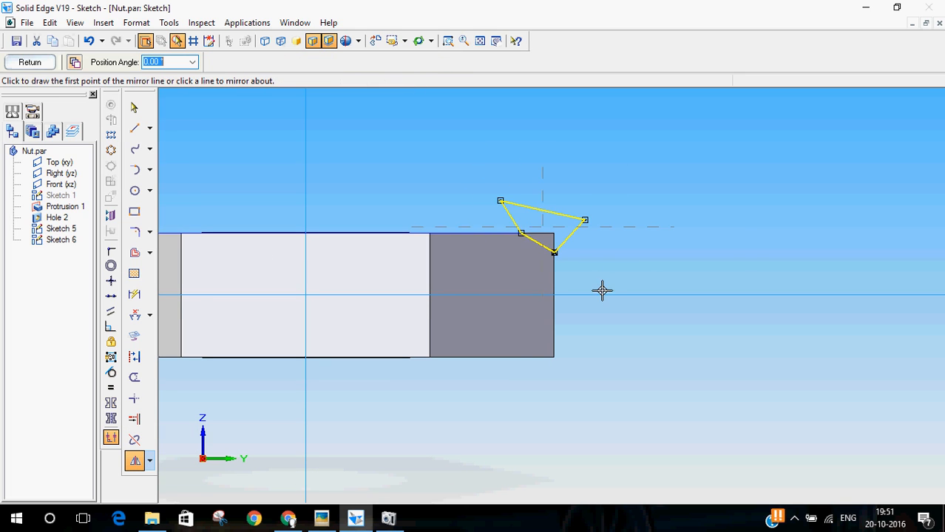
click(602, 296)
right_click(670, 177)
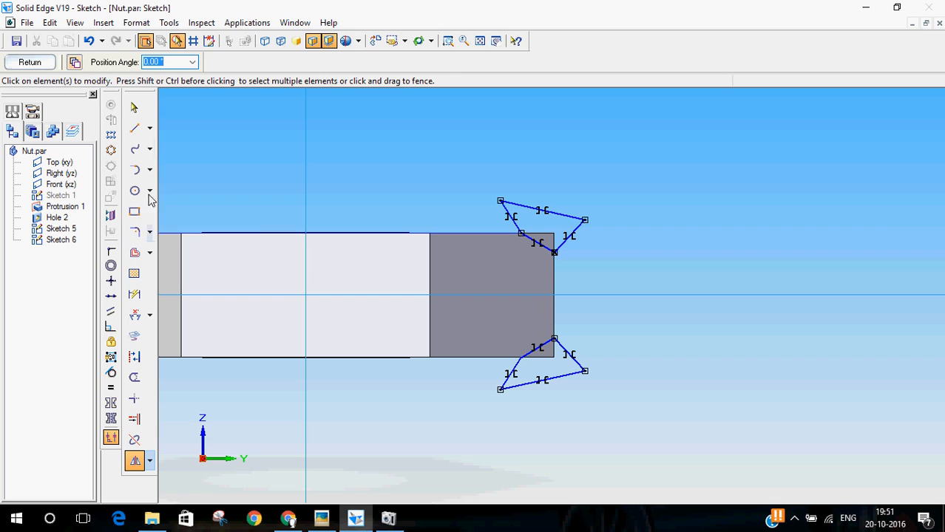
- Draw a vertical line along the nut's centre axis as the axis of revolution and close the sketch
click(134, 128)
click(306, 211)
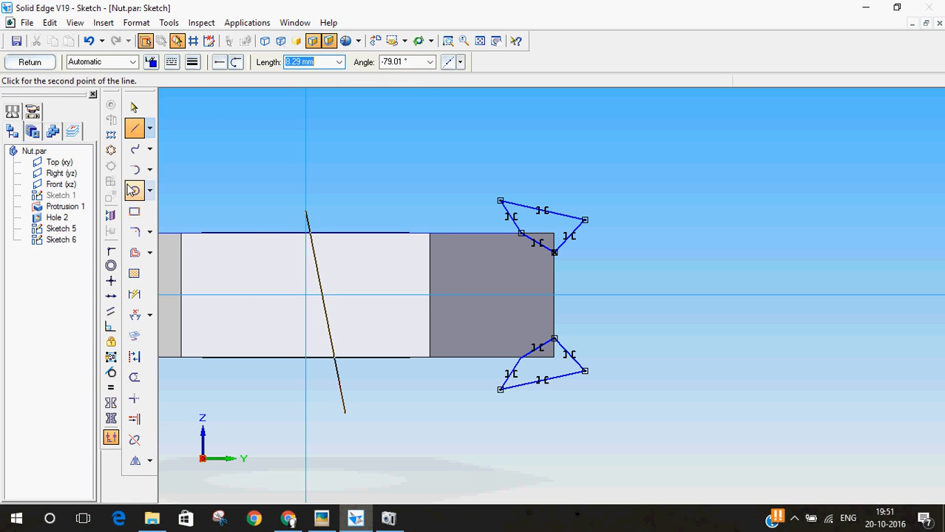
click(306, 422)
key(Escape)
click(23, 61)
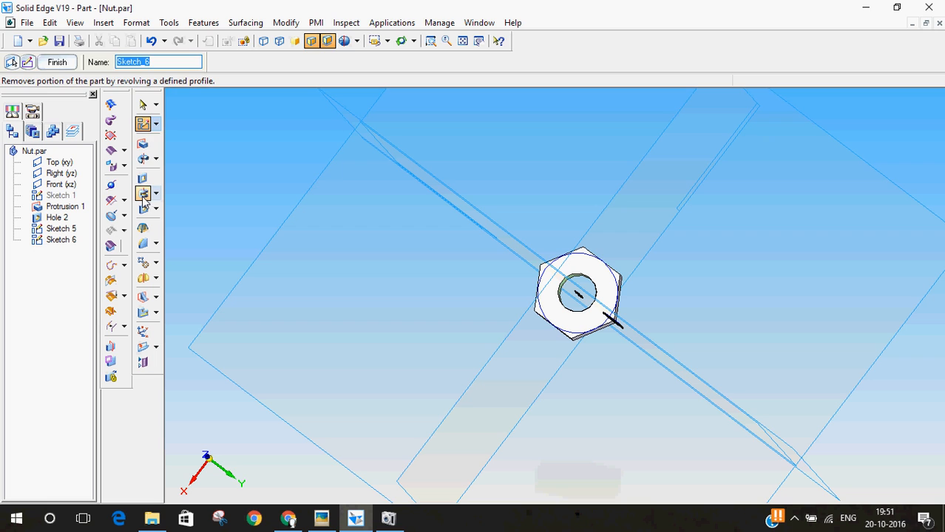
- Cut the upper and lower corner profiles with a Revolved Cutout of 360° around the sketched centre line
click(144, 194)
key(ctrl+i)
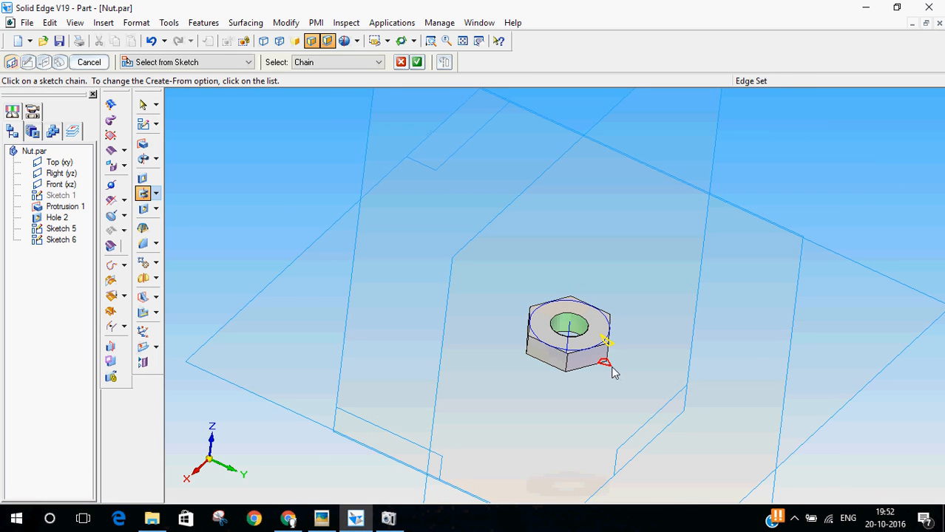
click(417, 63)
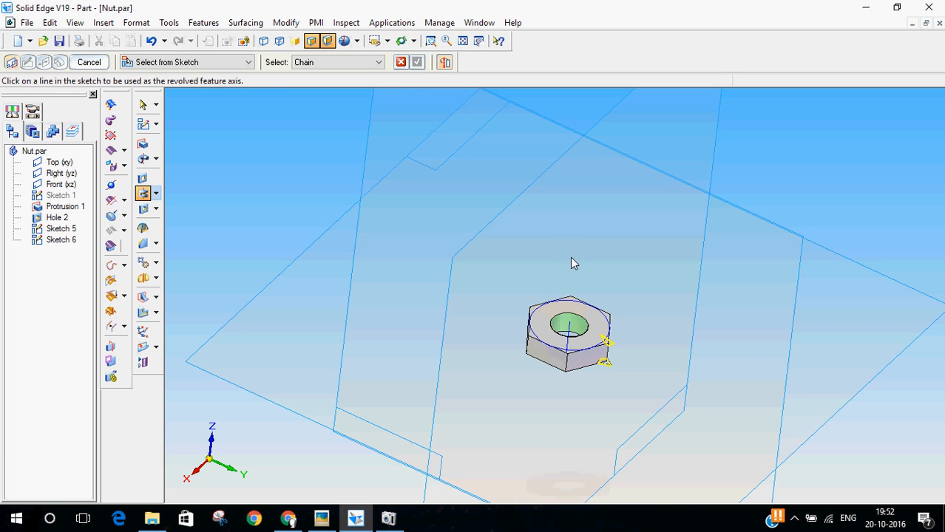
click(571, 332)
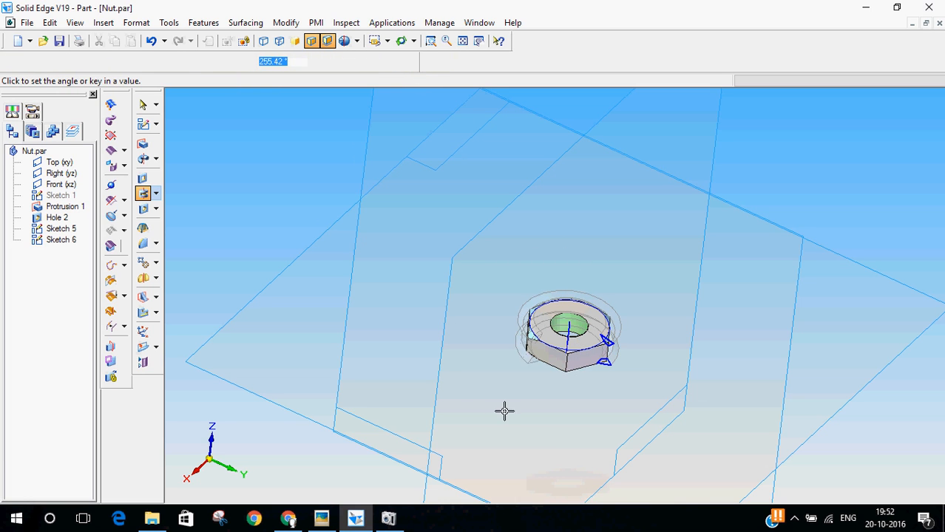
click(196, 63)
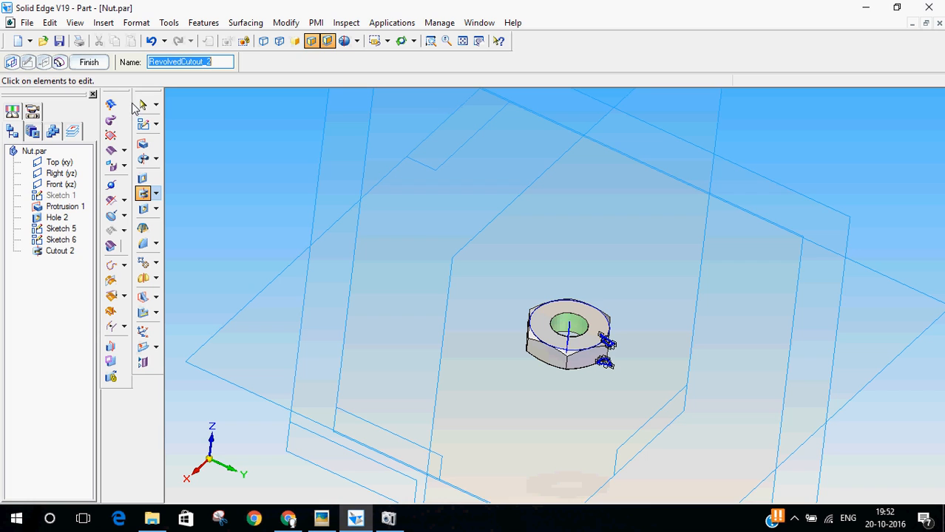
click(101, 65)
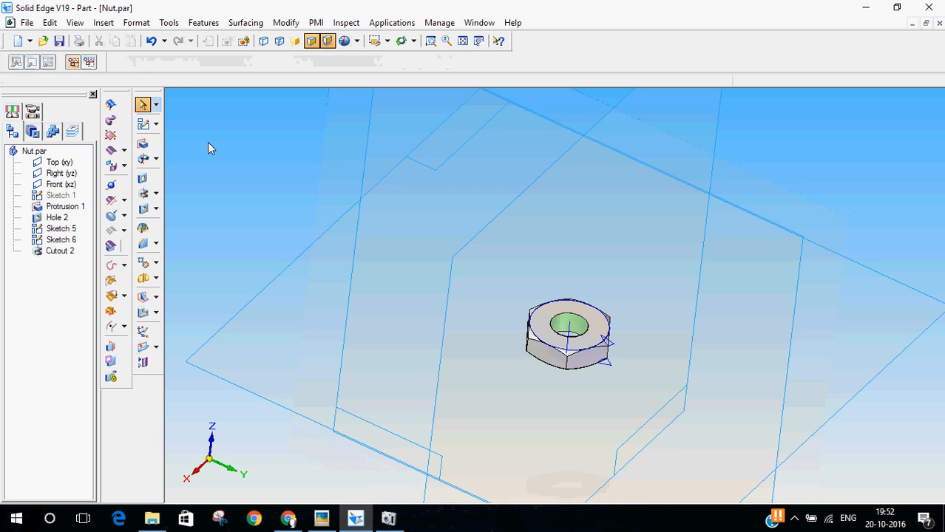
- Hide Sketch 6 and Sketch 5
right_click(68, 239)
click(107, 362)
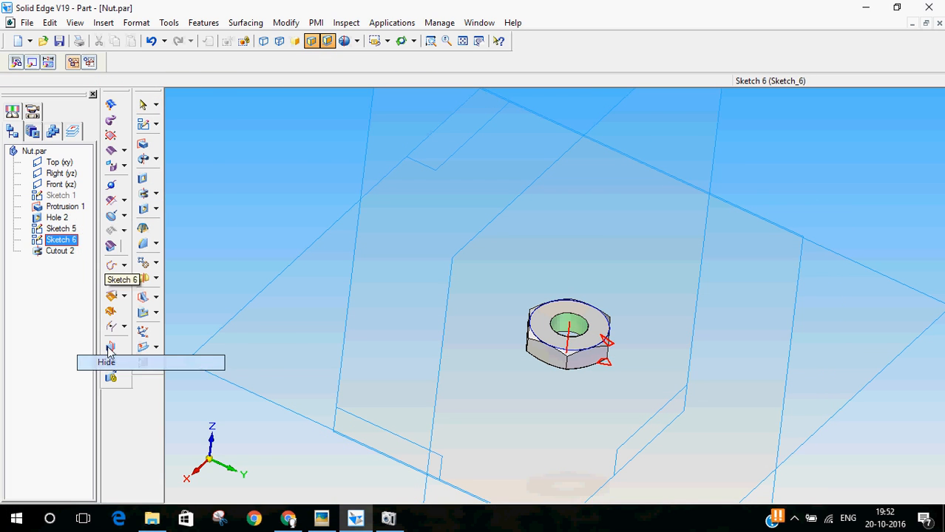
right_click(59, 228)
click(119, 360)
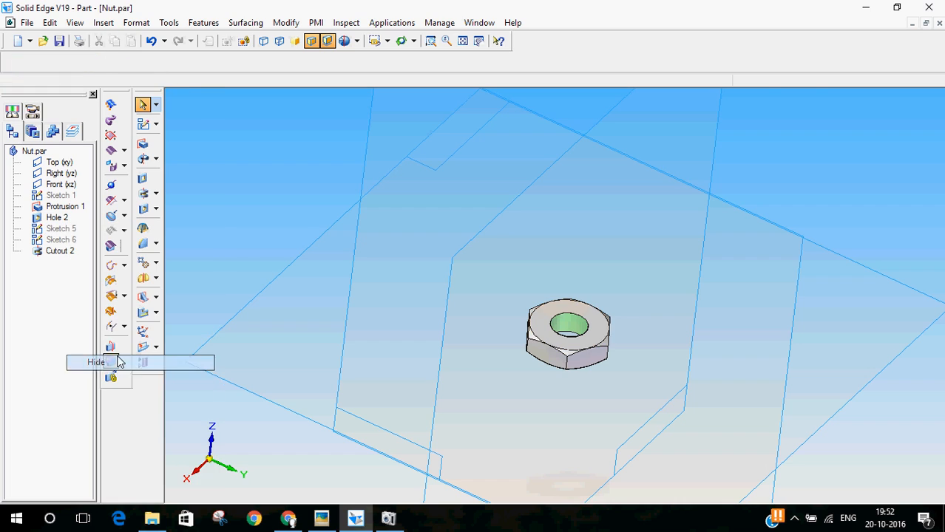
- Check the material assigned to the nut in the Material Table without changing it
mouse_move(430, 314)
middle_down()
mouse_move(412, 260)
mouse_move(403, 280)
mouse_move(428, 428)
mouse_move(328, 305)
mouse_move(306, 295)
mouse_move(341, 314)
mouse_move(406, 317)
mouse_move(437, 338)
mouse_move(232, 175)
mouse_move(157, 18)
middle_up()
click(168, 23)
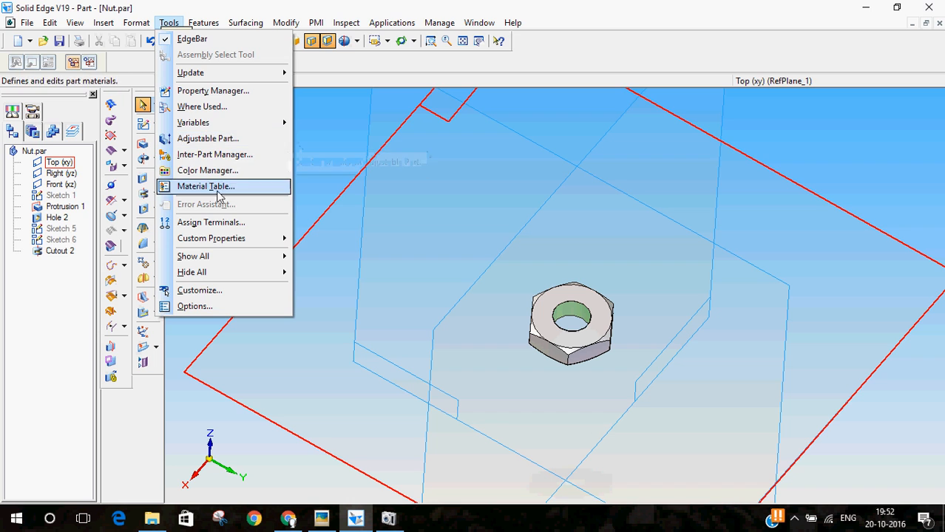
click(220, 186)
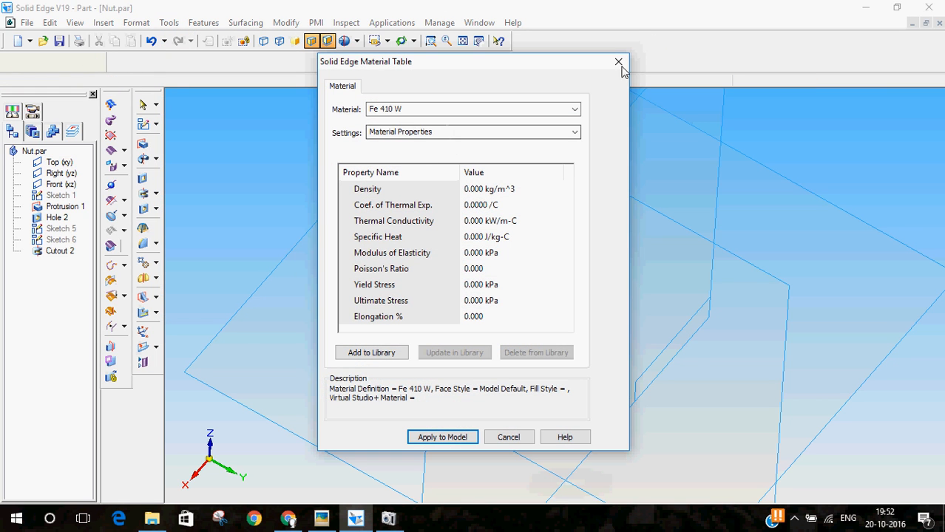
click(619, 62)
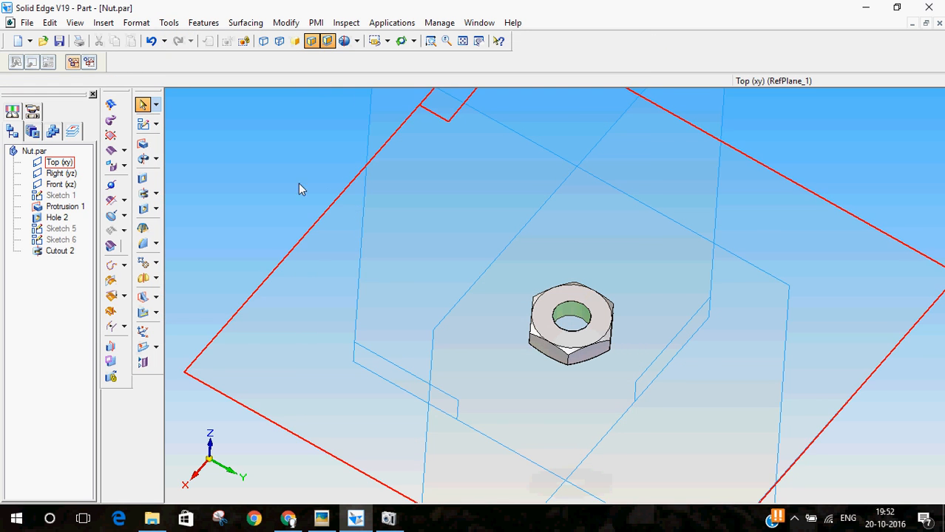
- Save the modified nut as a separate part named Lock_Nut.par in the Plummer Block folder
click(27, 24)
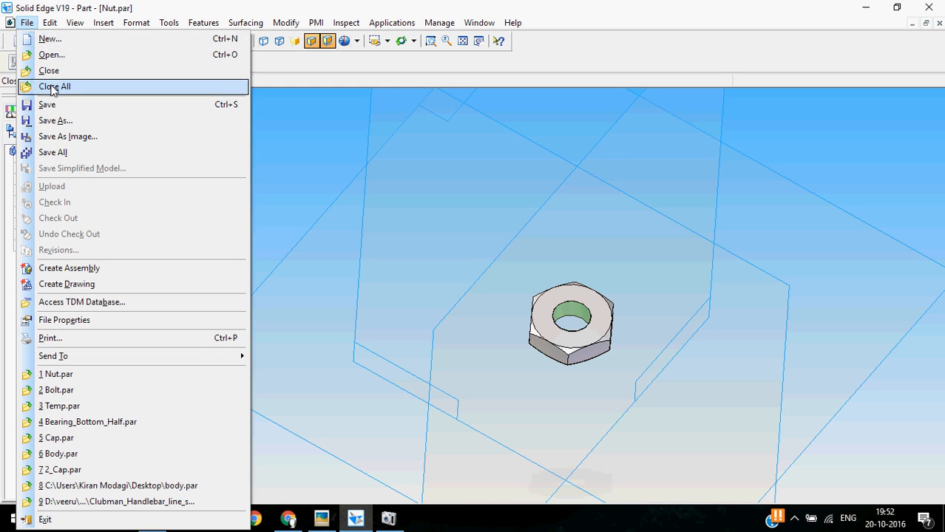
click(55, 121)
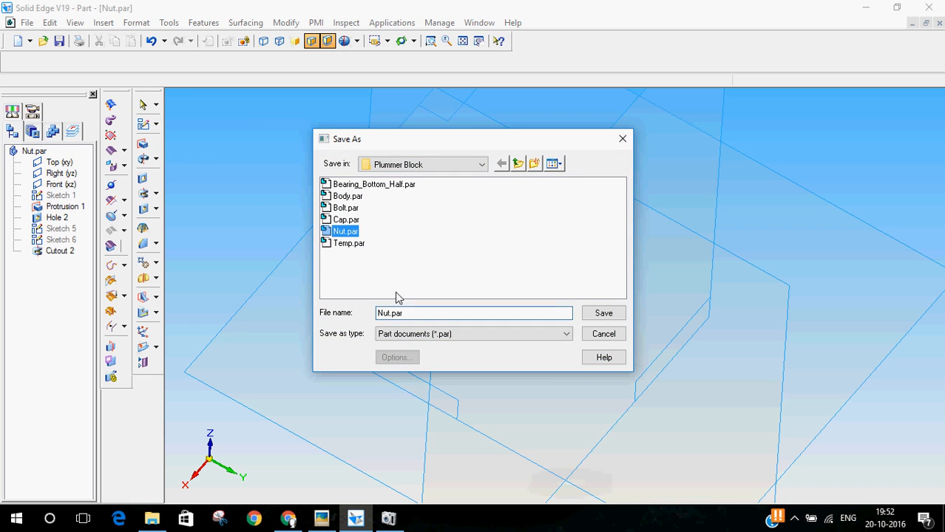
click(378, 314)
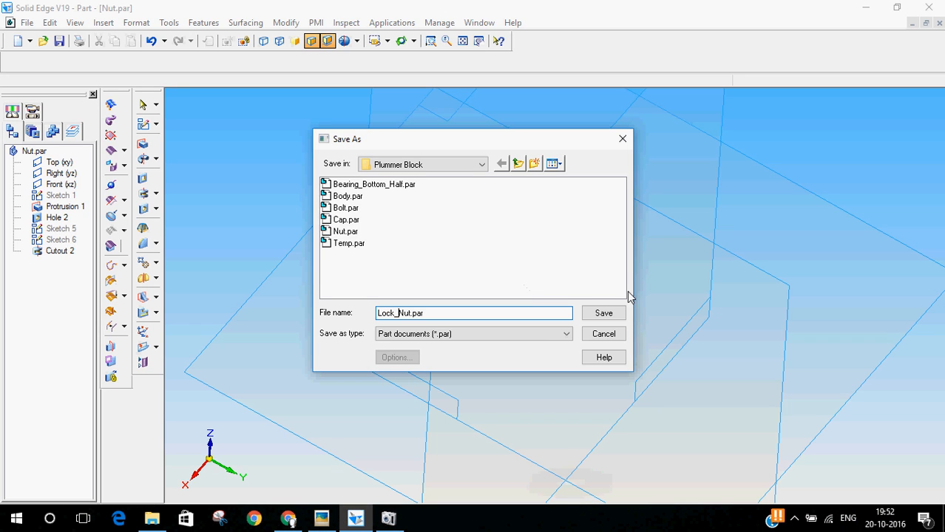
click(604, 313)
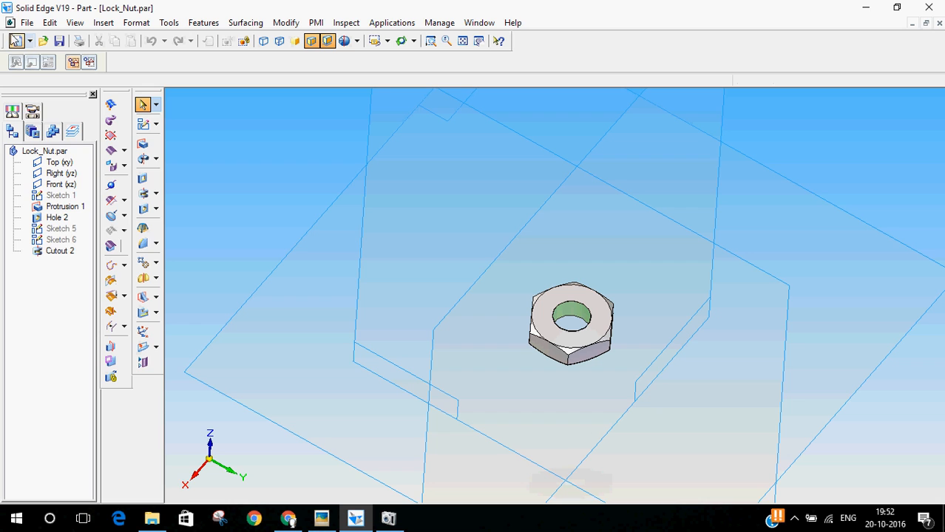
- Set the title in the part's file properties to LOCK NUT M10
click(27, 23)
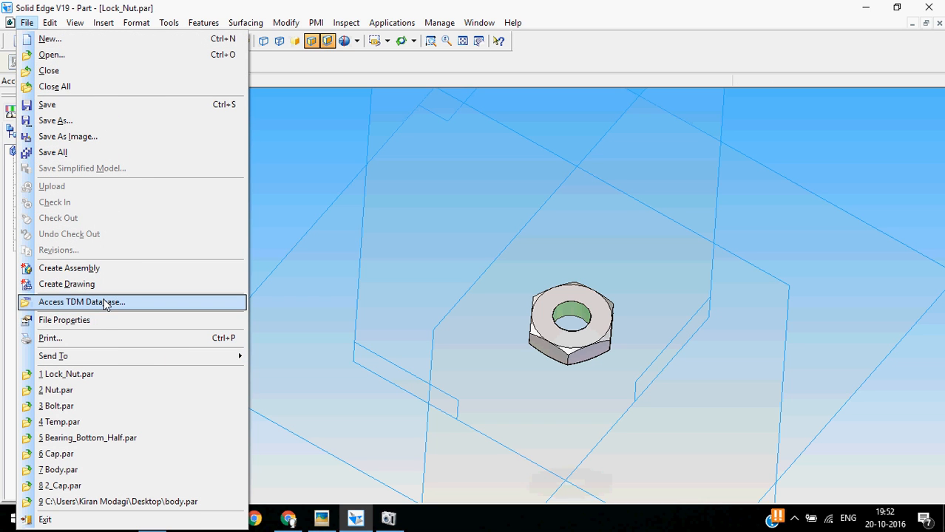
click(90, 321)
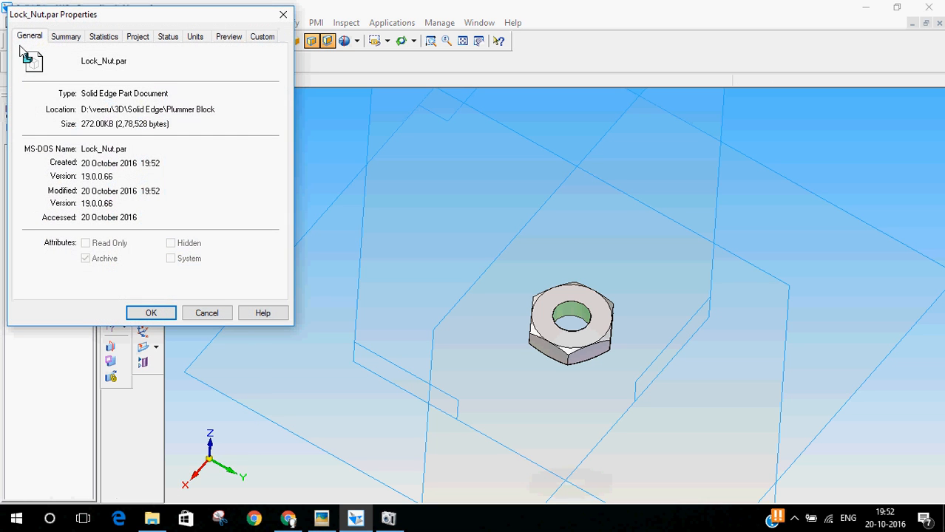
click(65, 38)
click(77, 59)
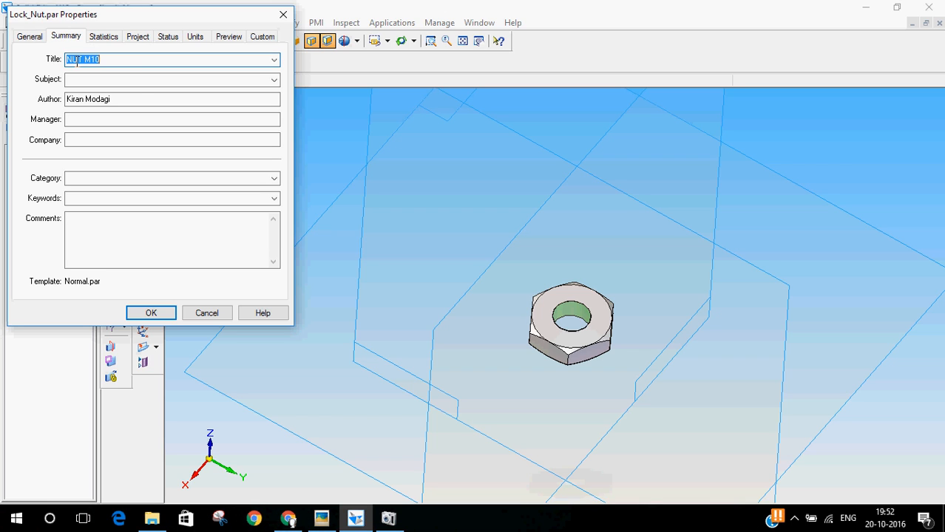
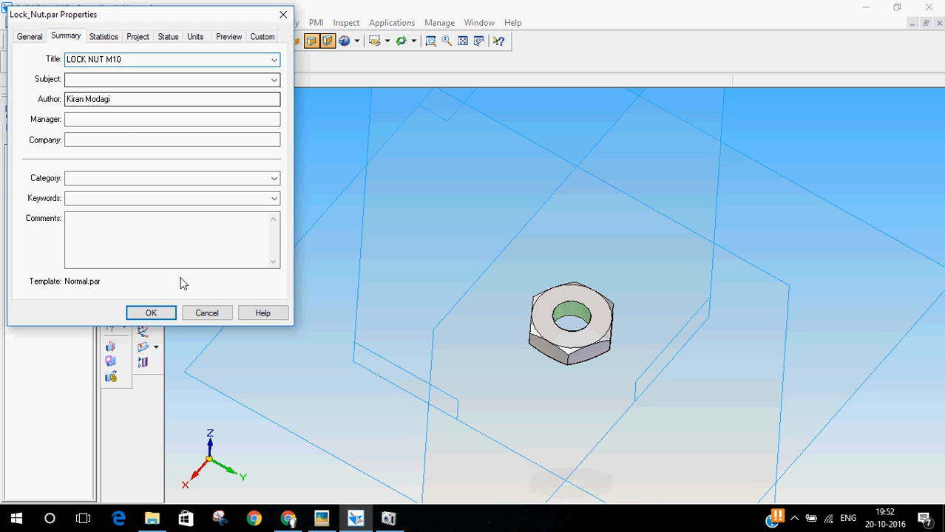
click(160, 315)
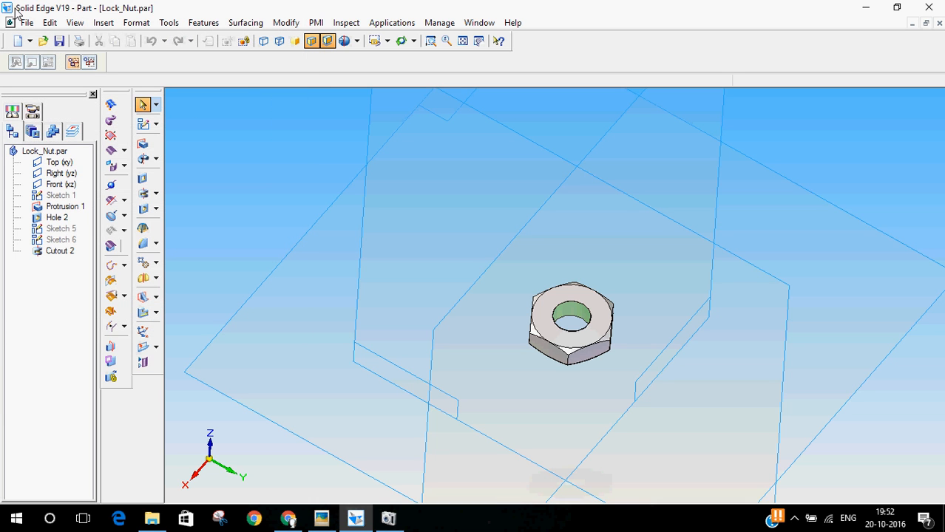
- Save the lock nut part and close its document
click(29, 23)
click(57, 104)
click(939, 23)
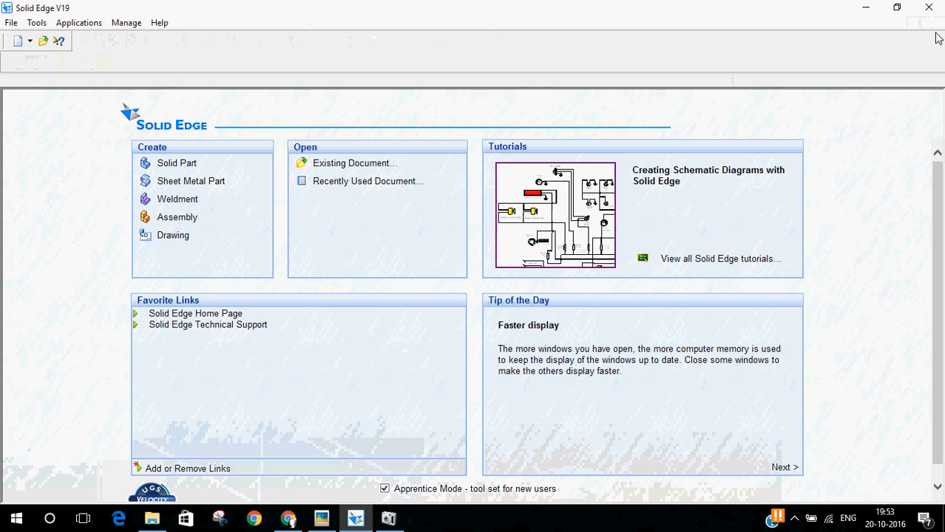
- Examine the scanned drawing in the photo viewer for the shaft's diameter and the body's dimensions
click(322, 518)
scroll(193, 281, up, 3)
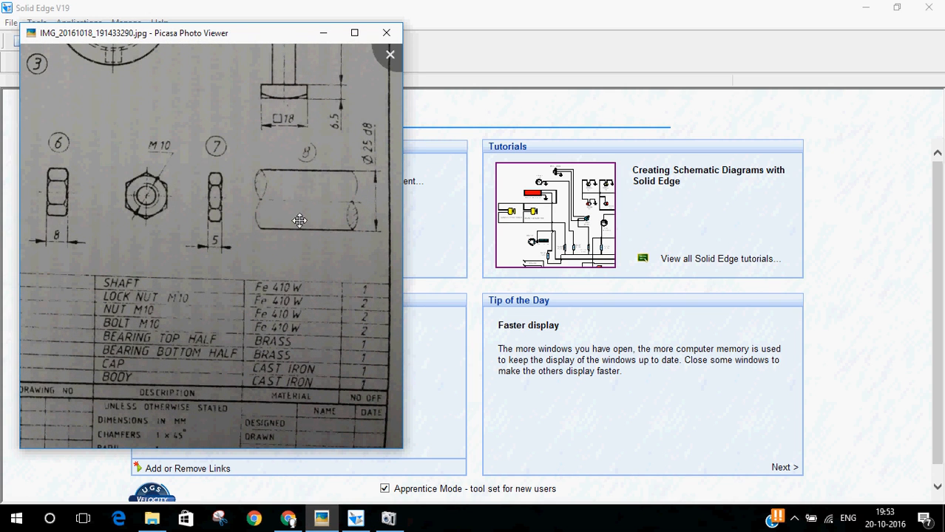
scroll(270, 240, up, 2)
scroll(311, 218, down, 2)
scroll(319, 208, down, 3)
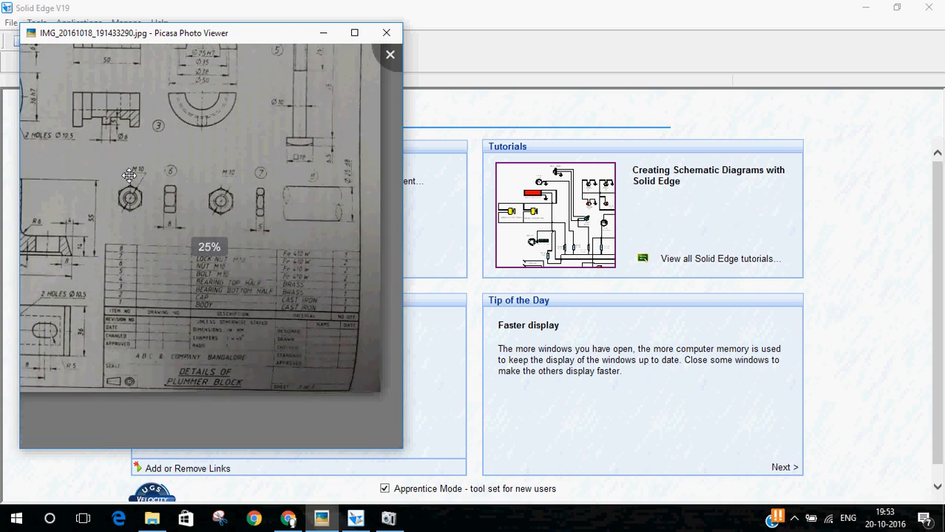
scroll(275, 225, up, 3)
drag(274, 225, 299, 188)
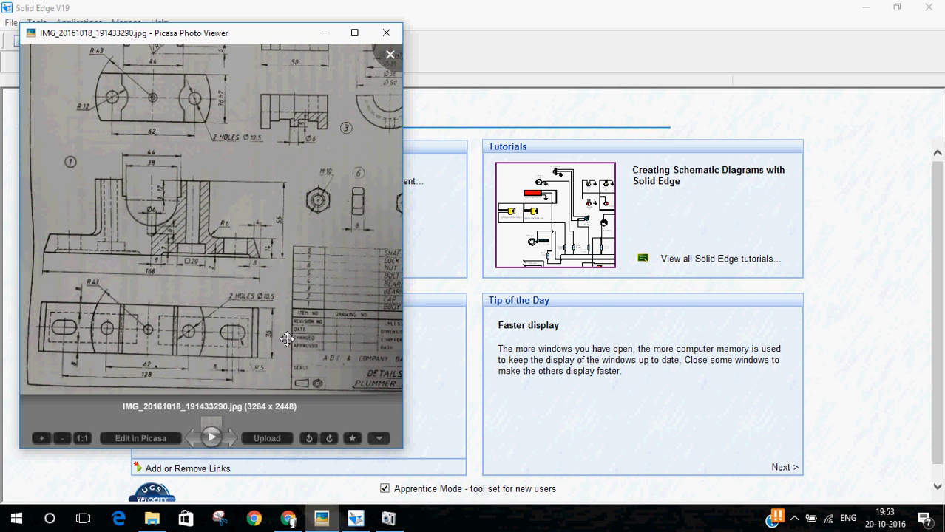
scroll(287, 339, down, 3)
scroll(271, 360, up, 3)
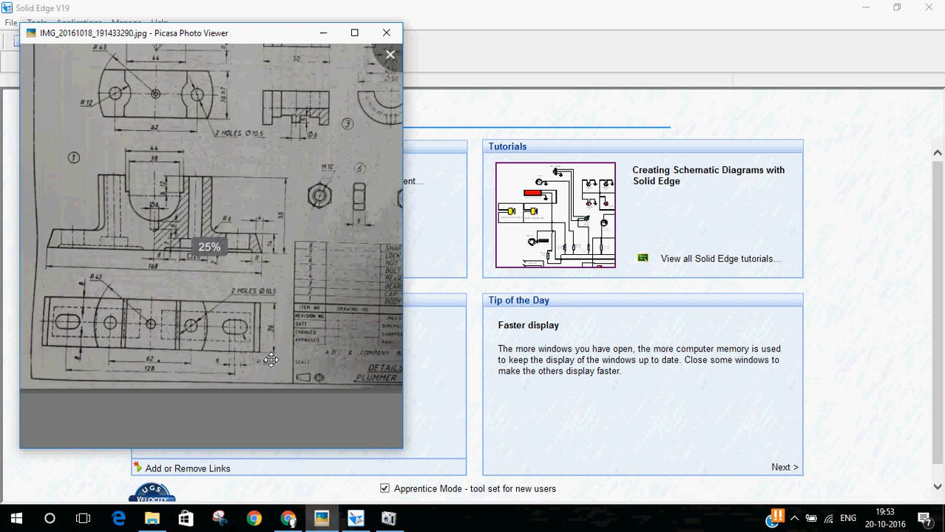
scroll(270, 360, up, 4)
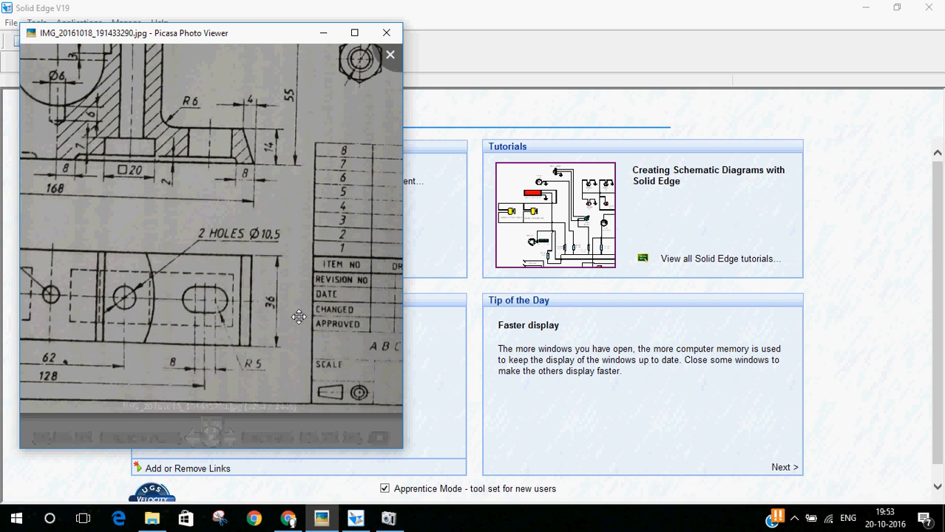
click(603, 6)
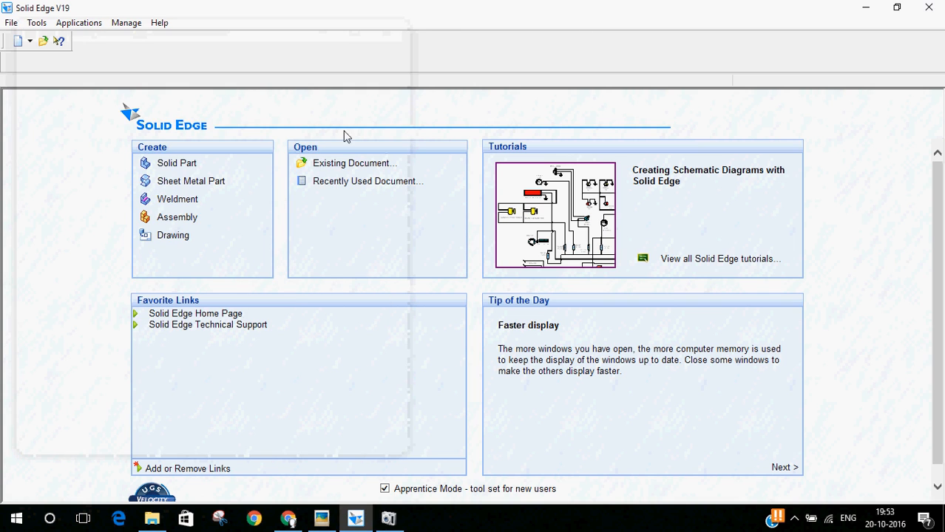
- Create a new solid part and sketch a 25 mm diameter circle centred on the origin of the Front (xz) plane
click(176, 163)
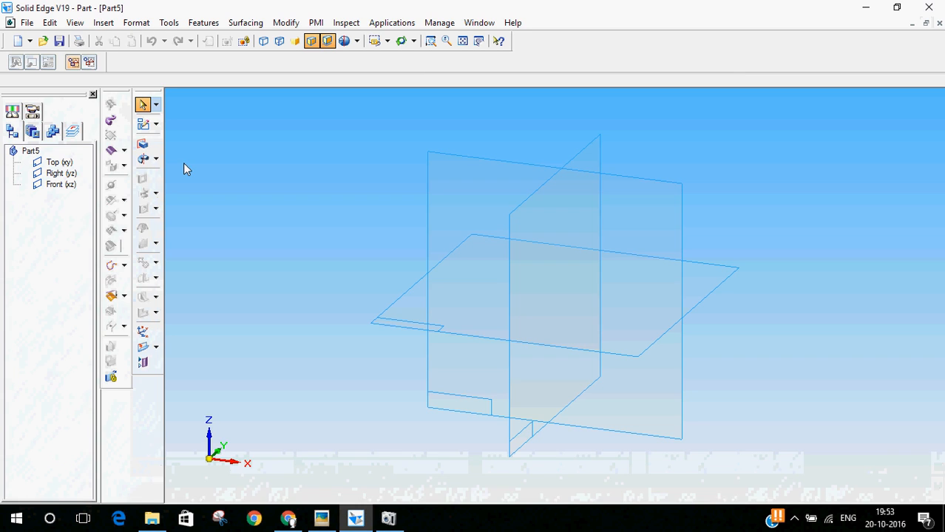
click(142, 123)
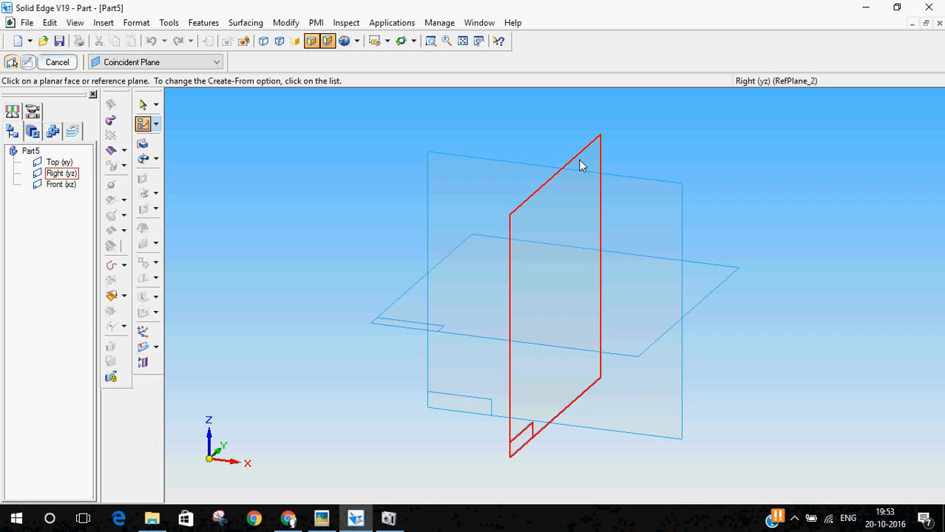
click(672, 198)
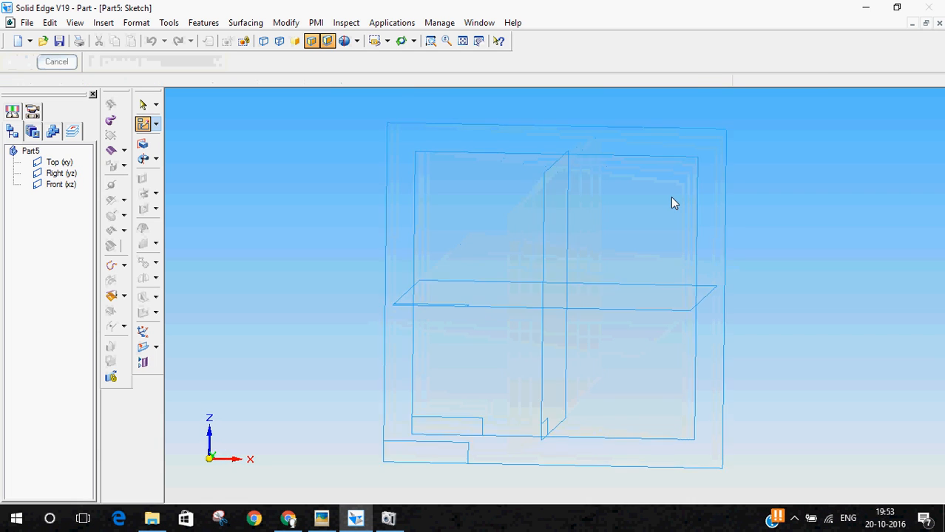
click(134, 190)
click(552, 296)
text(2)
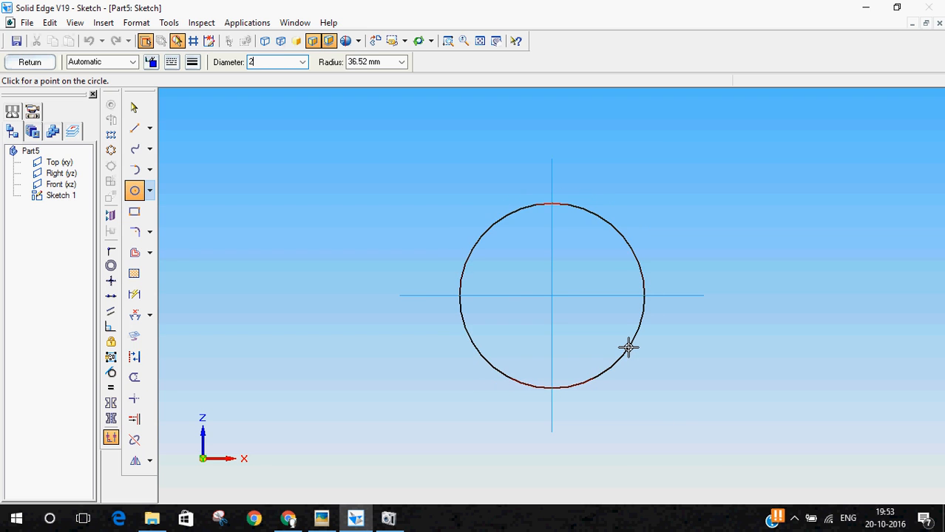
text(5)
key(Return)
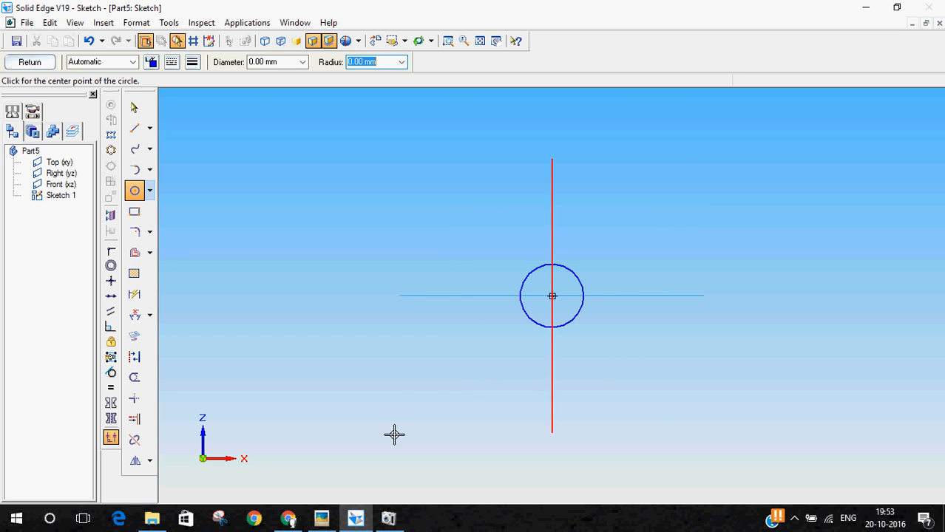
- Check the shaft in the scanned drawing, close the sketch and protrude the circle 50 mm with symmetric extent
click(323, 516)
mouse_move(253, 212)
mouse_down()
mouse_move(136, 291)
mouse_move(127, 258)
mouse_up()
drag(279, 263, 183, 287)
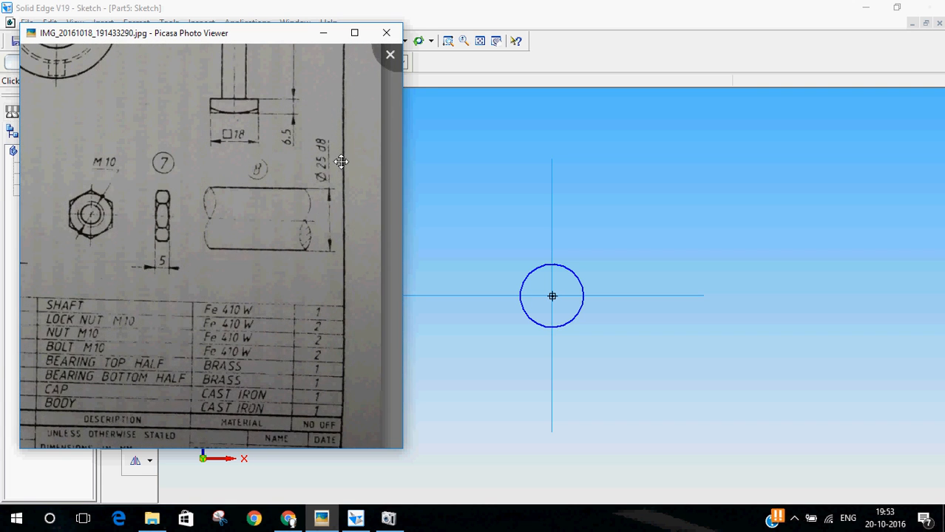
click(589, 6)
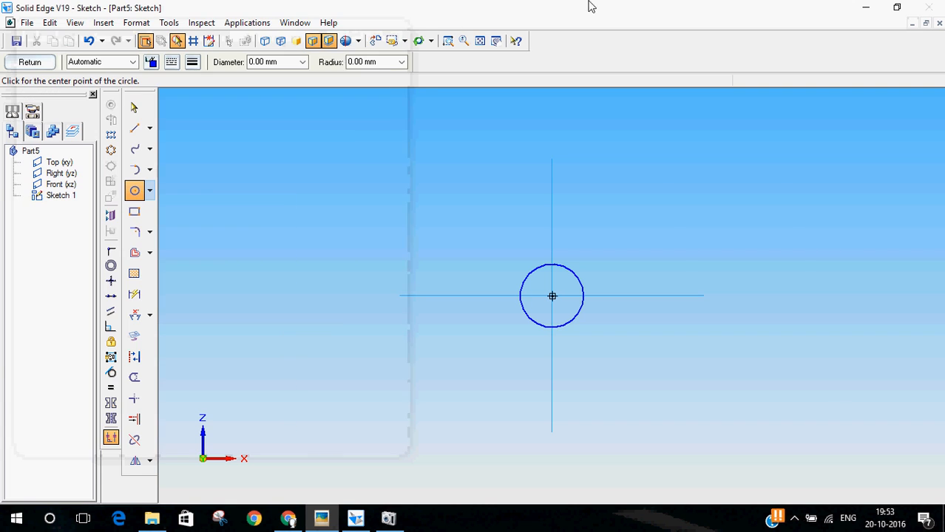
click(22, 64)
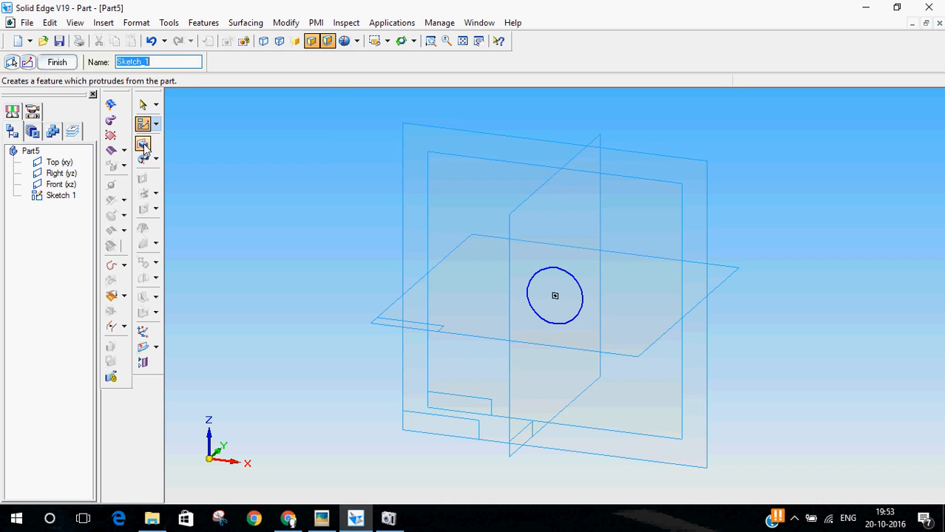
click(143, 144)
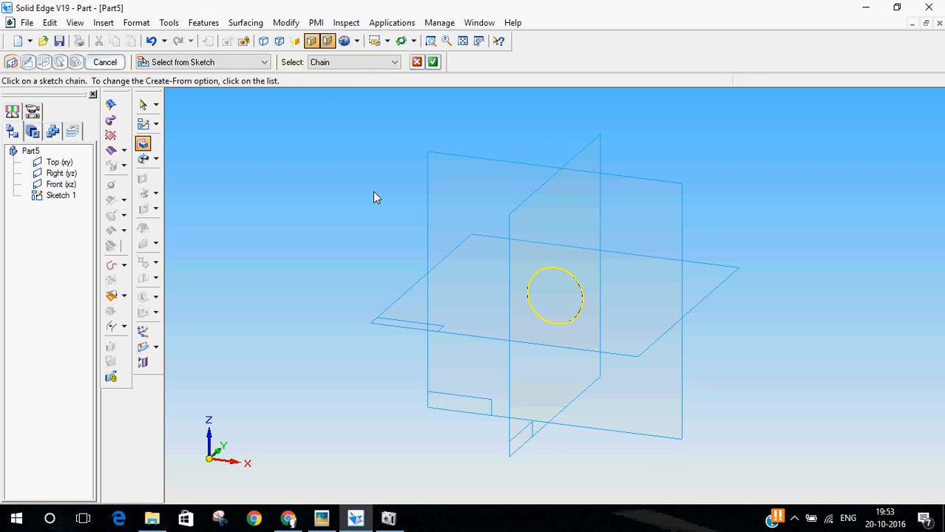
click(433, 63)
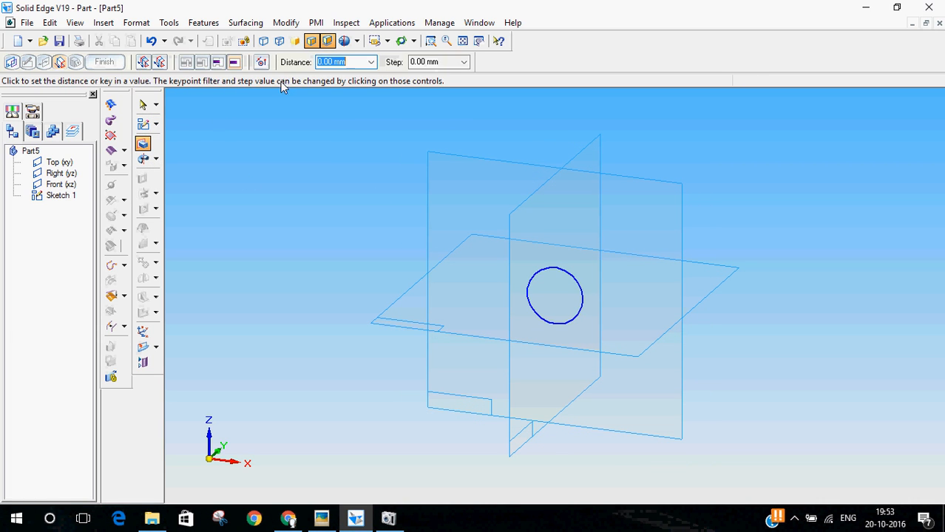
click(159, 63)
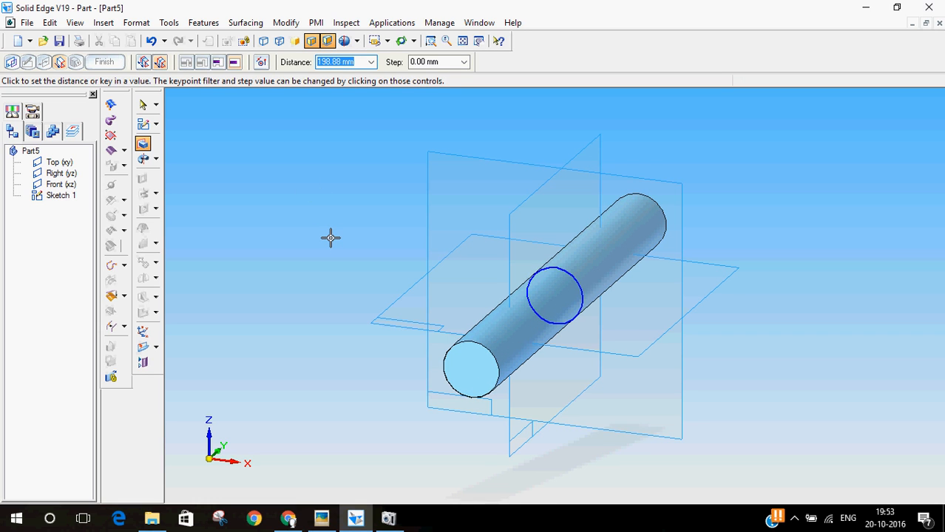
text(50)
key(Return)
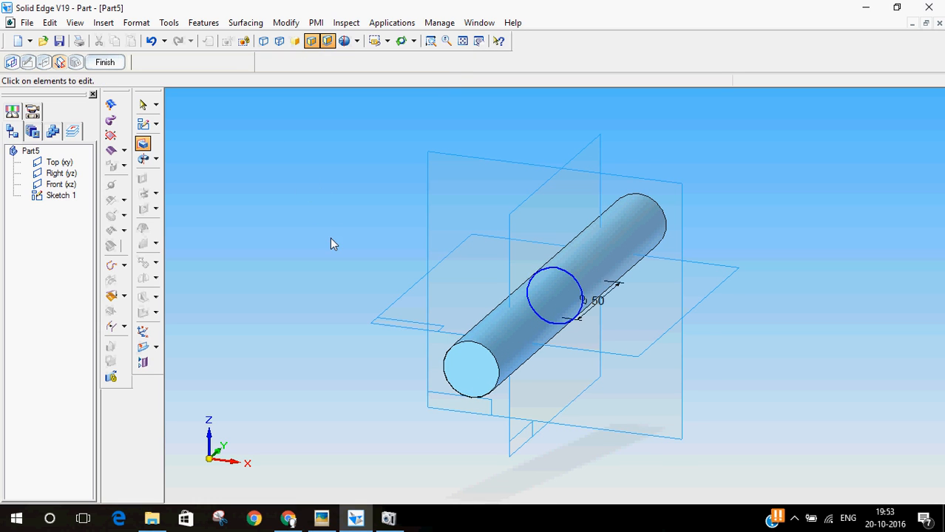
click(120, 62)
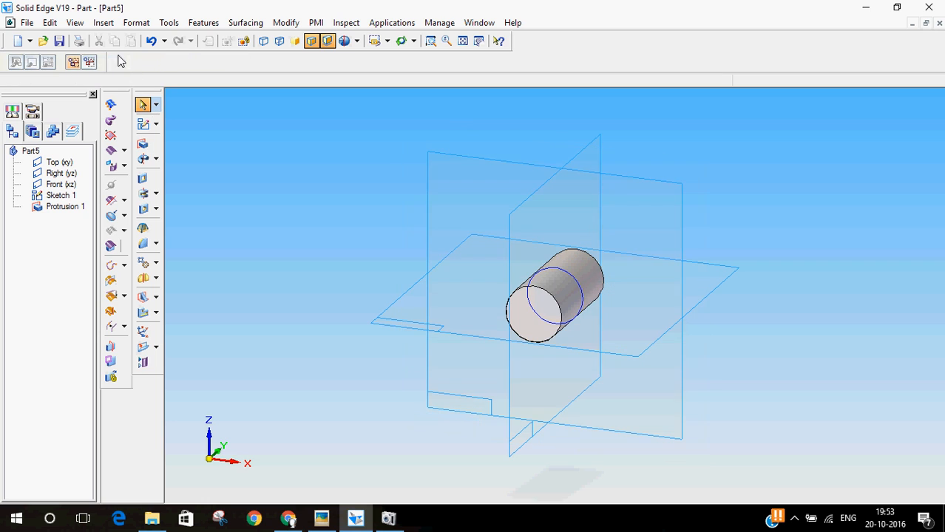
- Hide Sketch 1 and apply the material Fe 410 W to the shaft
right_click(62, 197)
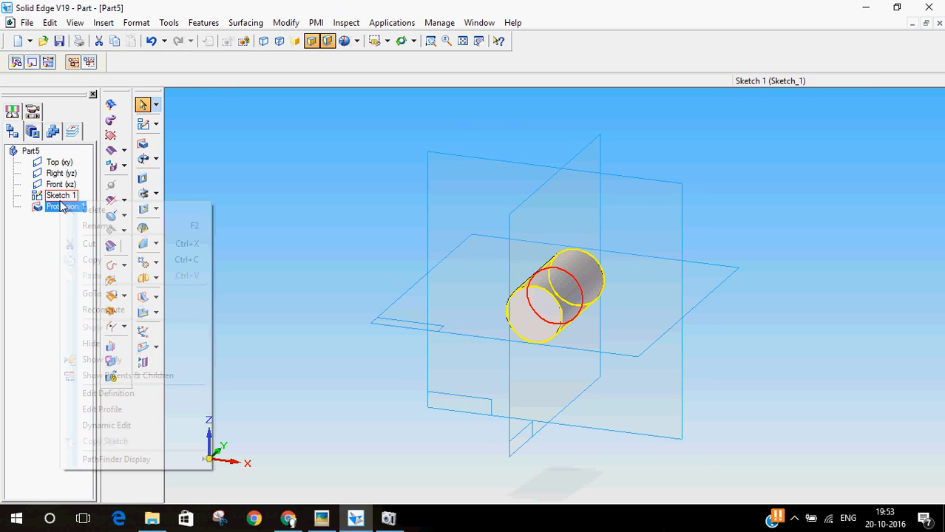
click(92, 337)
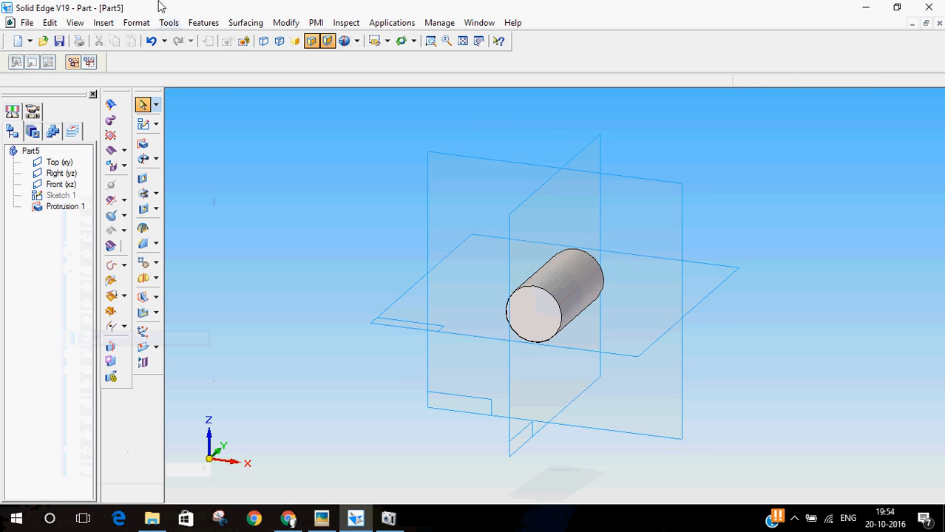
click(170, 25)
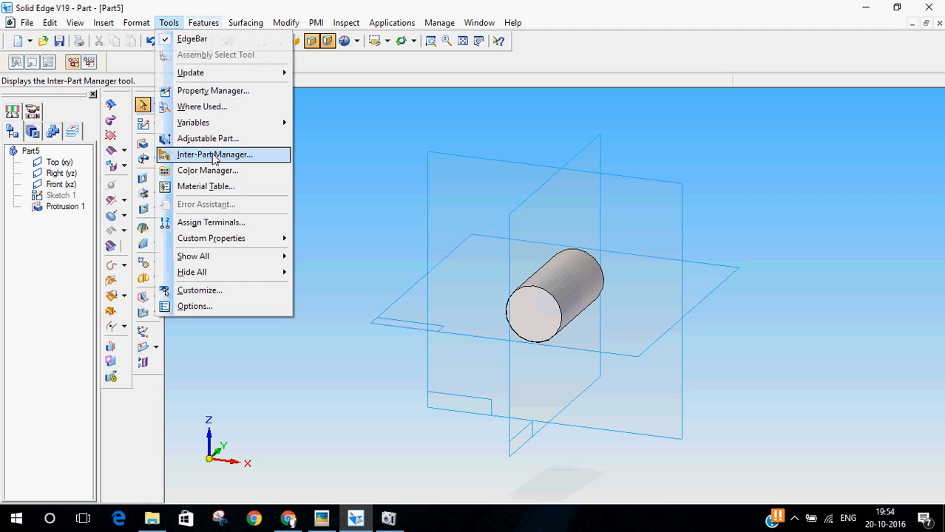
click(216, 184)
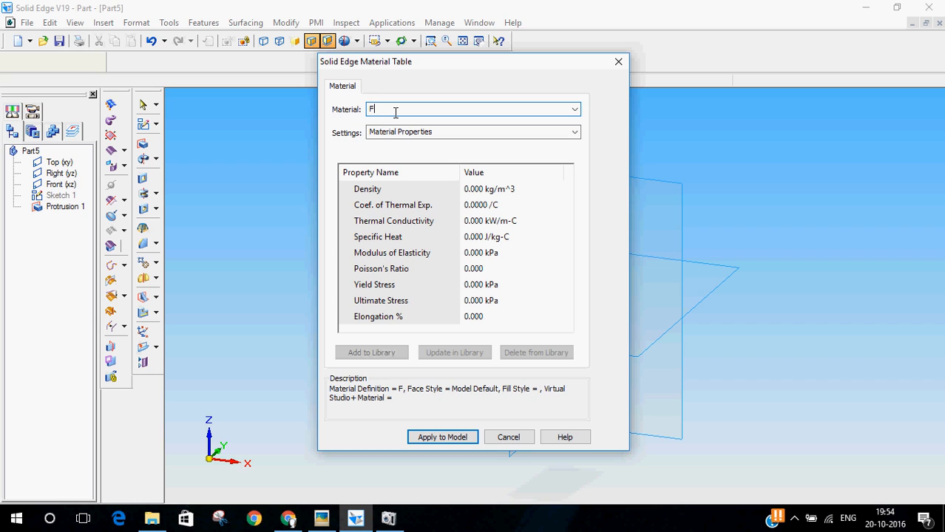
text(Fe 410 W)
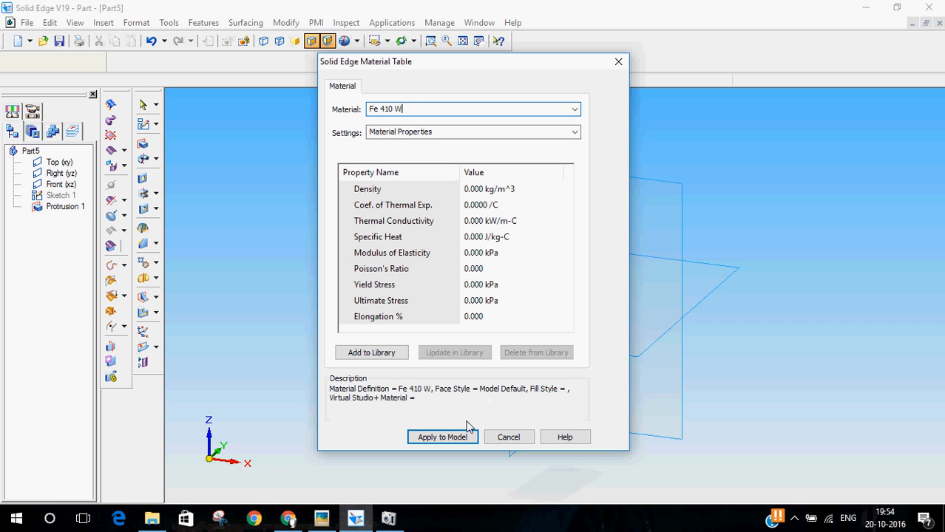
click(442, 437)
- Save the shaft part with the title SHAFT as Shaft.par in the Plummer Block folder
click(26, 22)
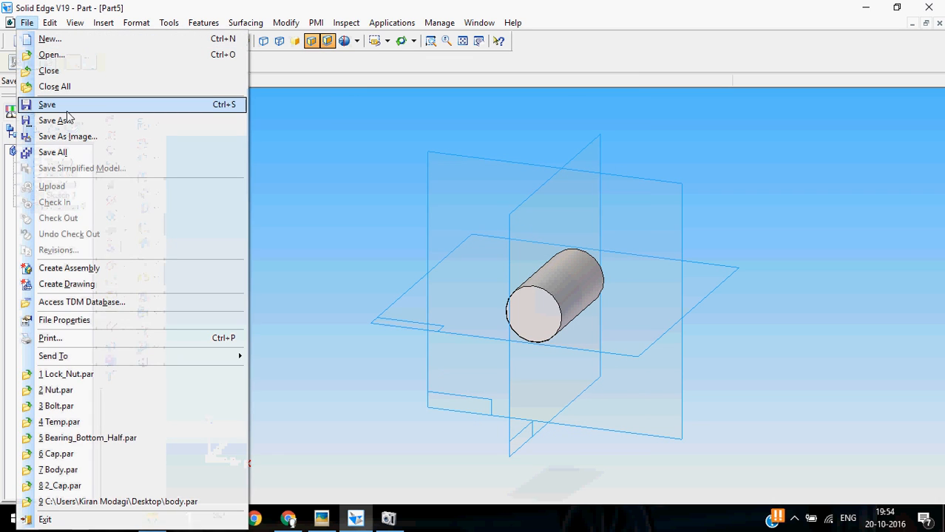
click(67, 108)
click(65, 37)
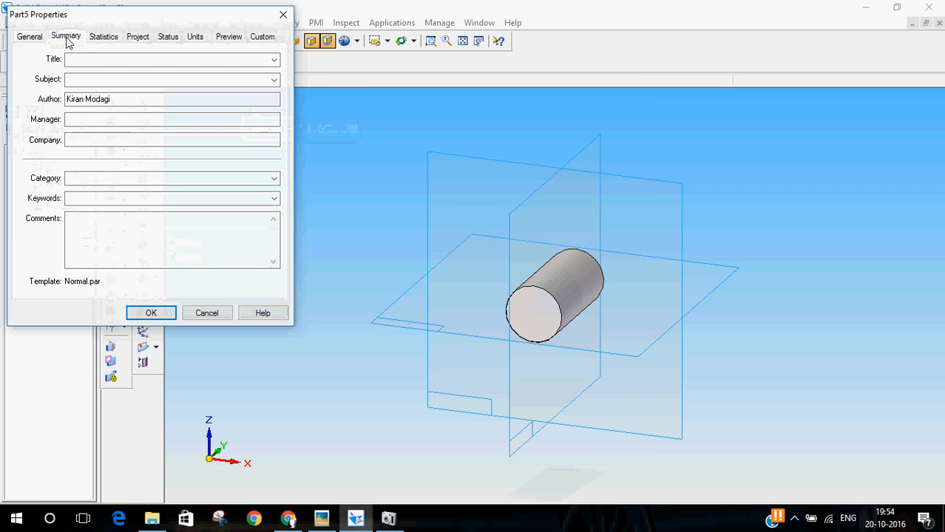
click(105, 60)
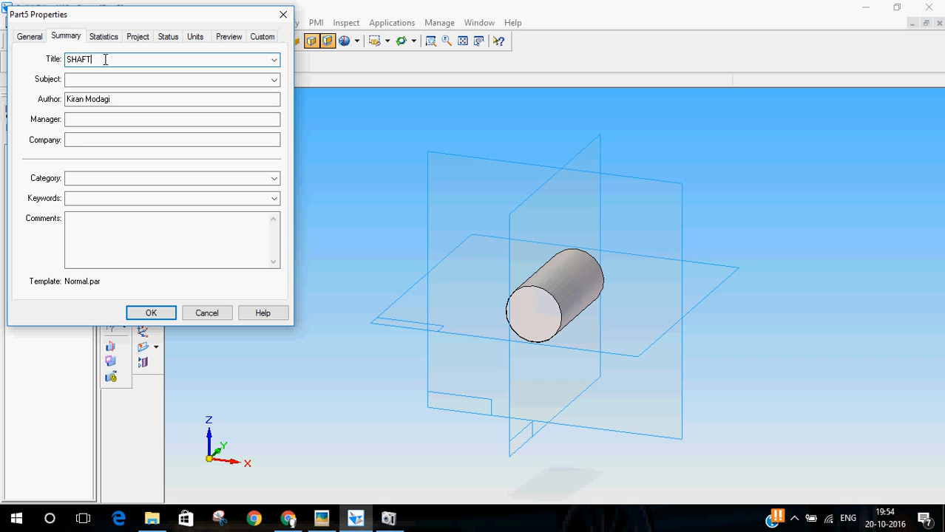
click(146, 312)
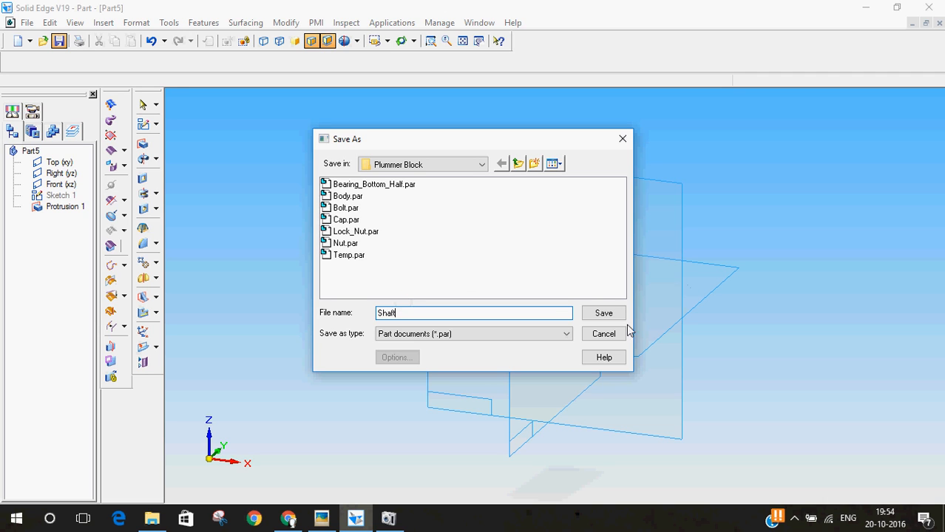
click(603, 313)
middle_drag(748, 314, 662, 337)
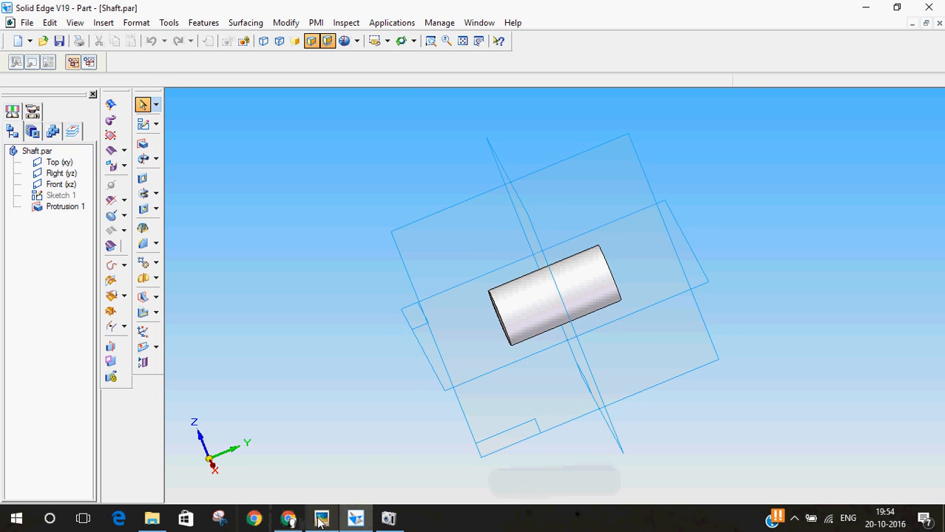
- Switch to the photo viewer and review the whole plummer block drawing for its parts and parts list
click(320, 518)
scroll(239, 326, down, 5)
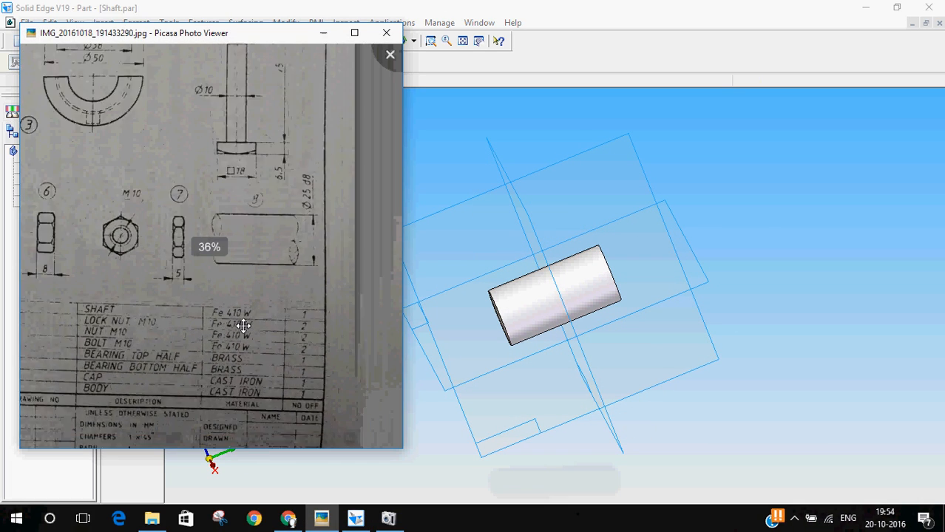
scroll(106, 185, down, 2)
mouse_move(106, 184)
mouse_down()
mouse_move(223, 232)
mouse_move(268, 194)
mouse_up()
scroll(269, 194, down, 1)
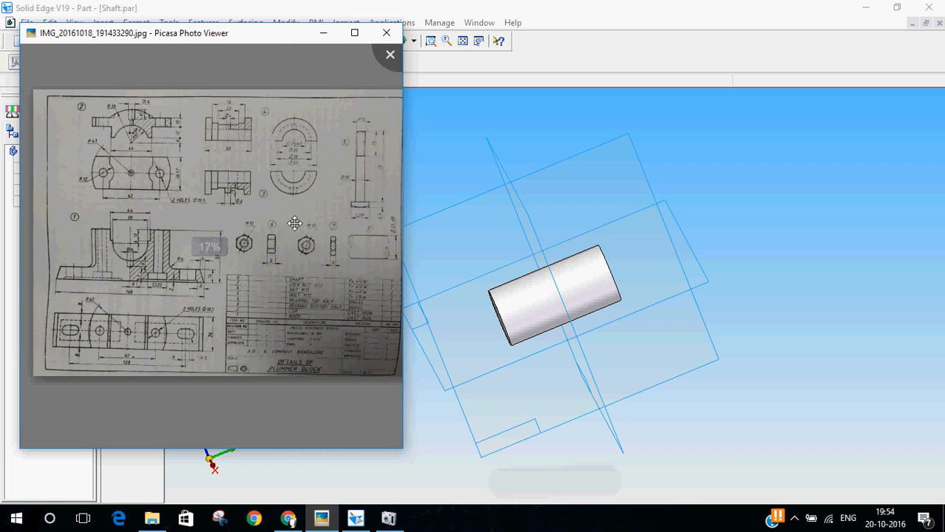
scroll(285, 259, down, 1)
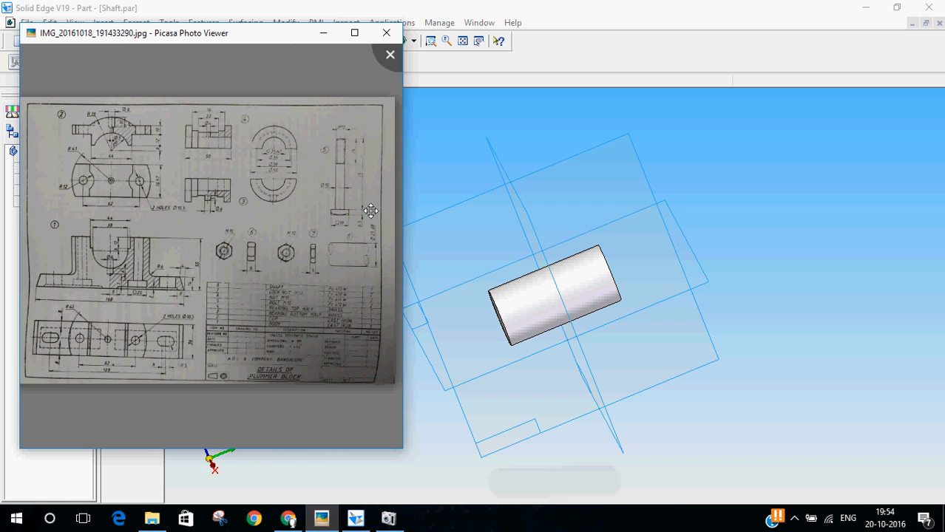